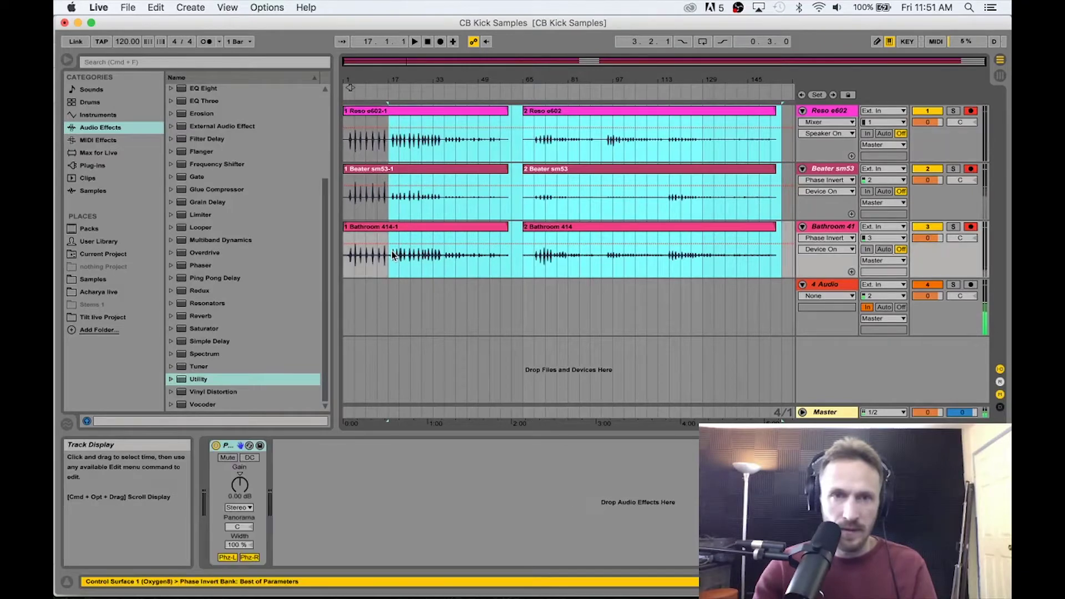
- Split the clips on the three kick tracks at bar 17 and move everything after the split to start at bar 45
key("super+e")
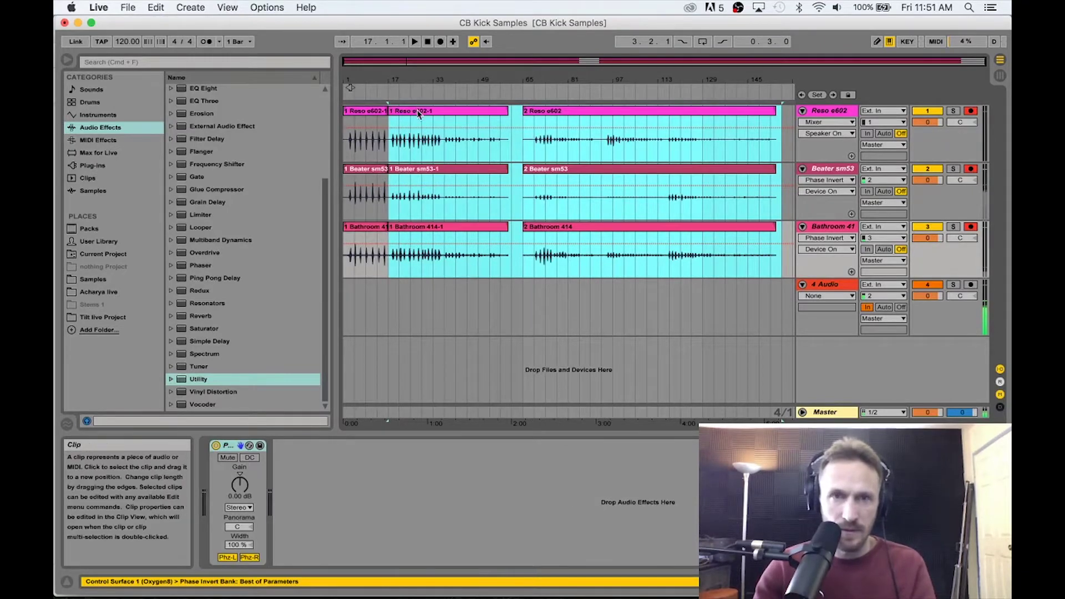
left_click_drag(441, 122, 520, 123)
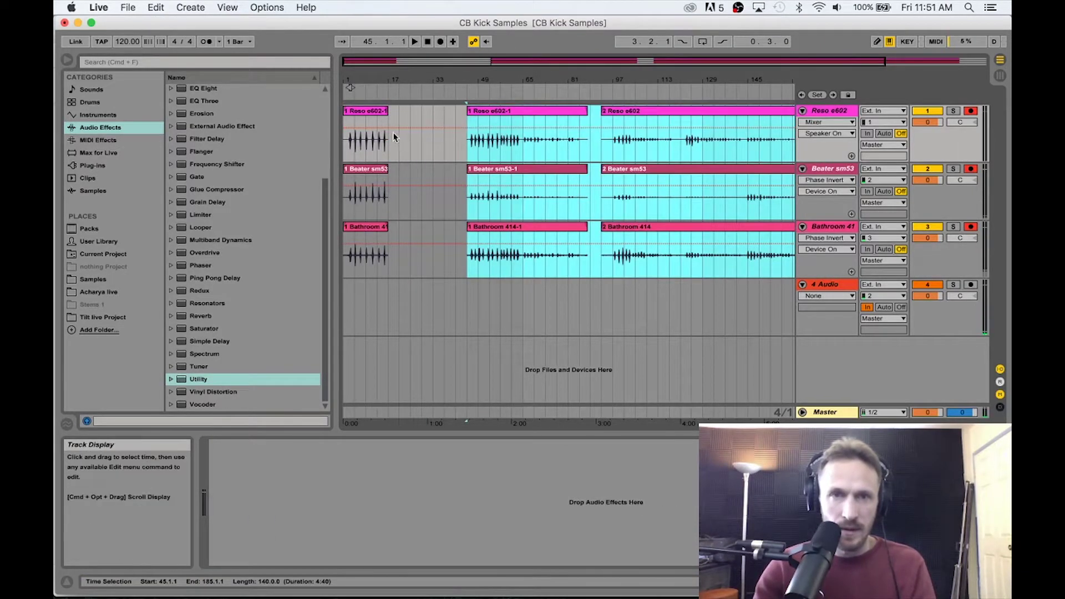
- Enlarge the height of the Reso e602 track to show its first group of kick hits in more detail
left_click_drag(384, 83, 479, 140)
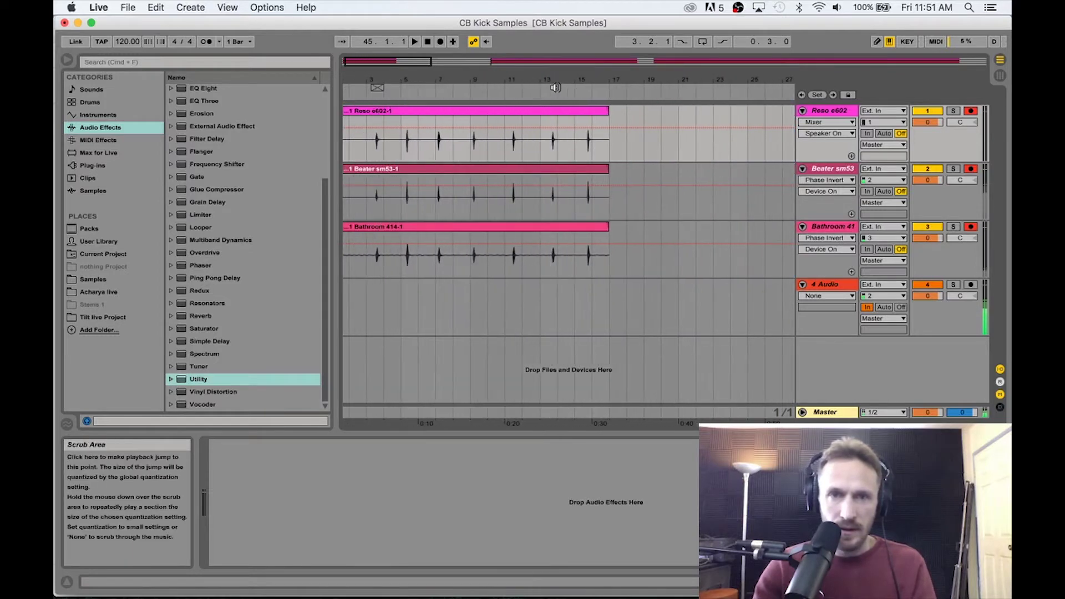
mouse_move(406, 80)
left_mouse_down()
mouse_move(427, 111)
mouse_move(482, 111)
mouse_move(423, 83)
left_mouse_up()
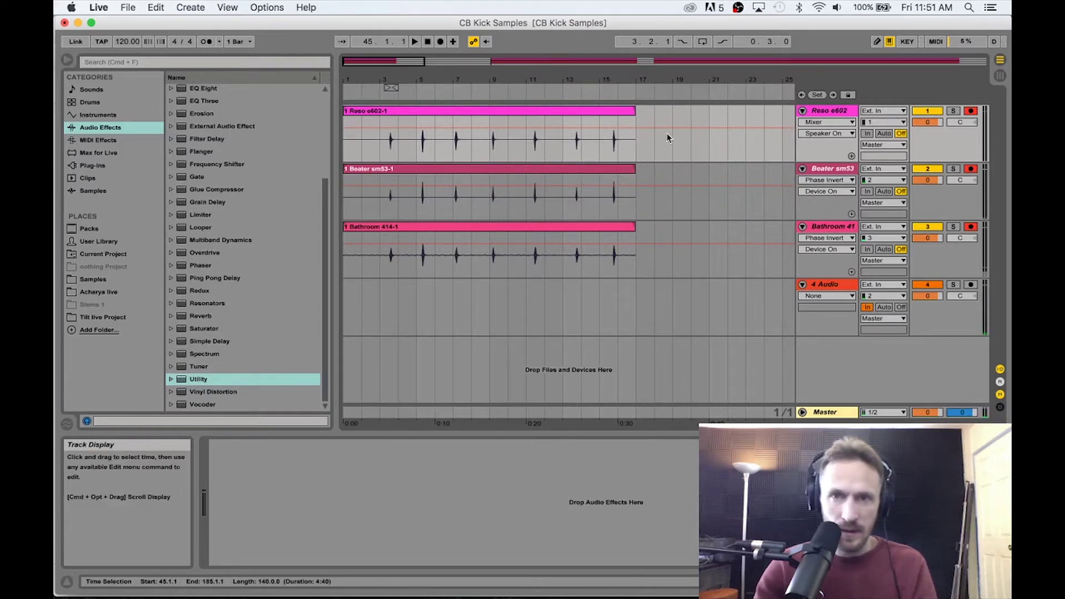
left_click_drag(585, 78, 658, 92)
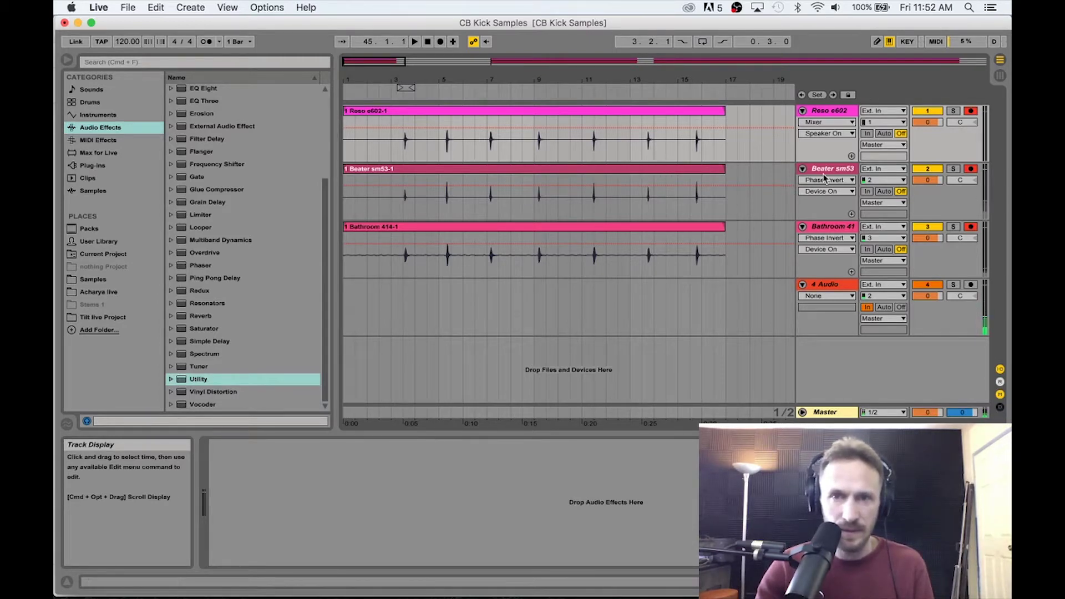
left_click_drag(823, 163, 812, 229)
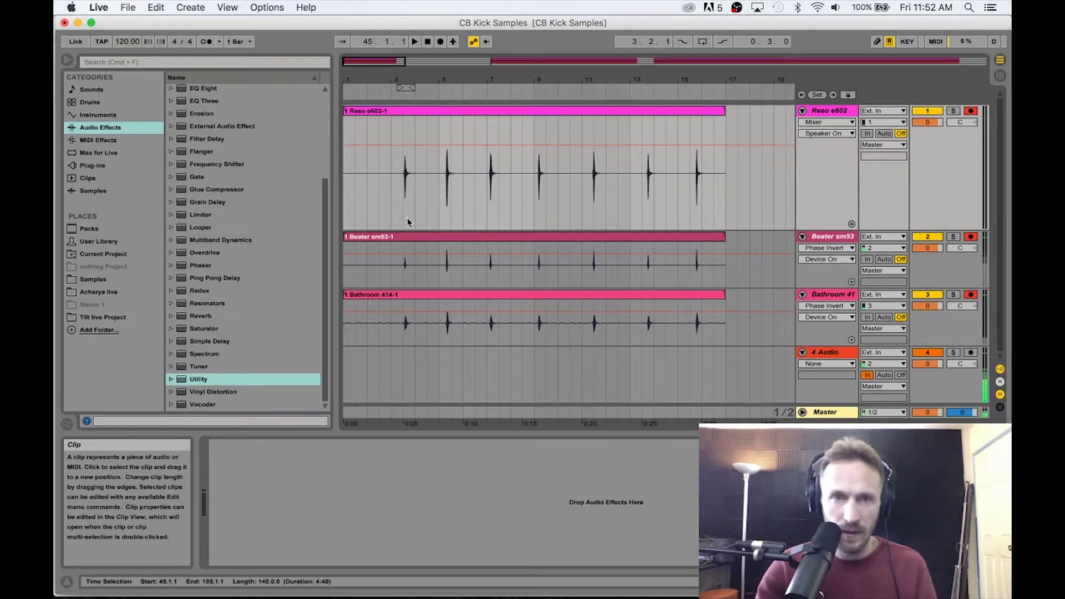
- Play the first kick hit from bar 3 and stop playback after it
left_click(392, 211)
key("space")
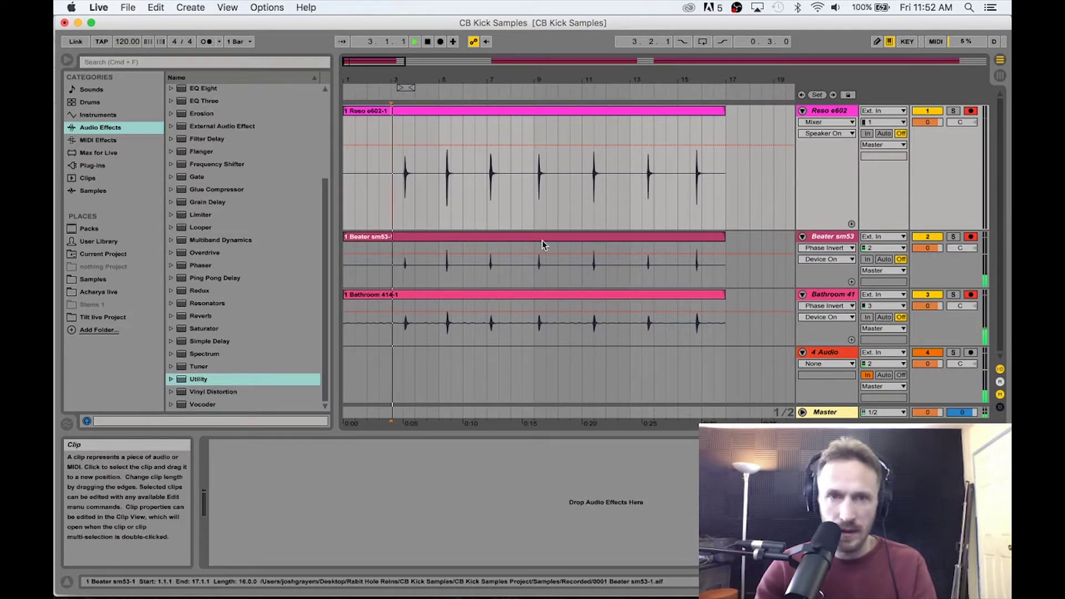
key("space")
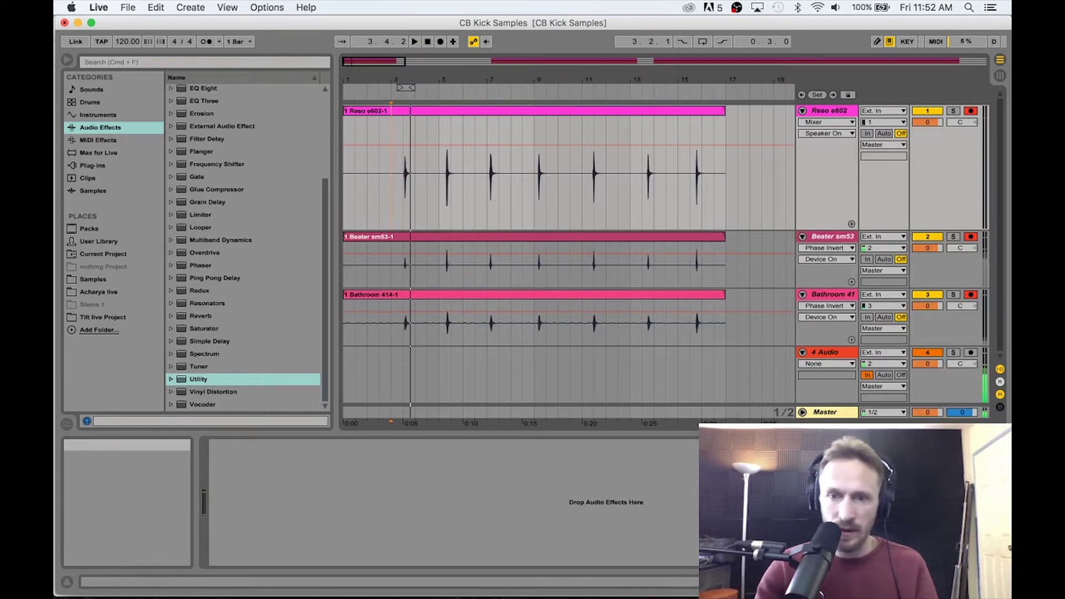
- Turn on arrangement looping around the first kick hit and start playback
mouse_move(931, 597)
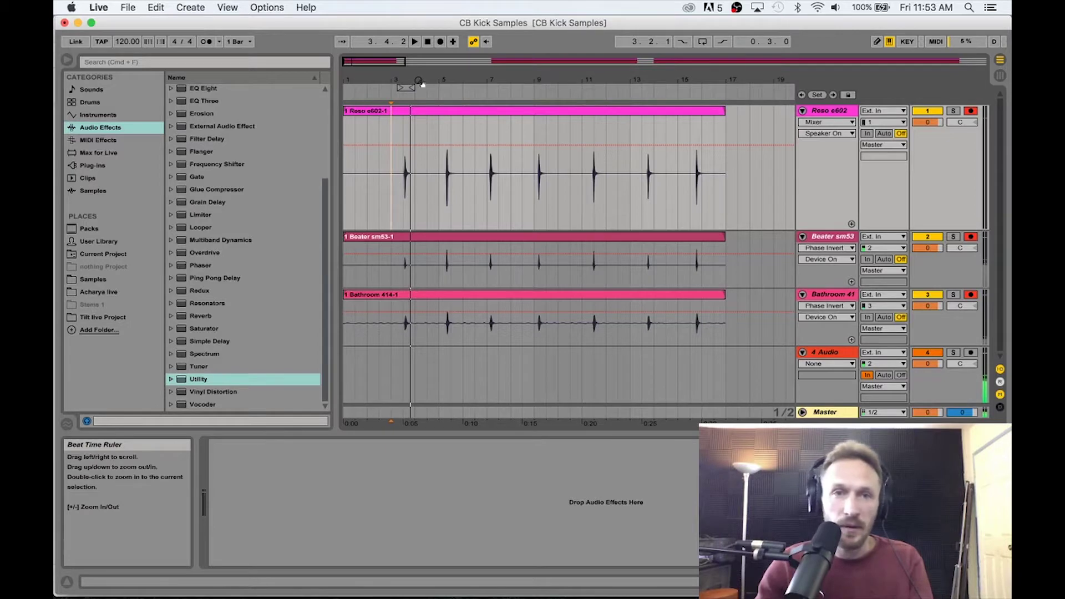
left_click_drag(418, 81, 413, 169)
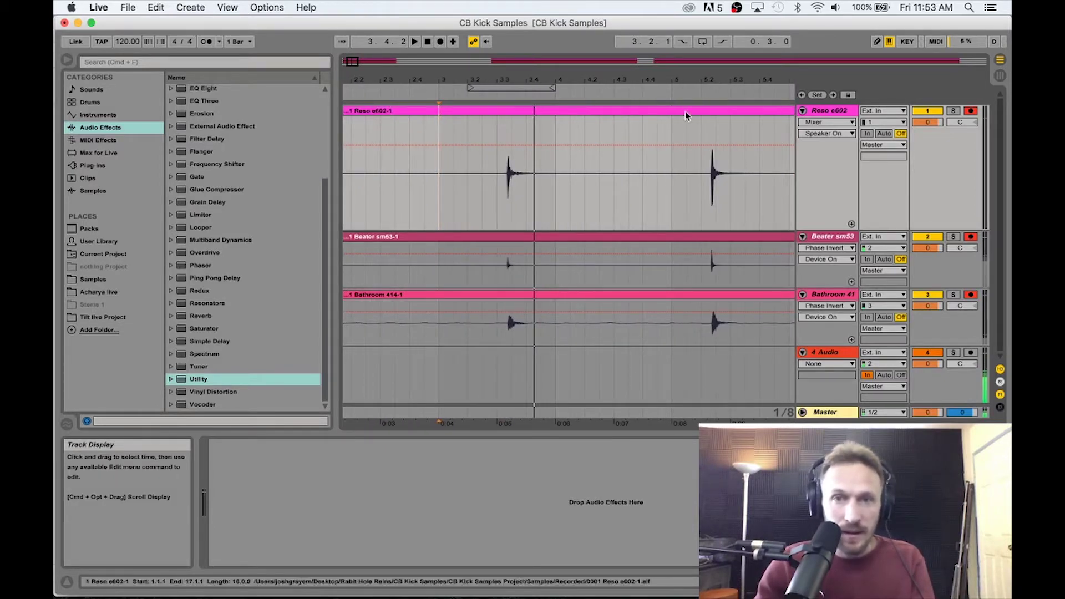
left_click_drag(713, 77, 427, 79)
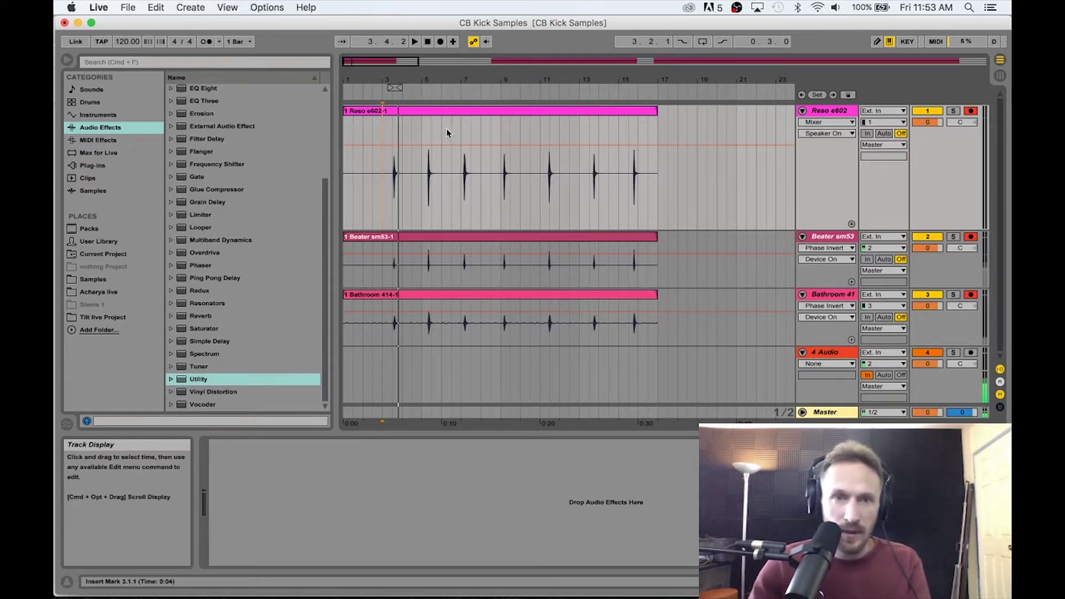
left_click(702, 41)
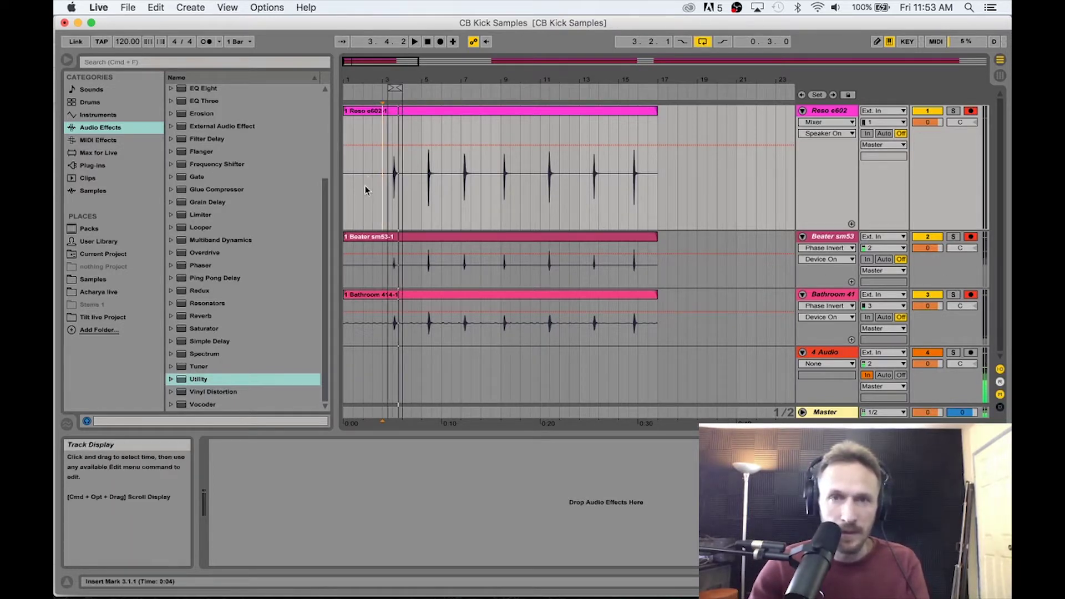
left_click_drag(410, 92, 427, 156)
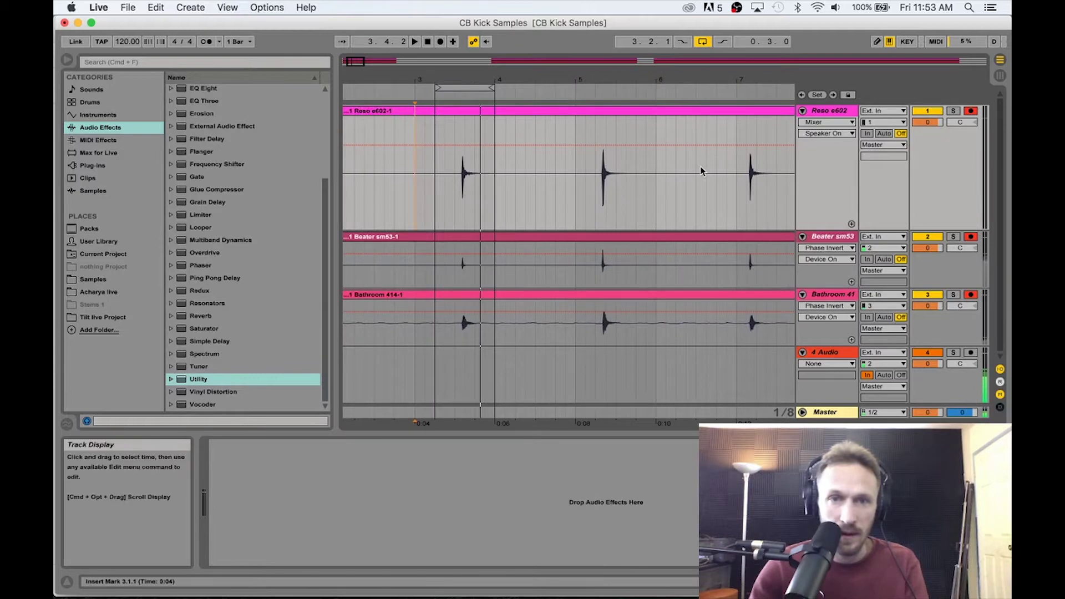
key("space")
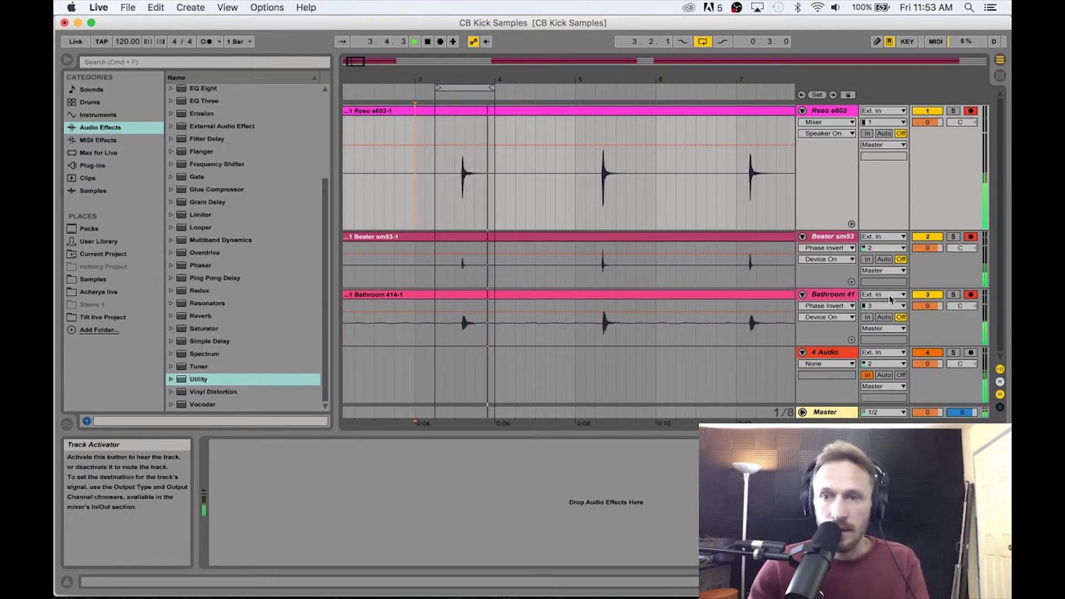
- Raise the Beater sm53 track's volume to about -8 dB in the mixer, comparing the sound with the track muted and unmuted
key("Tab")
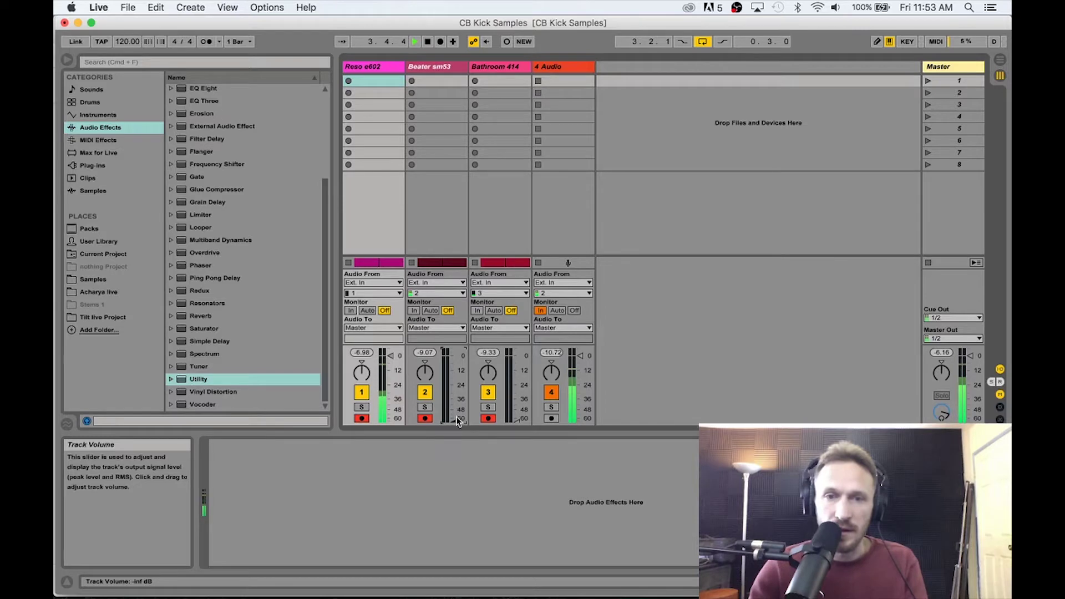
left_click_drag(454, 422, 454, 419)
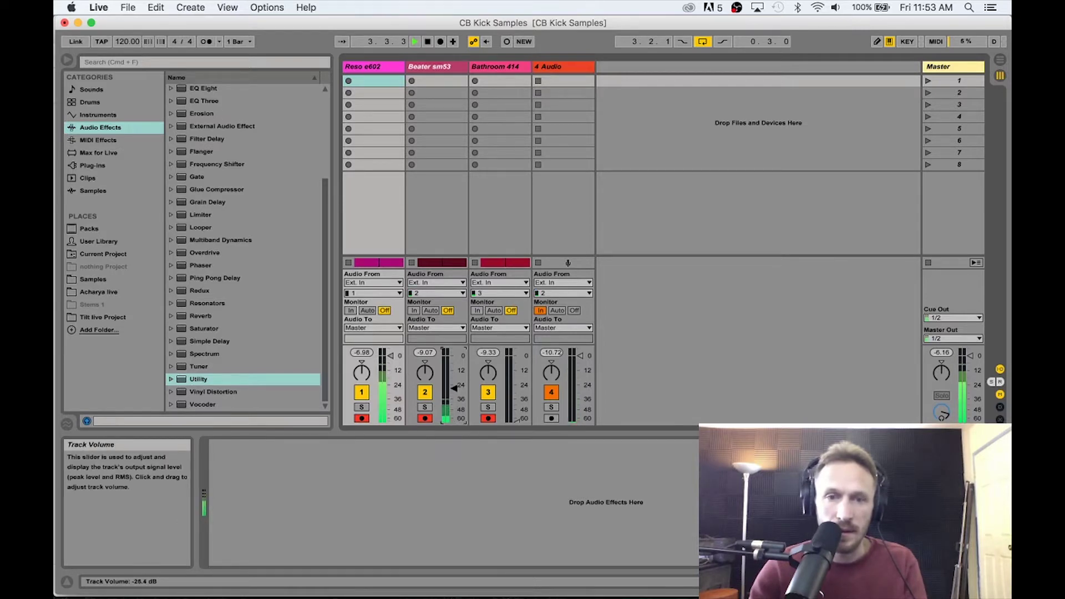
left_click_drag(454, 384, 454, 380)
left_click_drag(454, 371, 454, 370)
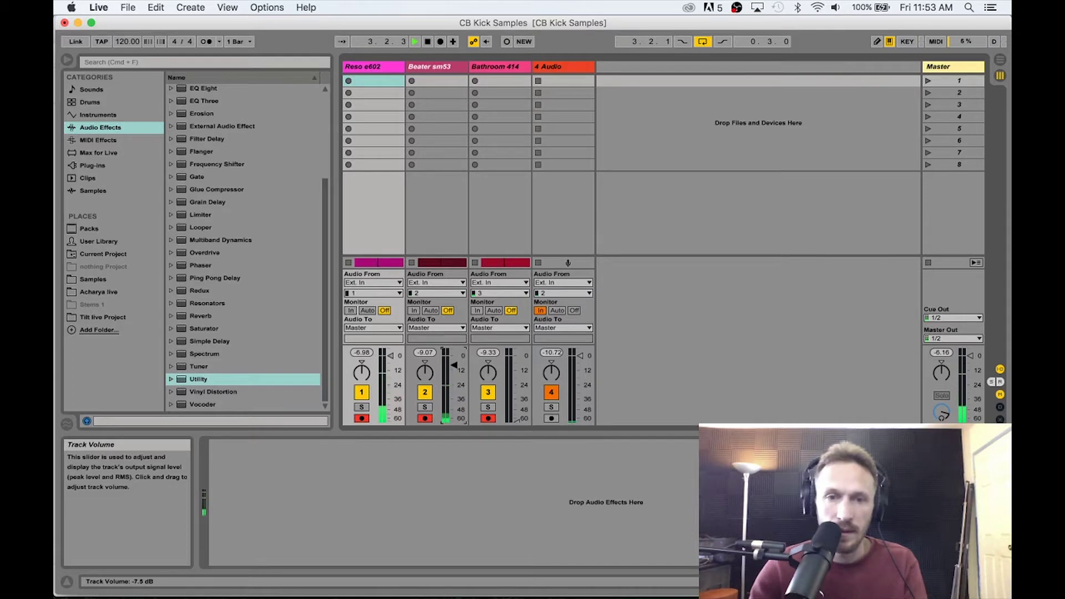
left_click_drag(455, 364, 455, 368)
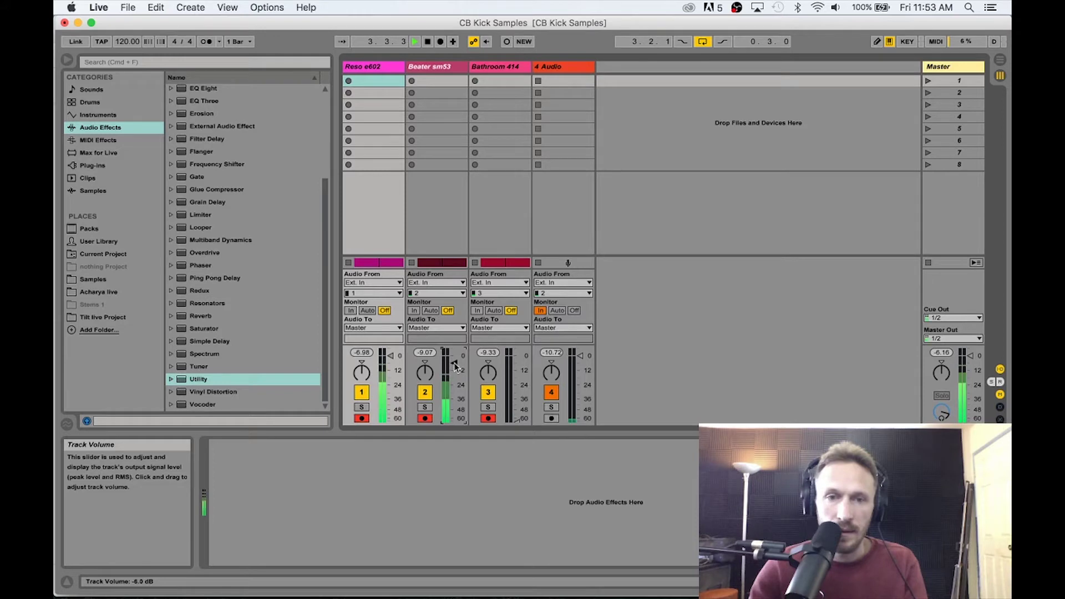
left_click(426, 392)
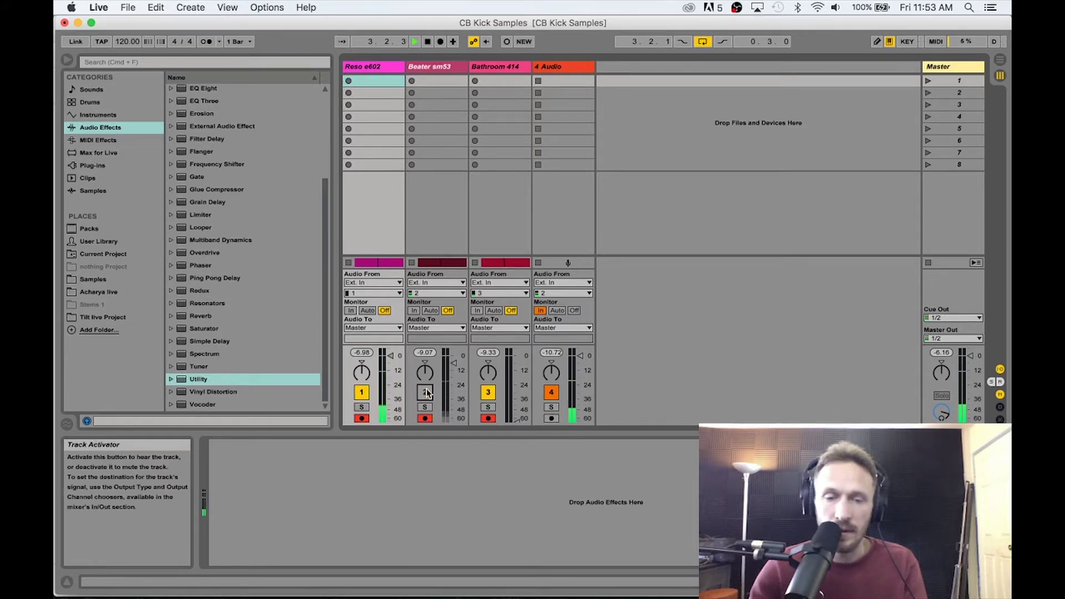
left_click(425, 392)
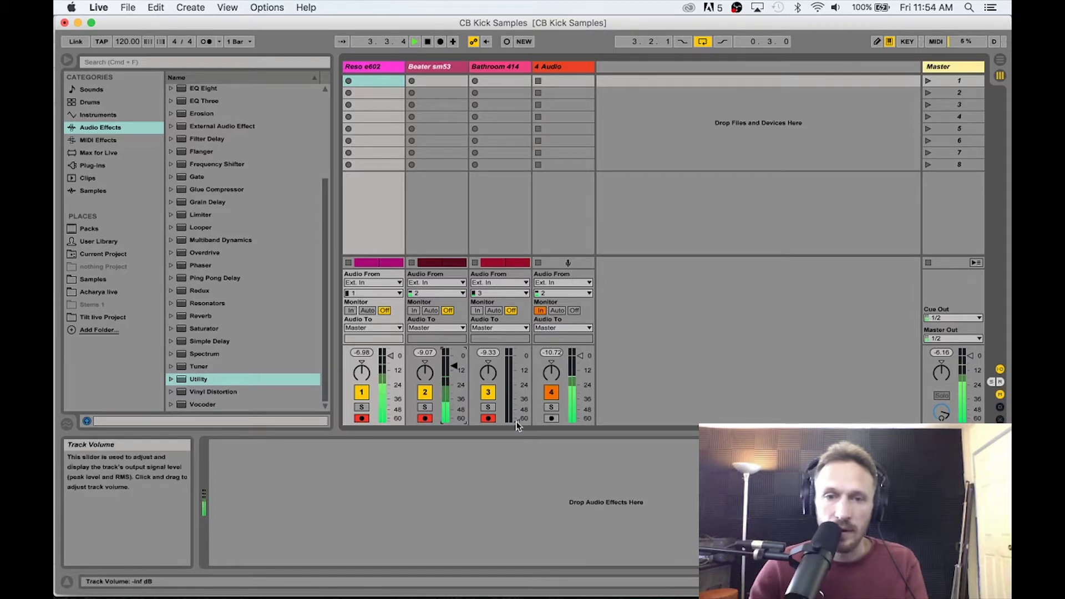
- Set the Bathroom 414 track's volume to -18.3 dB, return to the arrangement and stop the looped playback
left_click_drag(517, 419, 517, 391)
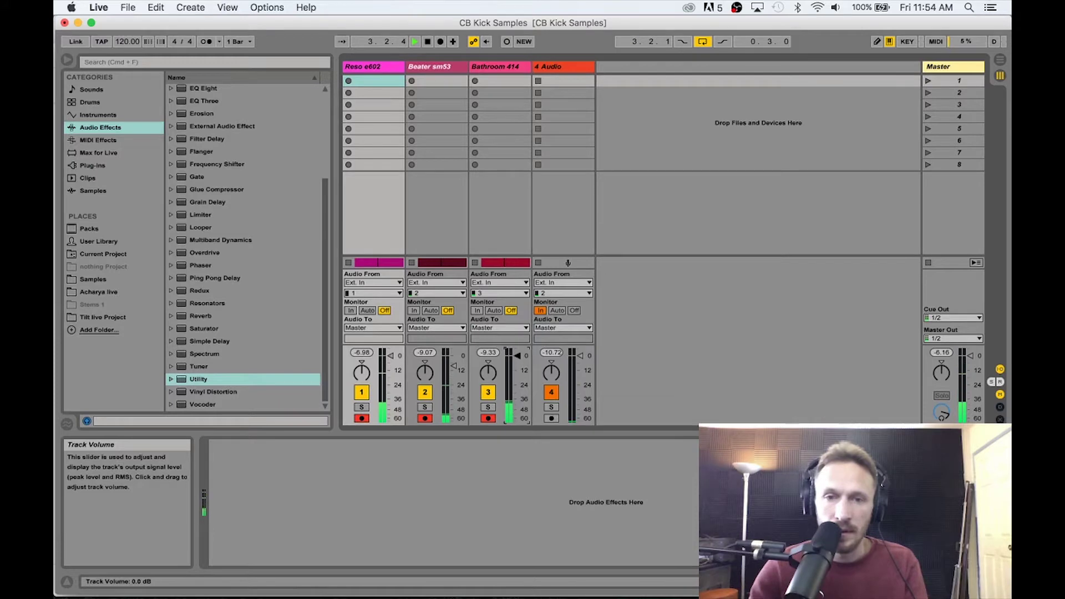
left_click_drag(517, 355, 517, 365)
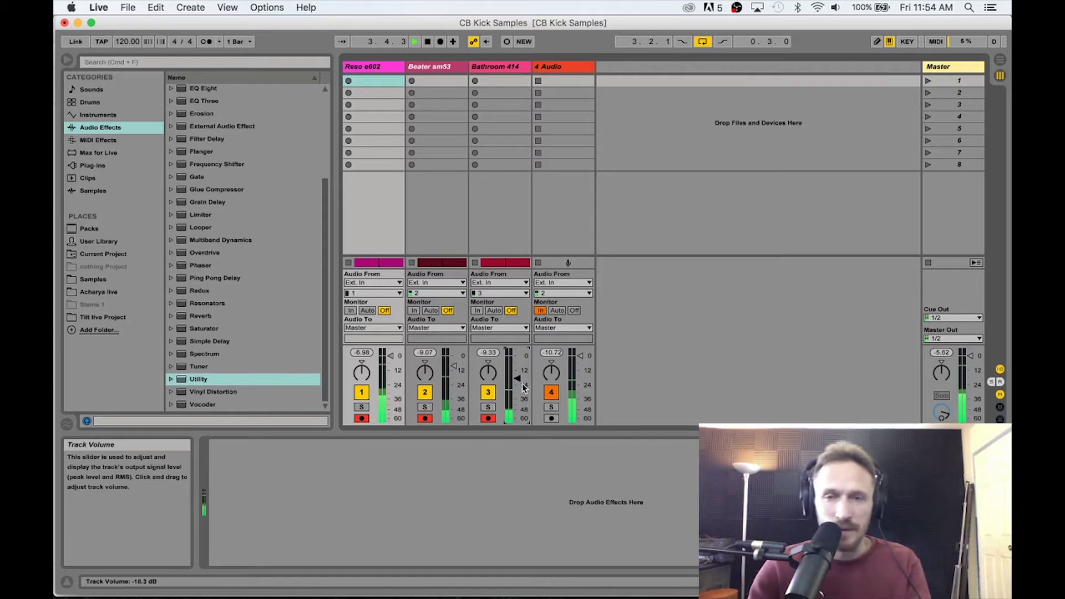
key("Tab")
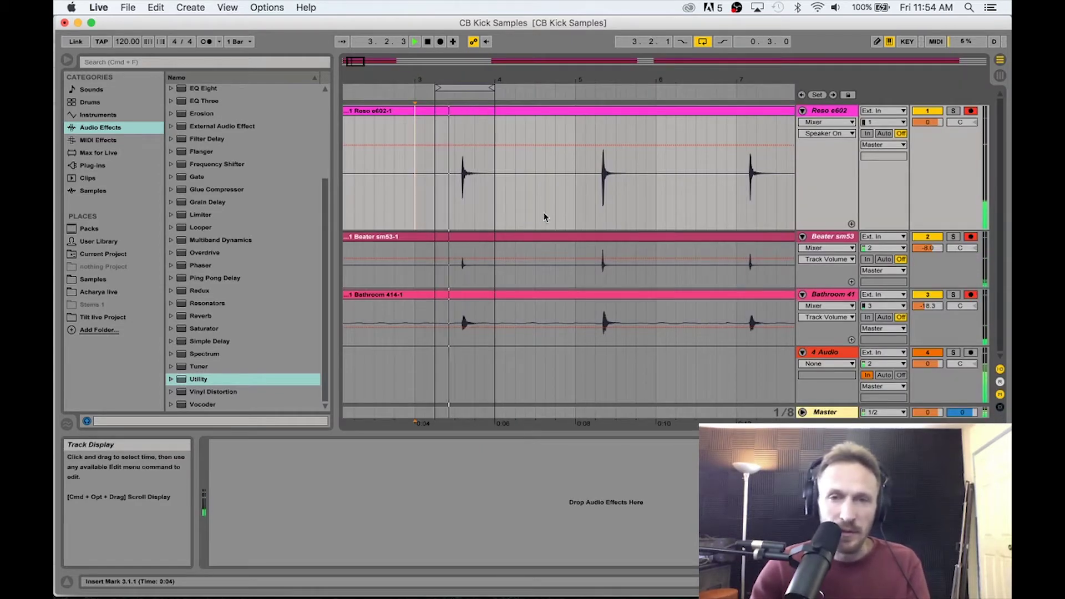
left_click_drag(478, 82, 478, 53)
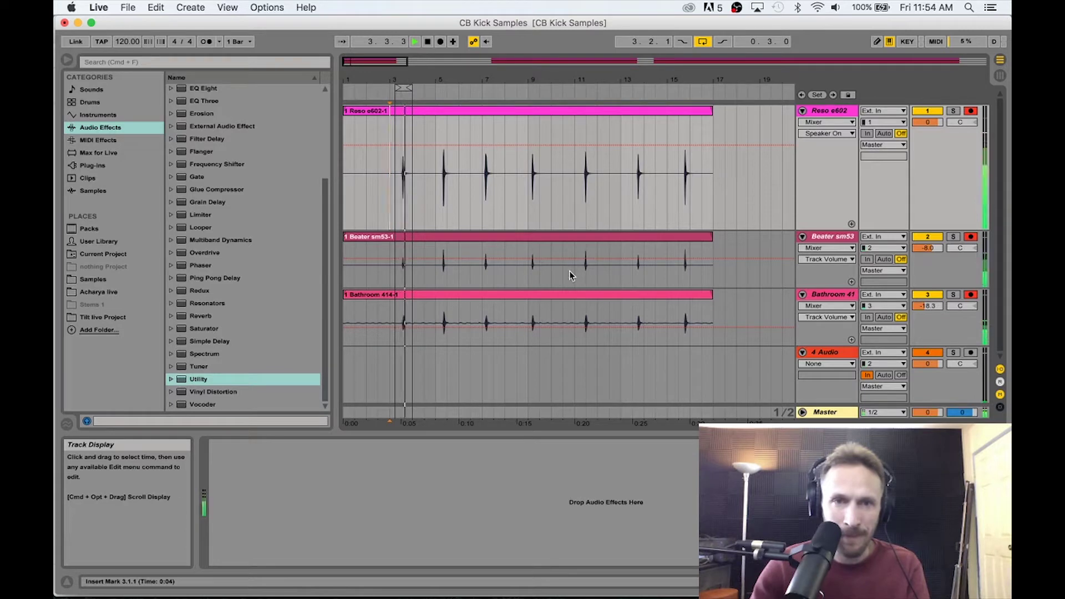
key("space")
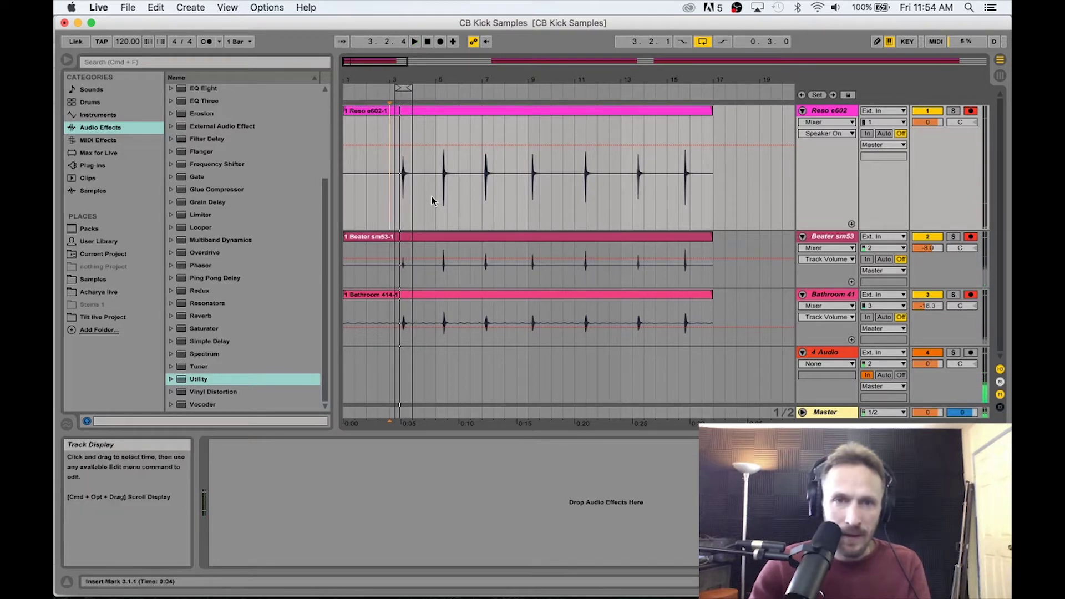
- Split the clips on all three kick tracks between the hits, at bars 3, 5, 7, 9, 11, 13 and 15.3
left_click_drag(436, 175, 392, 338)
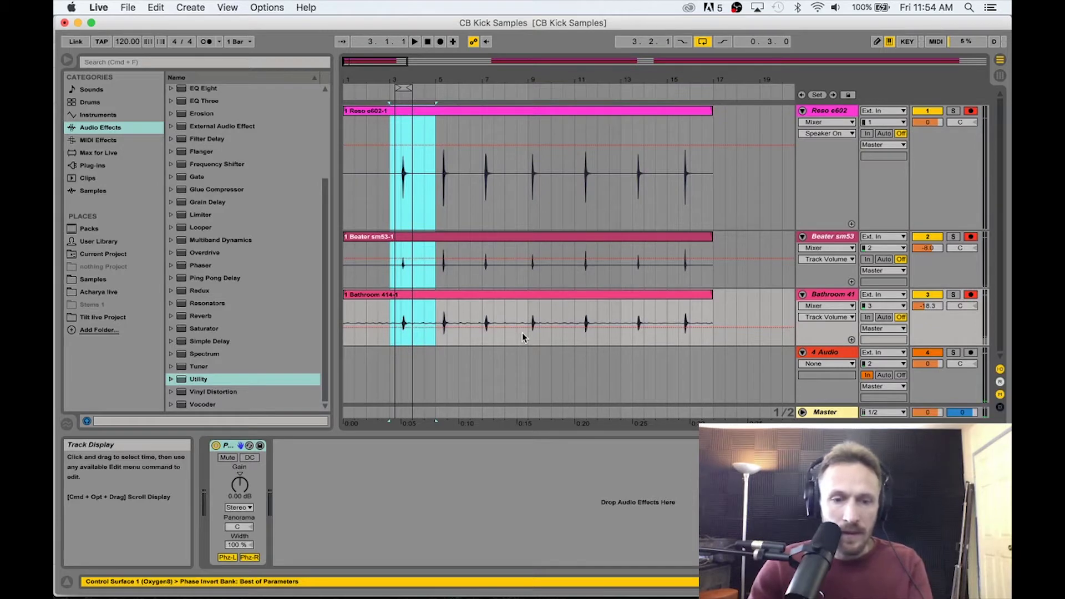
key("super+e")
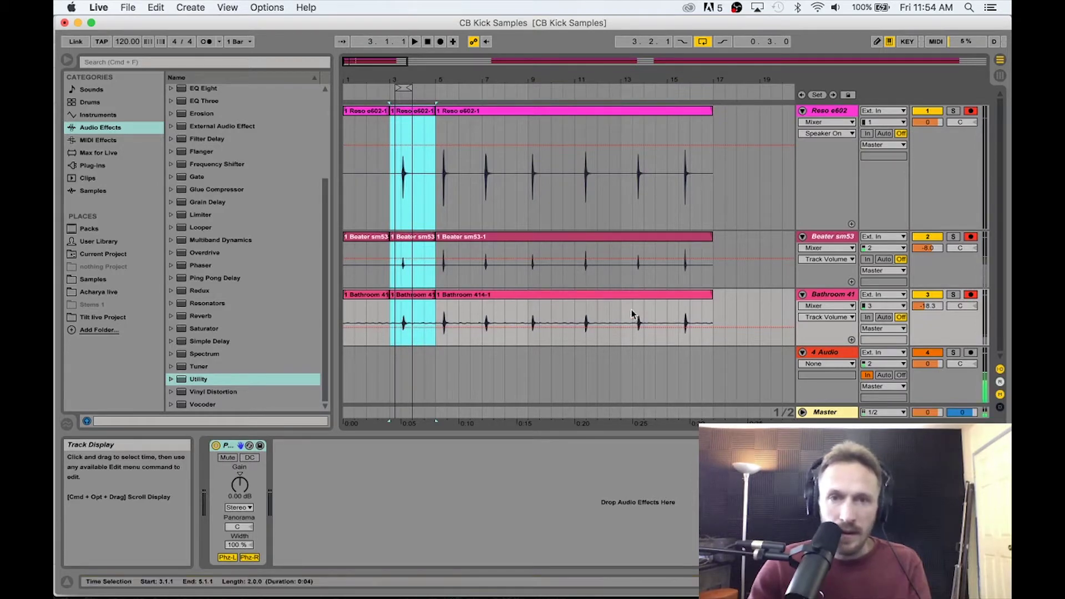
left_click_drag(523, 192, 478, 314)
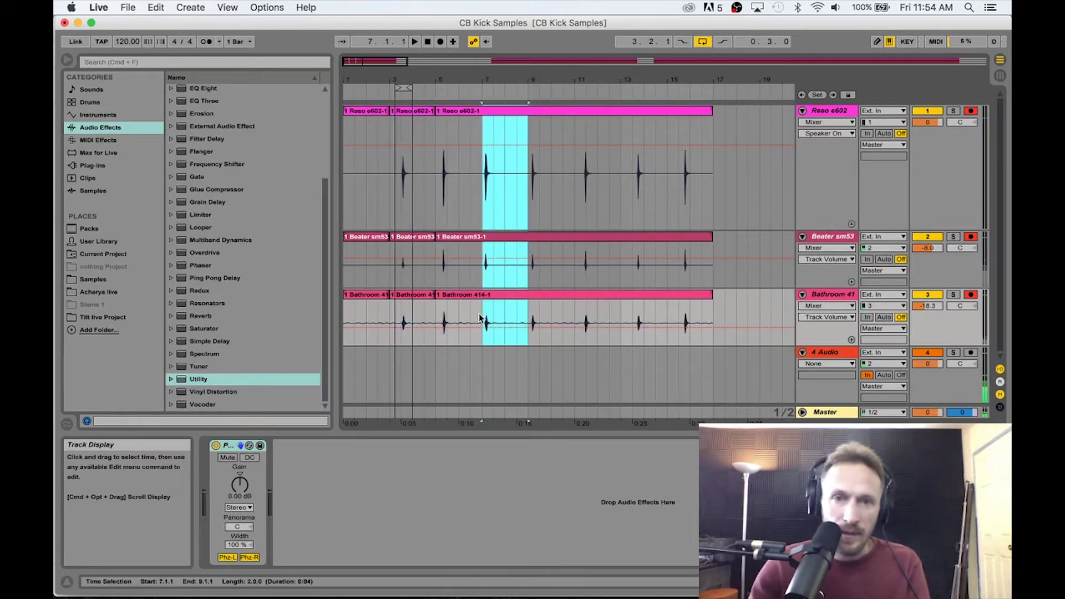
key("super+e")
left_click_drag(613, 214, 577, 302)
key("super+e")
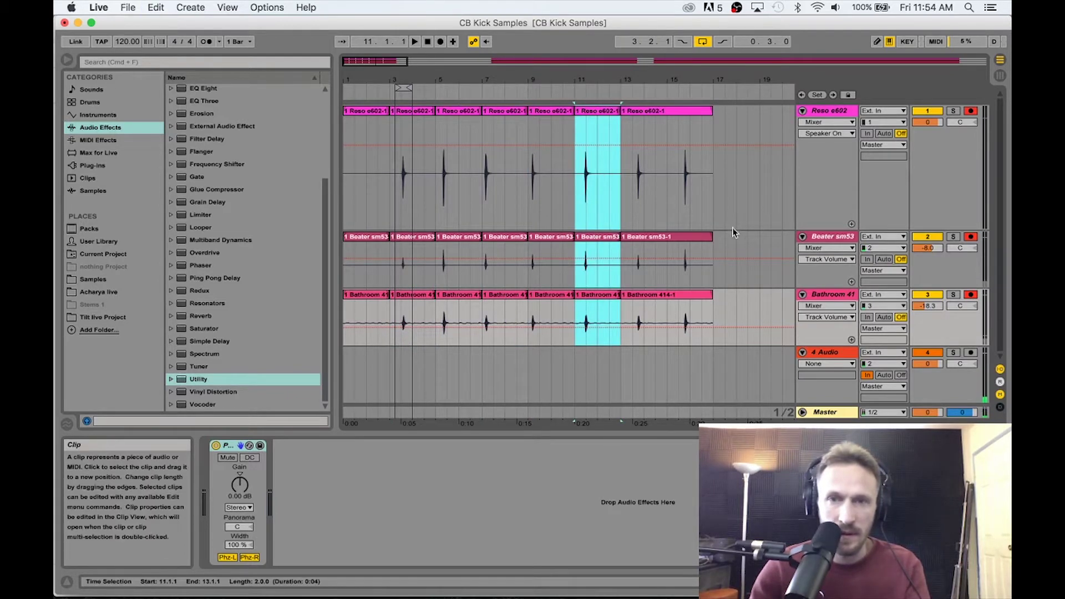
left_click_drag(747, 210, 681, 310)
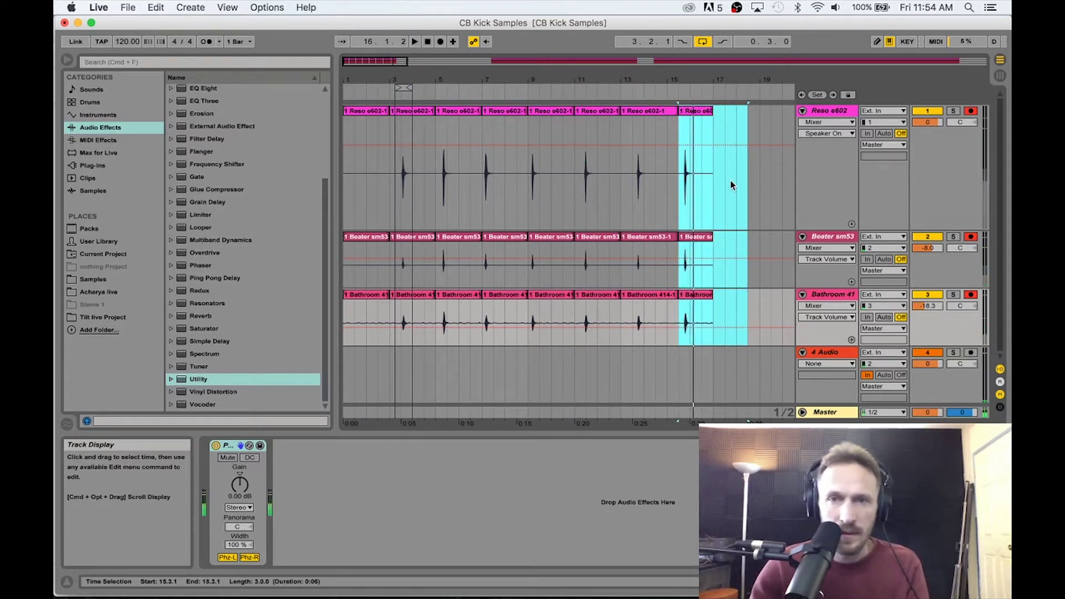
- Turn the arrangement grid off and audition the kick hits near bars 11 and 5
left_click(579, 195)
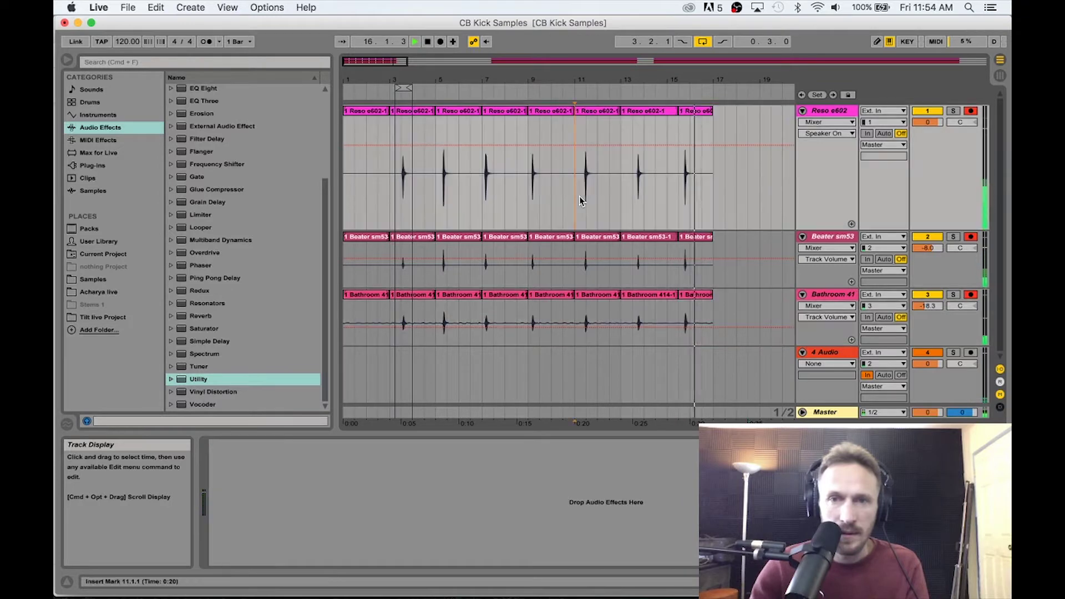
right_click(619, 211)
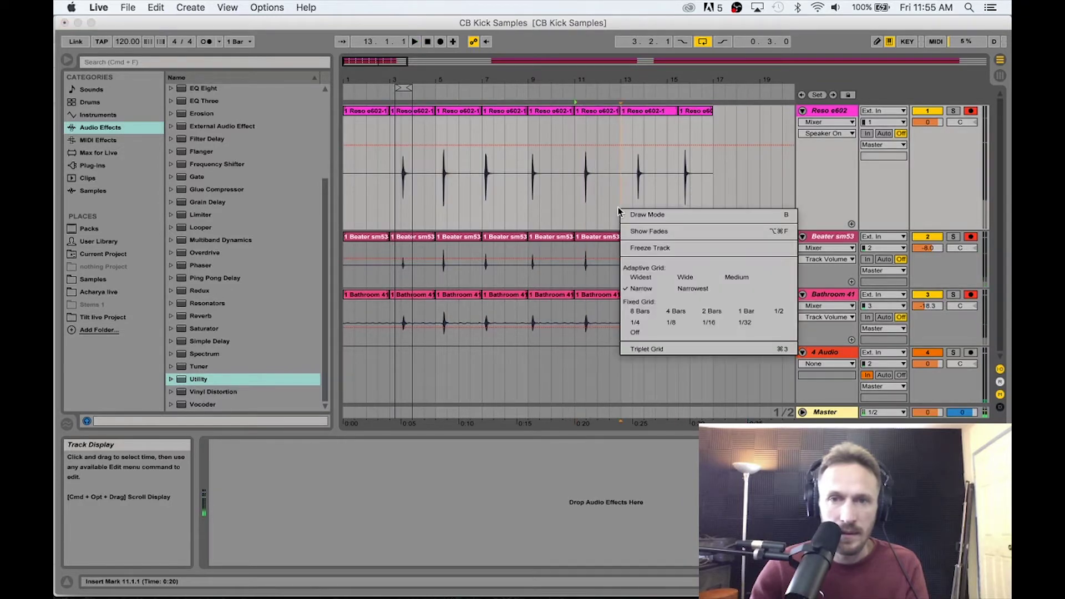
left_click(646, 334)
left_click(580, 214)
left_click(438, 216)
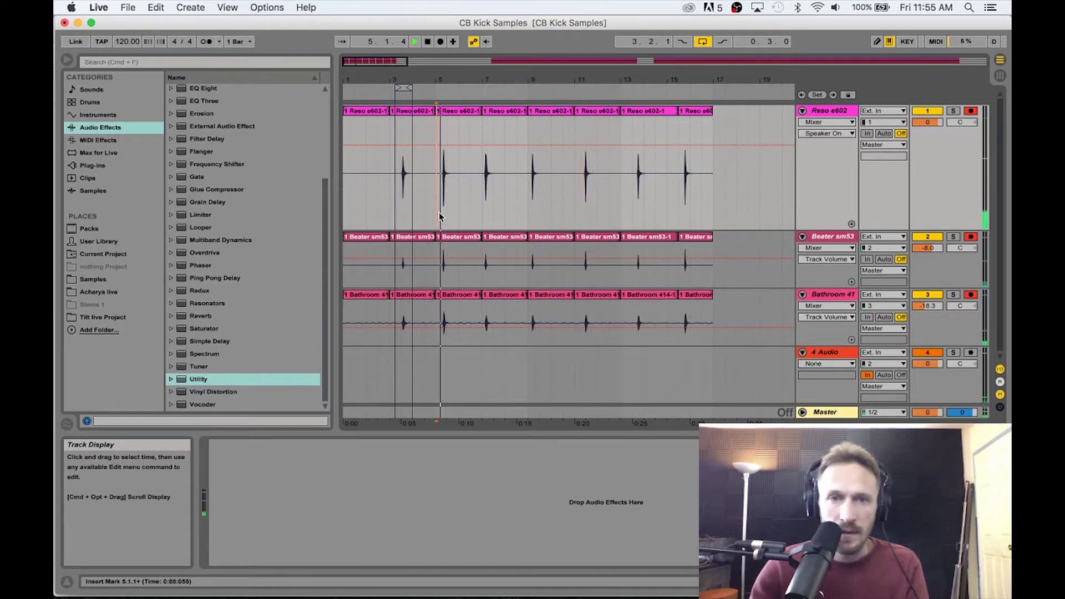
key("space")
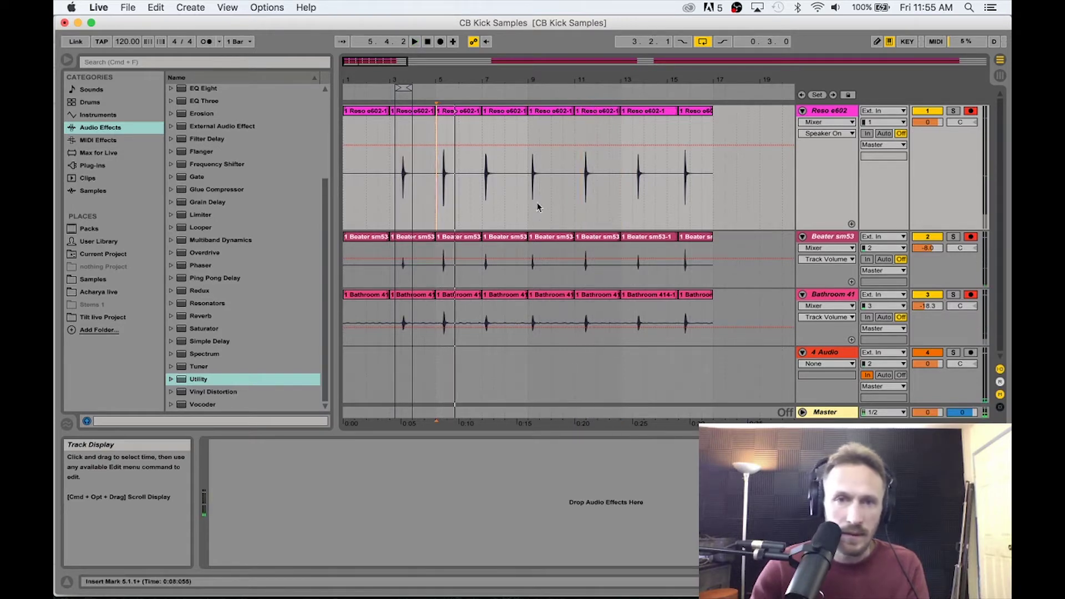
- Delete the hitless clips before bar 3 on all three kick tracks and move the bar 3 hit to 18.2.2
left_click(372, 129)
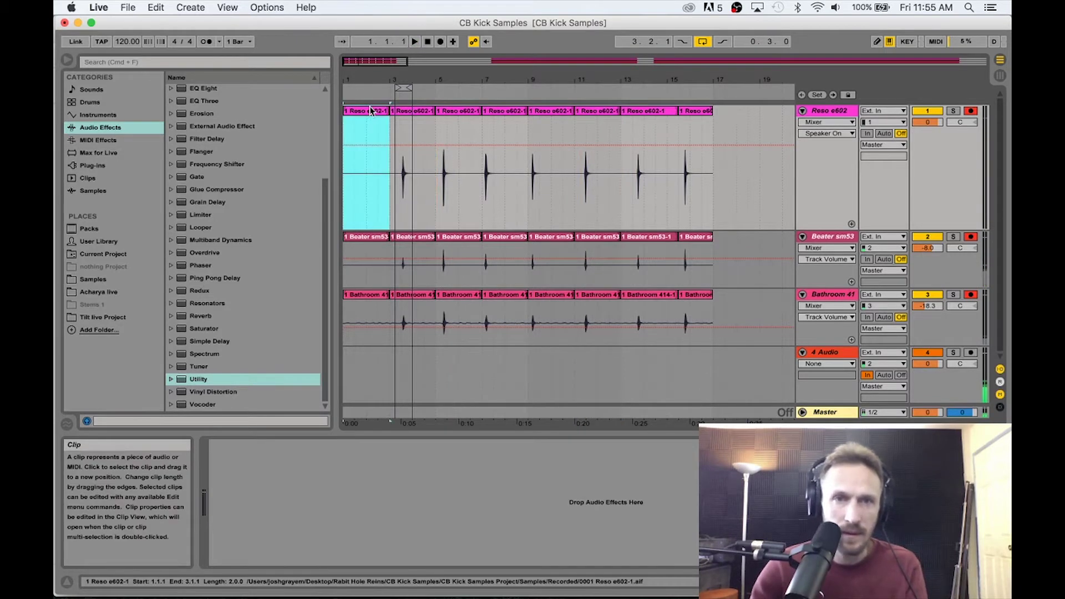
left_click(372, 300, "shift")
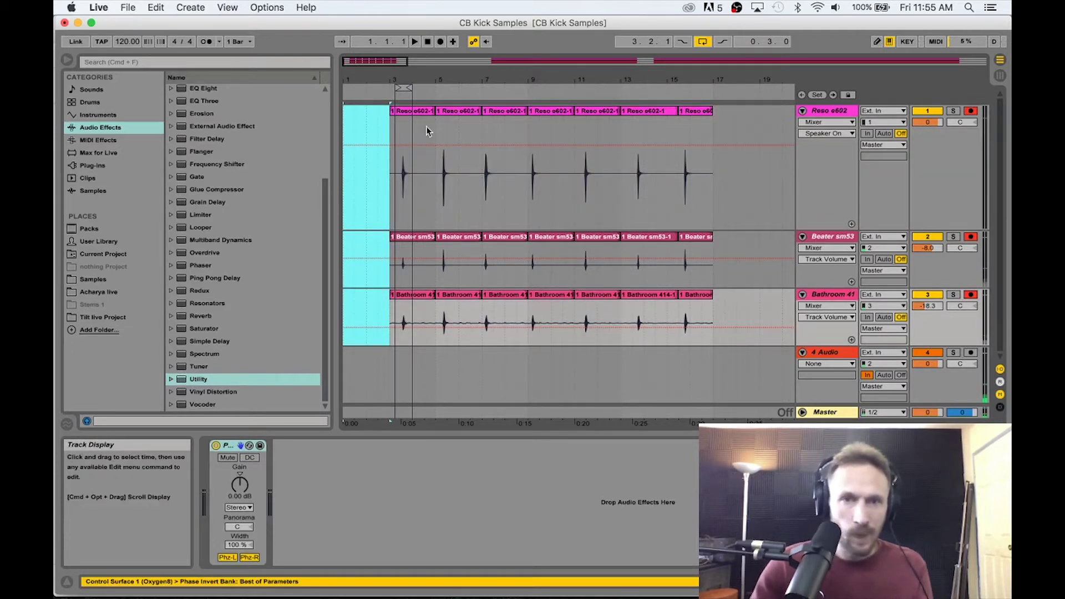
left_click(412, 183)
left_click(412, 293, "shift")
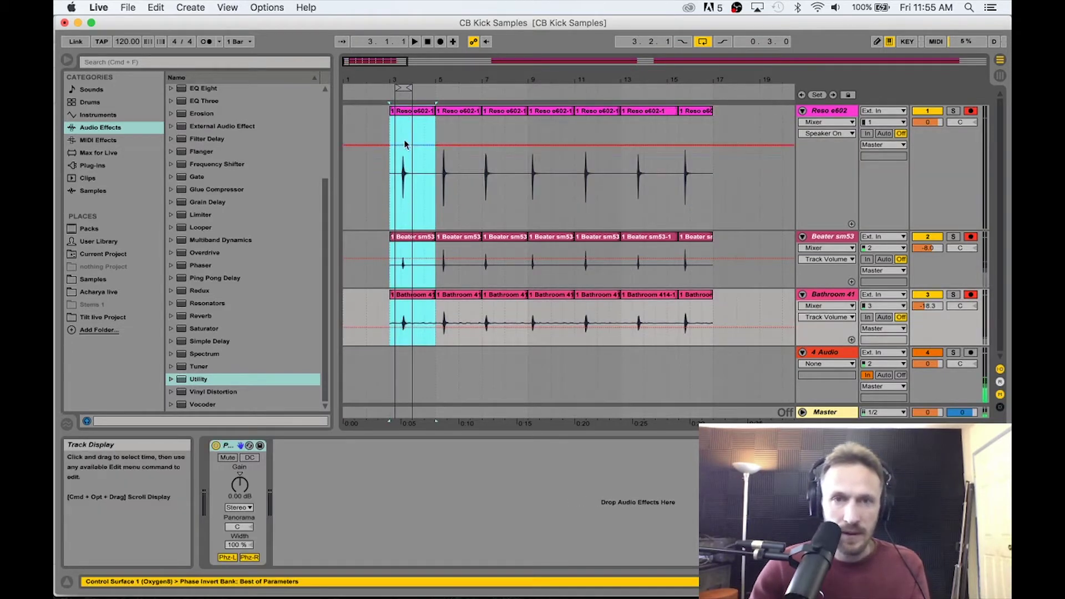
left_click_drag(411, 292, 754, 155)
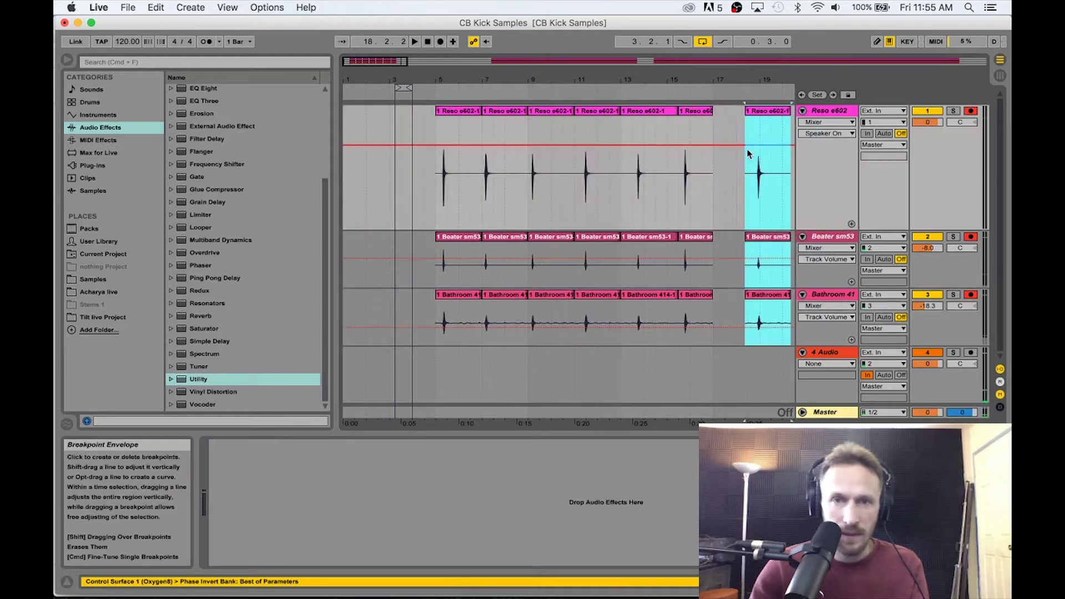
- Move the bar 5 hit to bar 3 and the bar 11 hit to about bar 5 on all three kick tracks
left_click(450, 115)
left_click(451, 308, "shift")
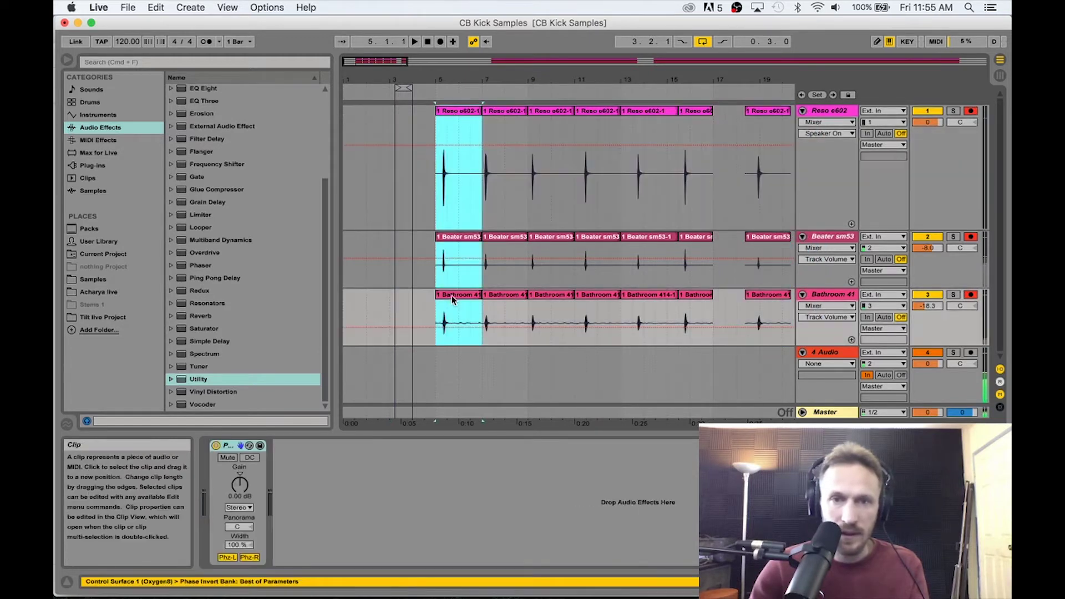
left_click_drag(458, 117, 418, 119)
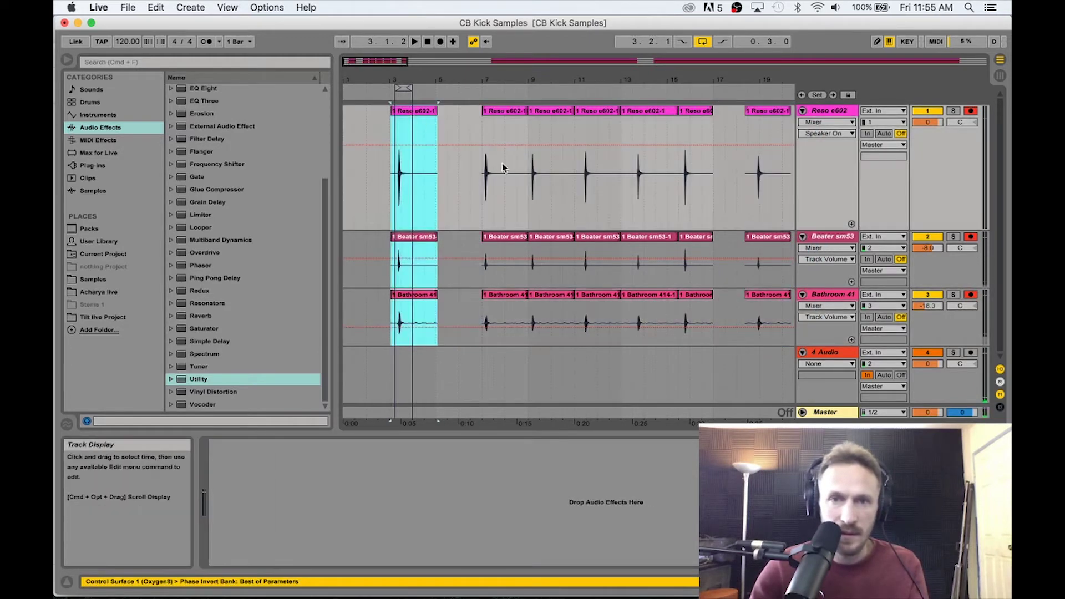
left_click(598, 131)
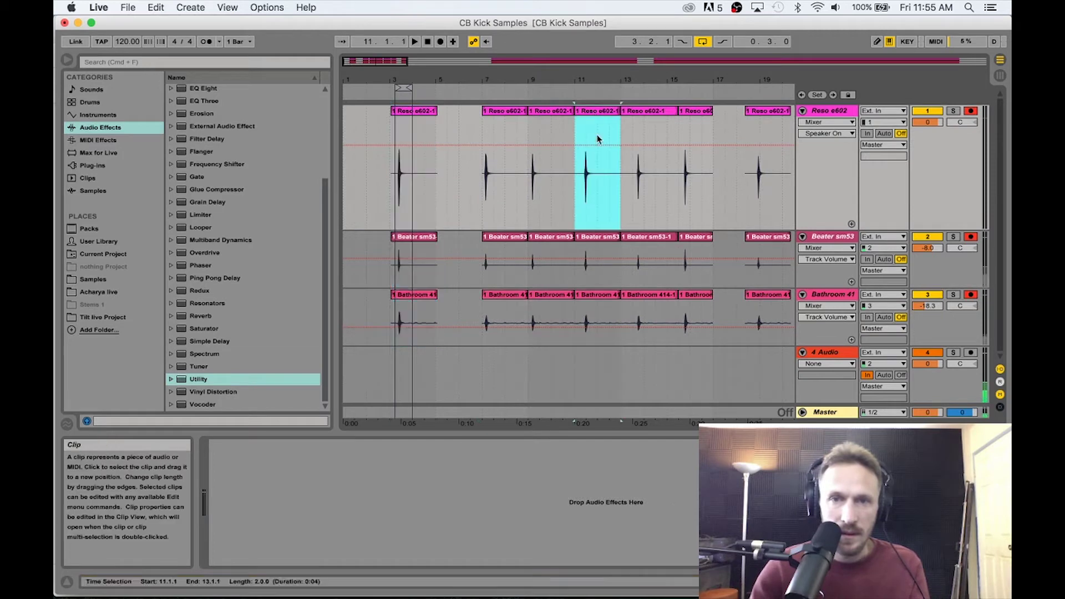
left_click(589, 296, "shift")
left_click_drag(604, 115, 469, 132)
- Shift the first two kick hits earlier on all three tracks, starting them at 2.2.4 and 4.2.4
left_click(419, 125)
left_click(414, 298, "shift")
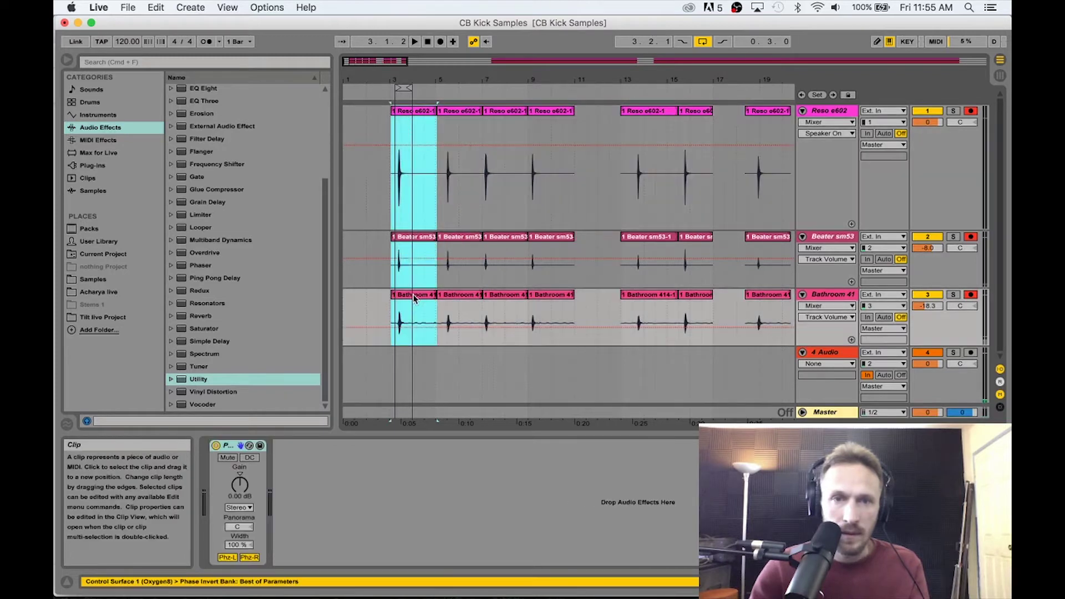
left_click_drag(417, 240, 402, 243)
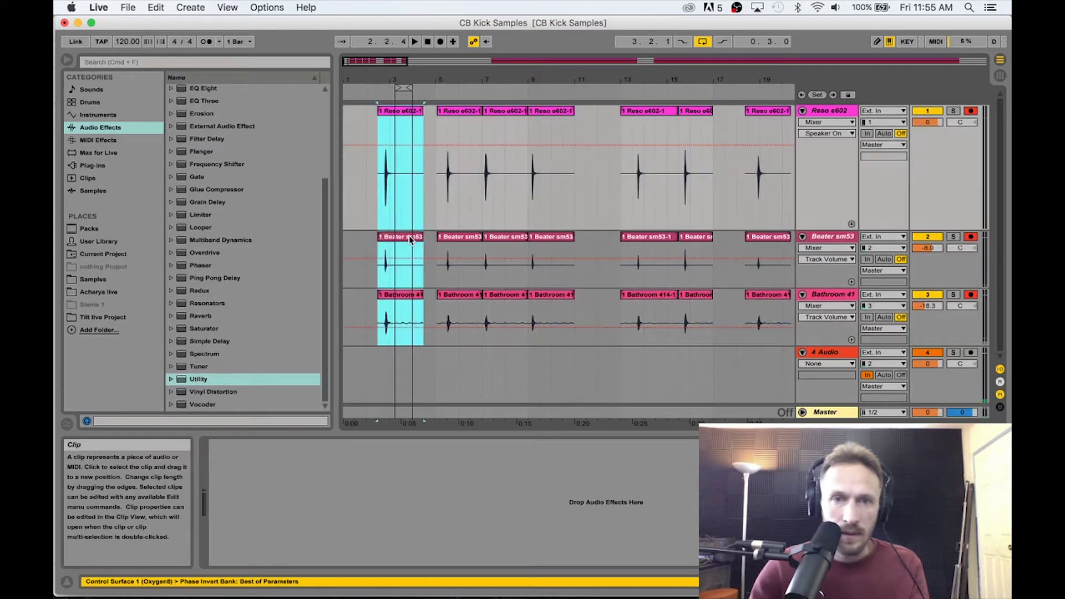
left_click(450, 113)
left_click(452, 298, "shift")
mouse_move(452, 299)
left_mouse_down()
mouse_move(444, 305)
mouse_move(462, 305)
left_mouse_up()
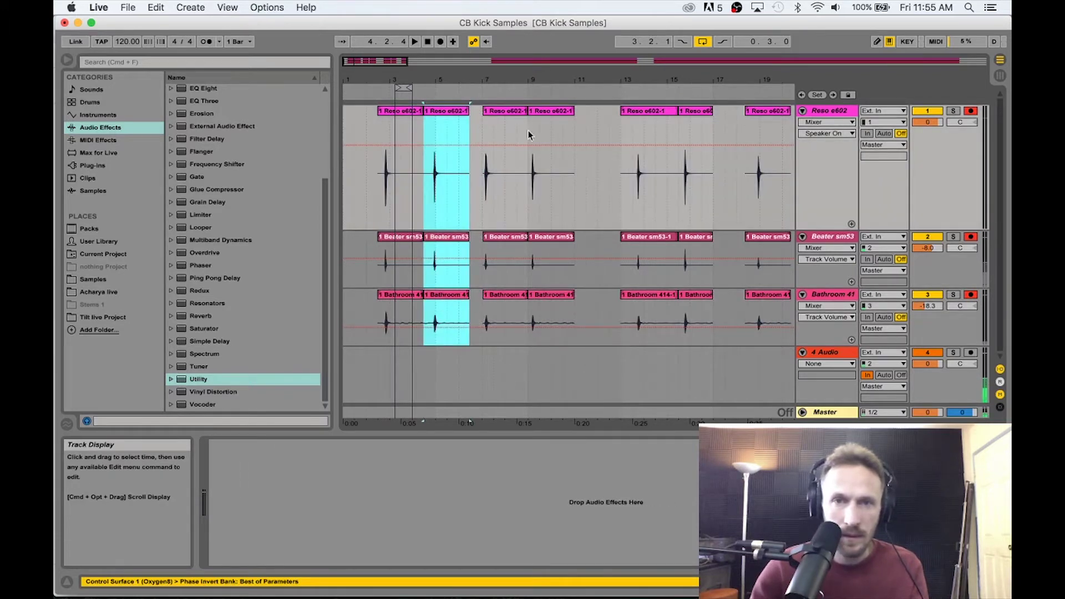
- Shift the bar 7 and bar 9 hits together to about bar 8.3, and place the 15.3 hit at 6.3.1
left_click(506, 112)
left_click(552, 295, "shift")
left_click_drag(538, 115, 577, 115)
left_click(698, 115)
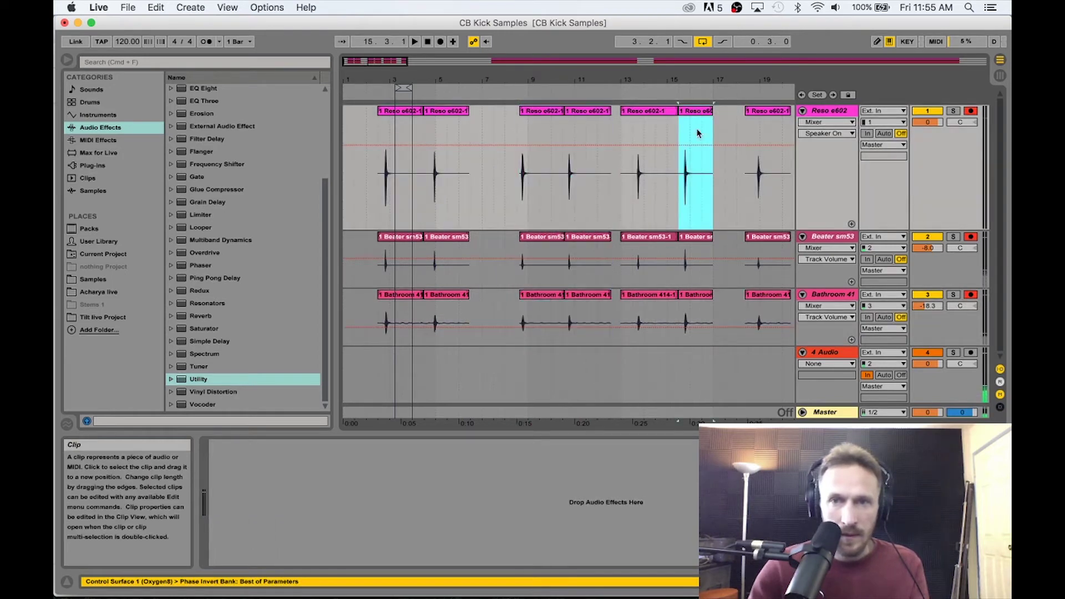
left_click(700, 294, "shift")
left_click_drag(688, 113, 482, 135)
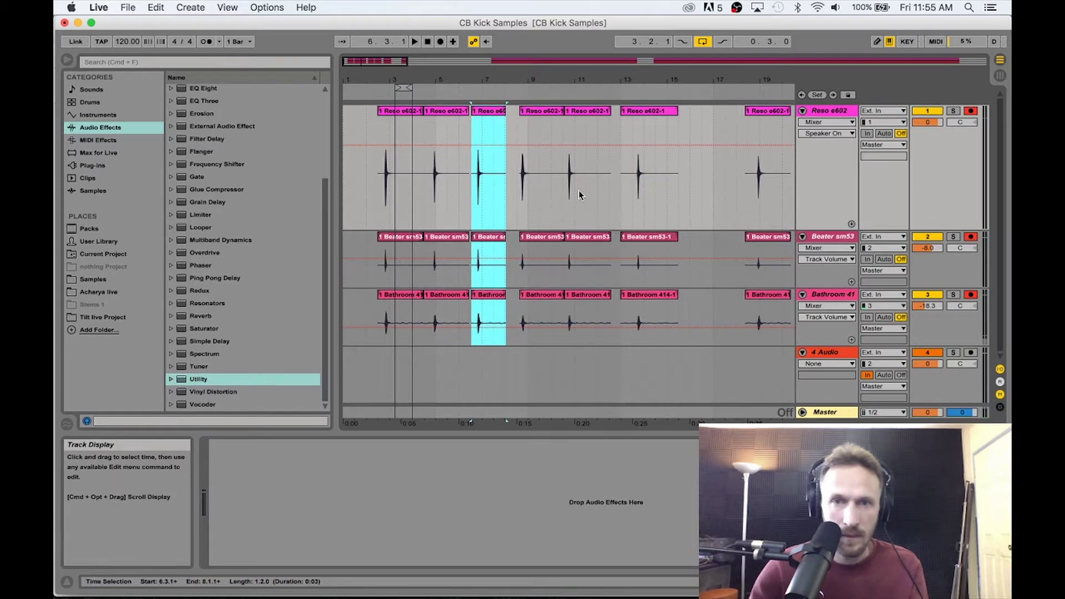
- Move the fifth and sixth hits together to 12.4.4, and place the fourth hit at 8.1.3 on all three tracks
left_click(568, 136)
left_click(660, 294, "shift")
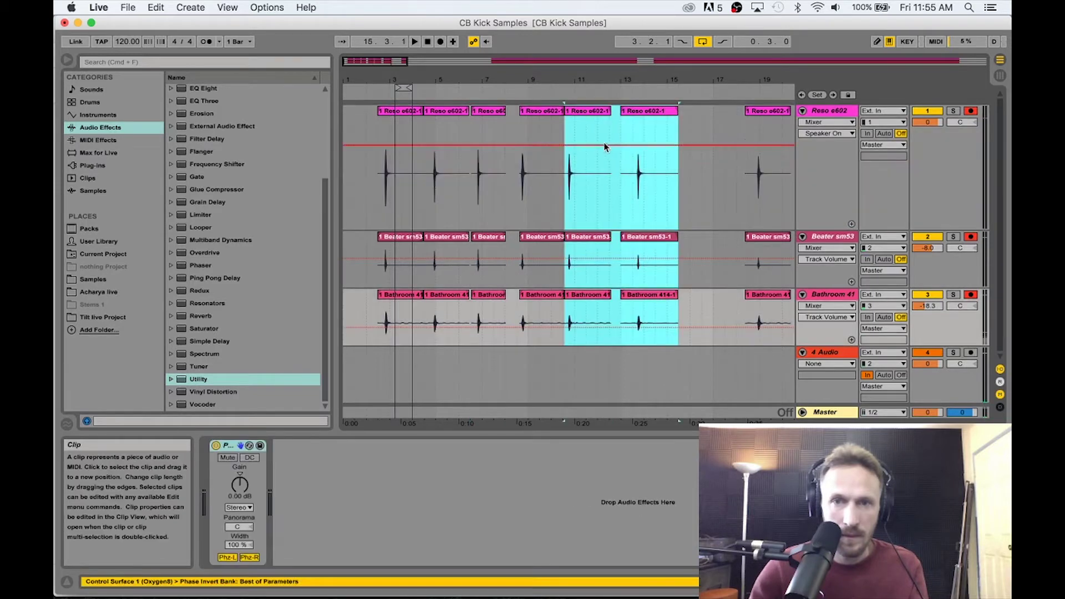
left_click_drag(586, 112, 641, 112)
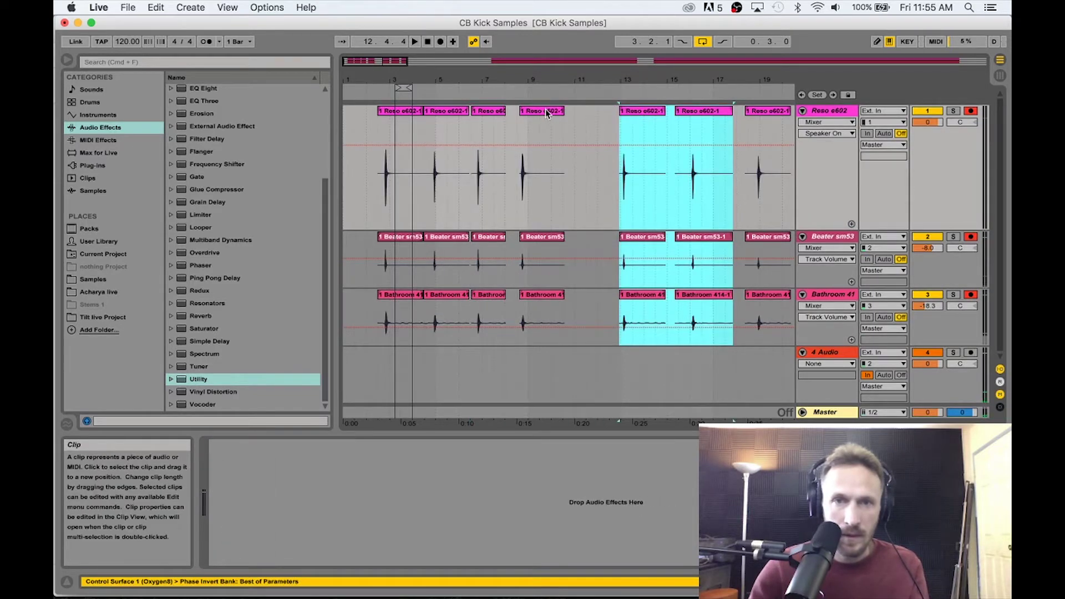
left_click(545, 111)
left_click(548, 298, "shift")
left_click_drag(548, 297, 534, 297)
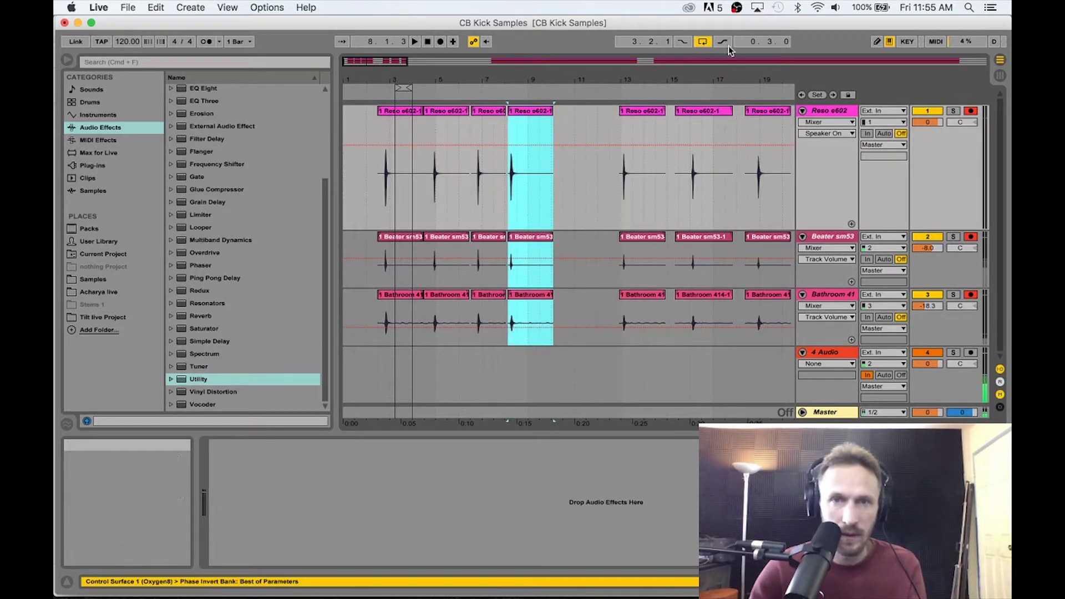
- Turn off the arrangement loop and audition the first four kick hits, comparing the second and fourth again
left_click(702, 41)
left_click_drag(379, 130, 418, 130)
key("space")
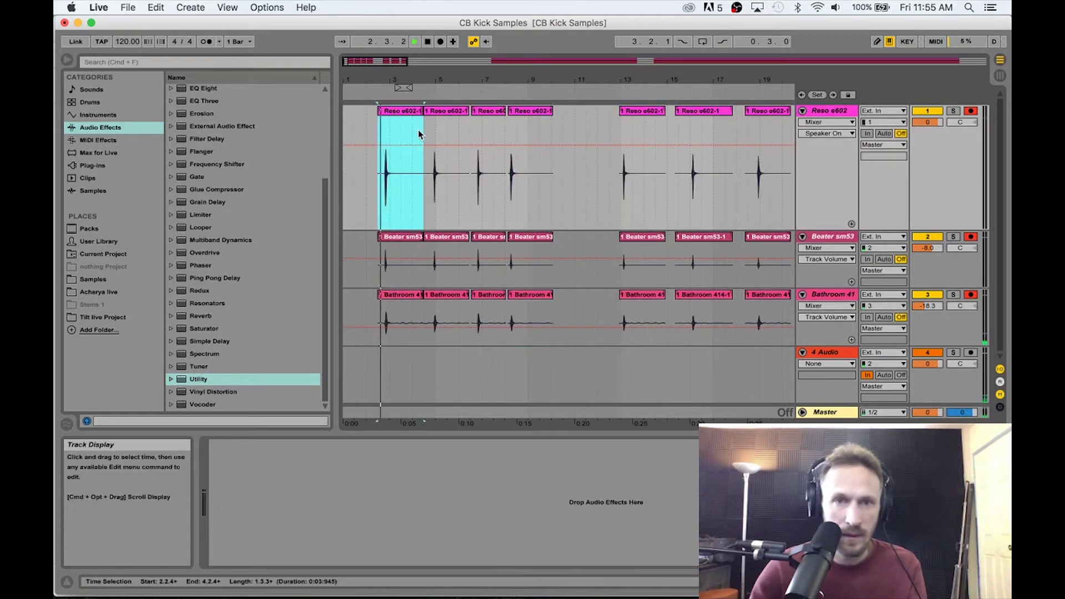
left_click(447, 112)
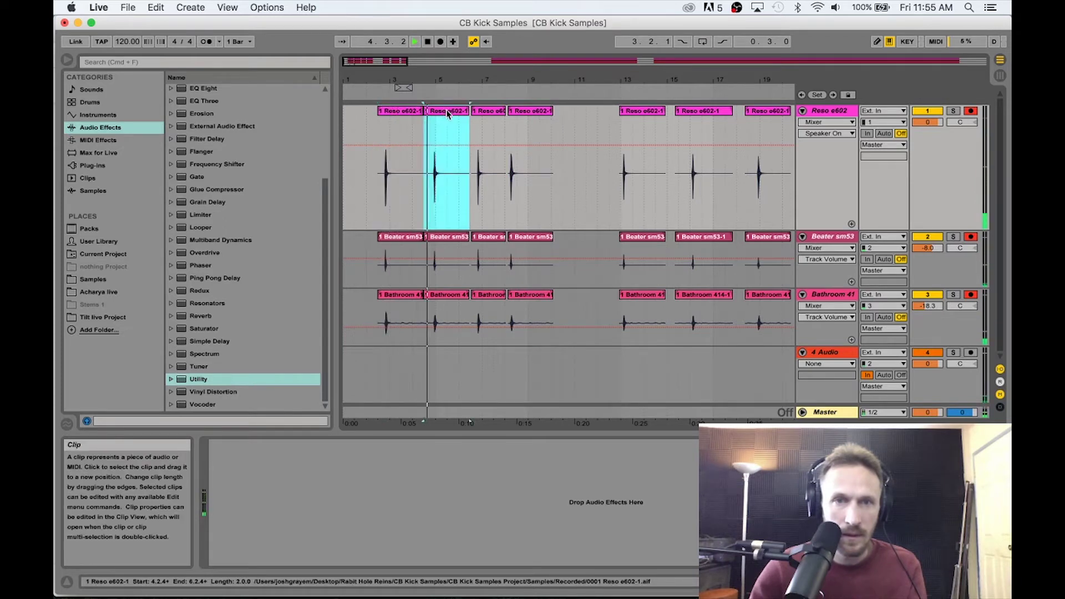
left_click(485, 114)
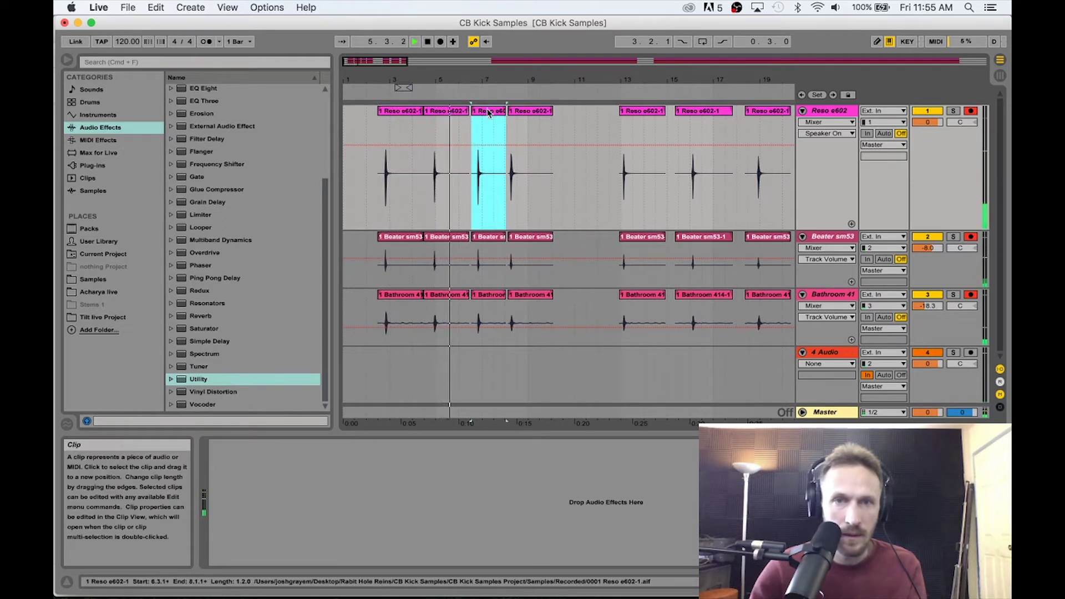
left_click(524, 113)
left_click(444, 112)
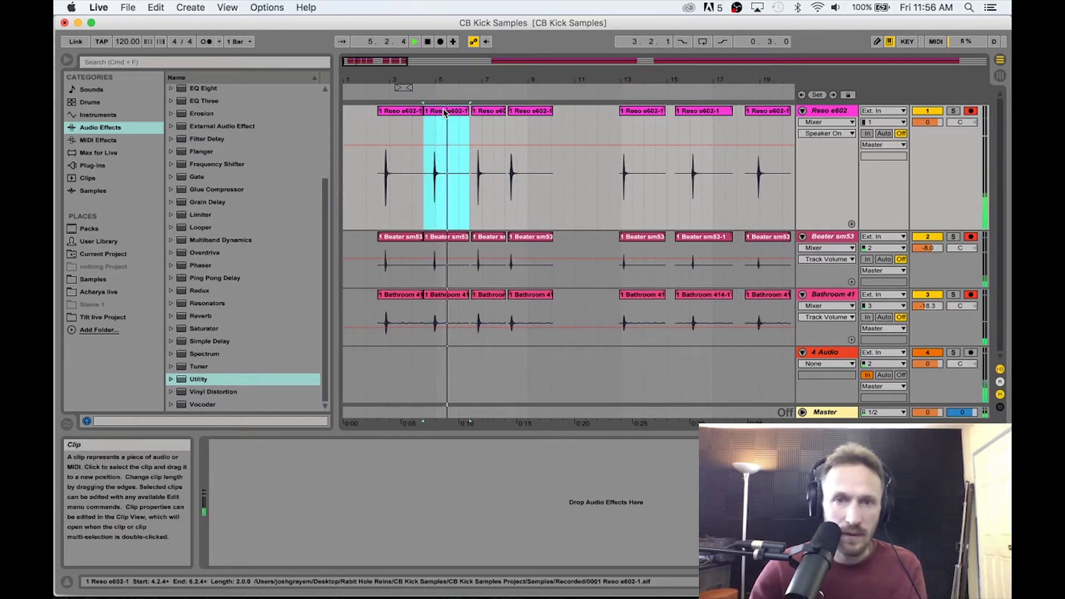
left_click(528, 114)
key("space")
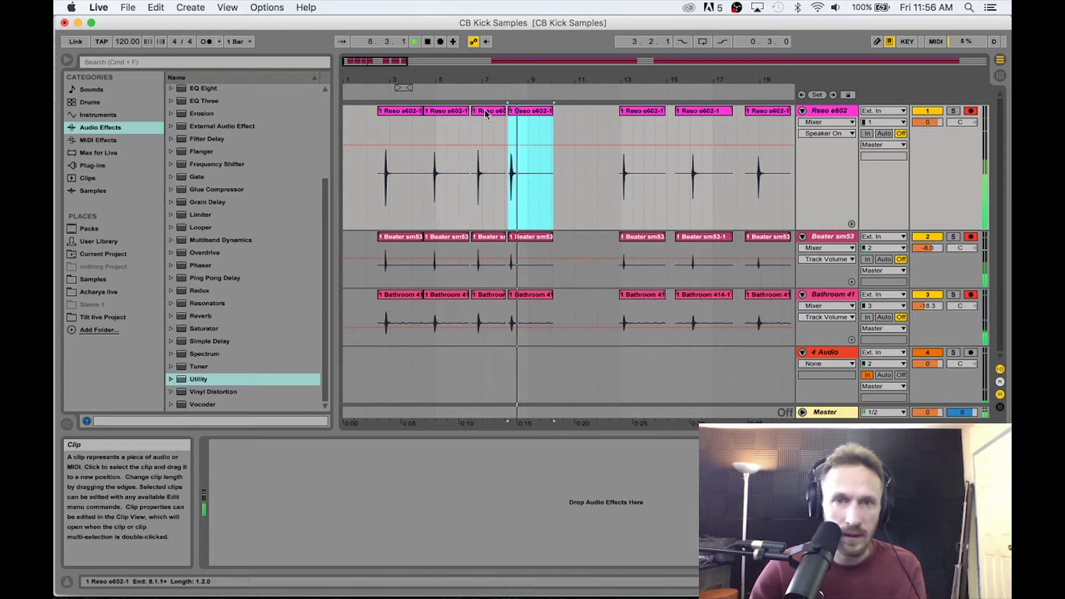
left_click(442, 113)
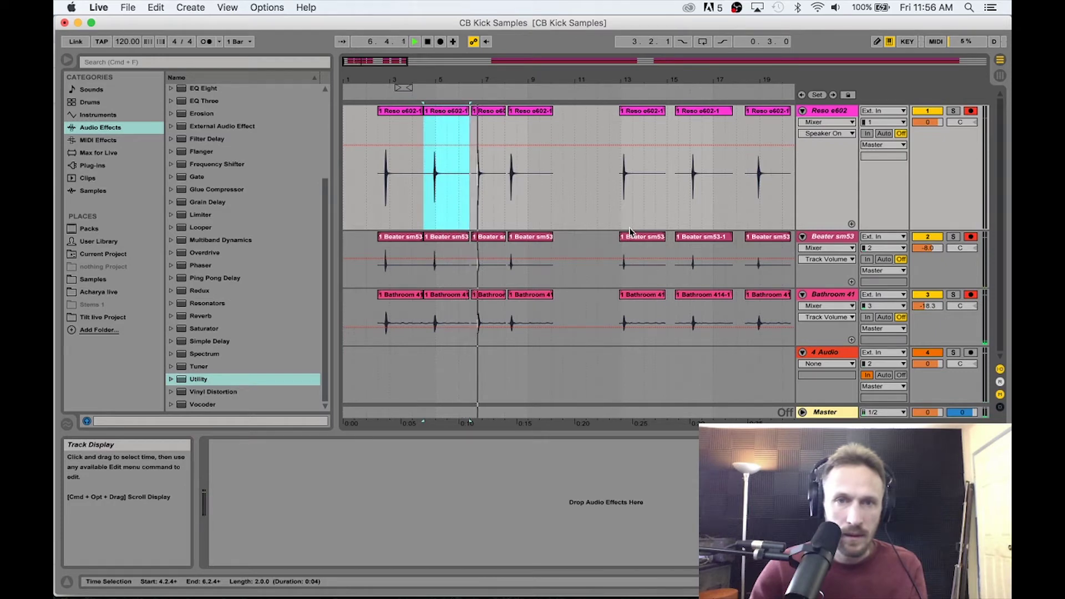
key("space")
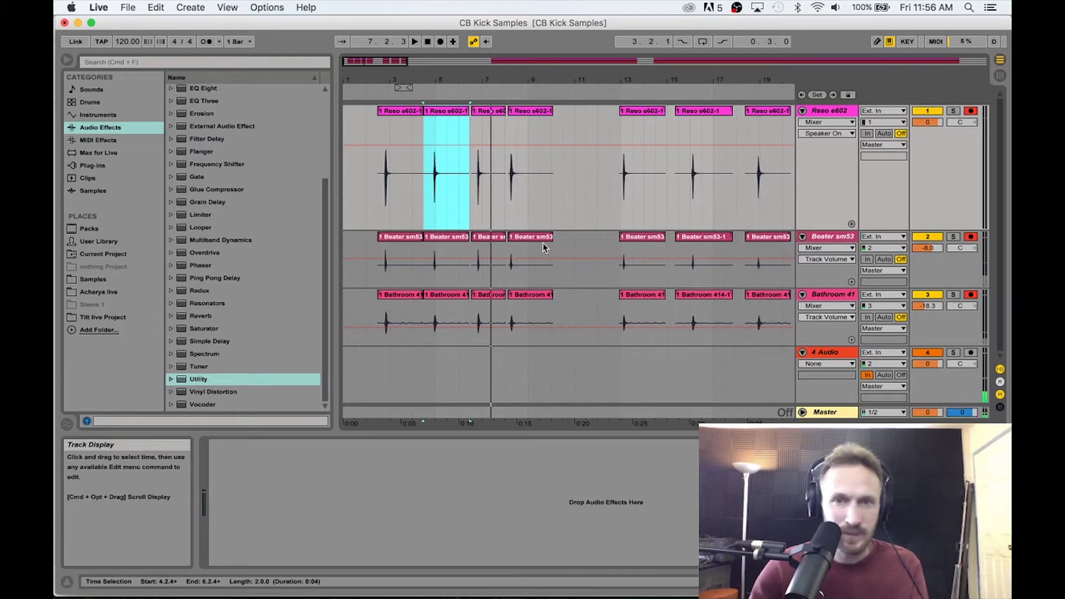
- Move the second hit to about bar 10.2 and put the short third hit in its place on all three tracks
key("Down")
key("Down")
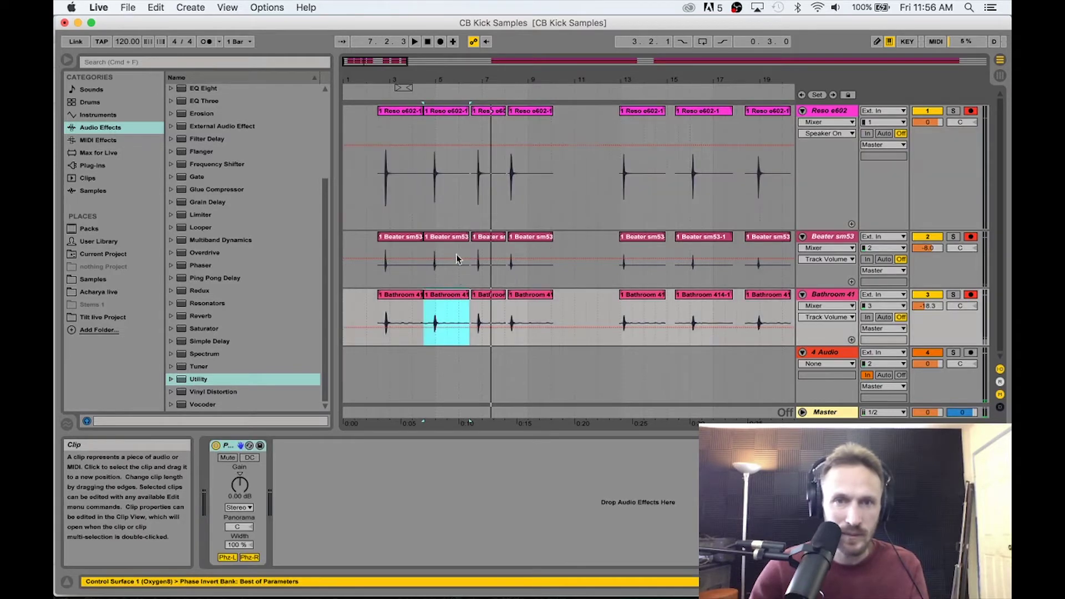
left_click(437, 113, "shift")
left_click_drag(440, 114, 573, 120)
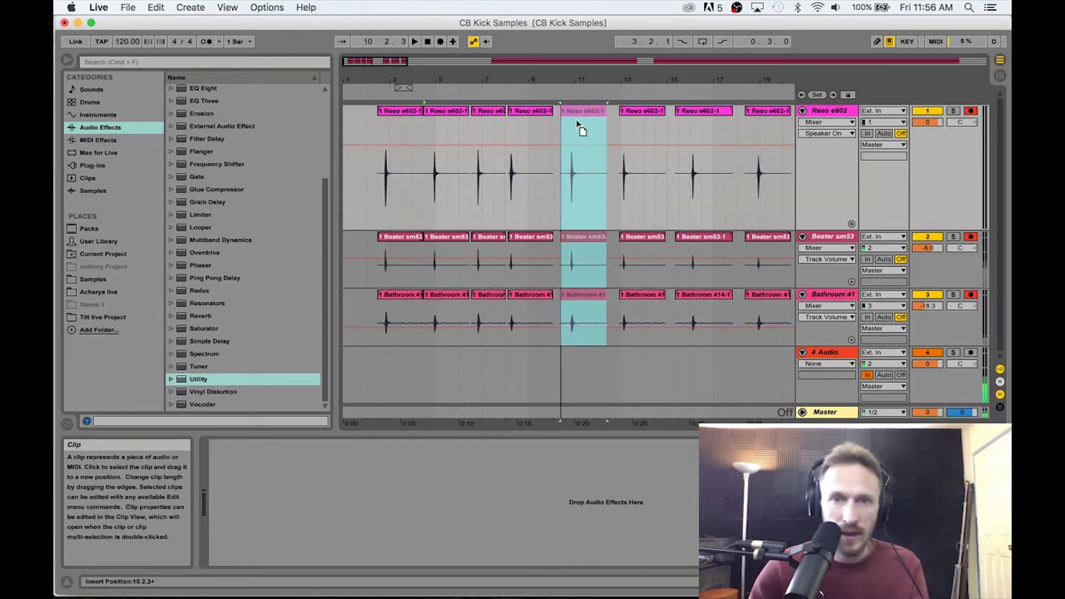
left_click(491, 111)
key("shift+Down")
key("shift+Down")
left_click_drag(488, 125, 445, 108)
- Move the bar 8 hit to 6.3.2 and the bar 10 hit to 8.4.2 across the three kick tracks
left_click(526, 114)
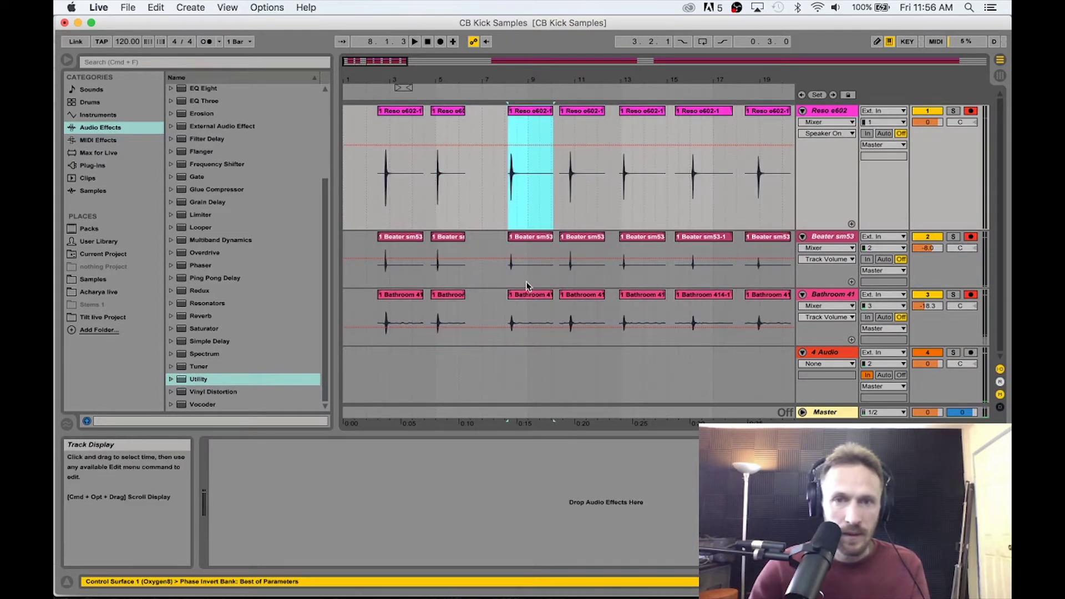
left_click(532, 294, "shift")
left_click_drag(522, 113, 487, 113)
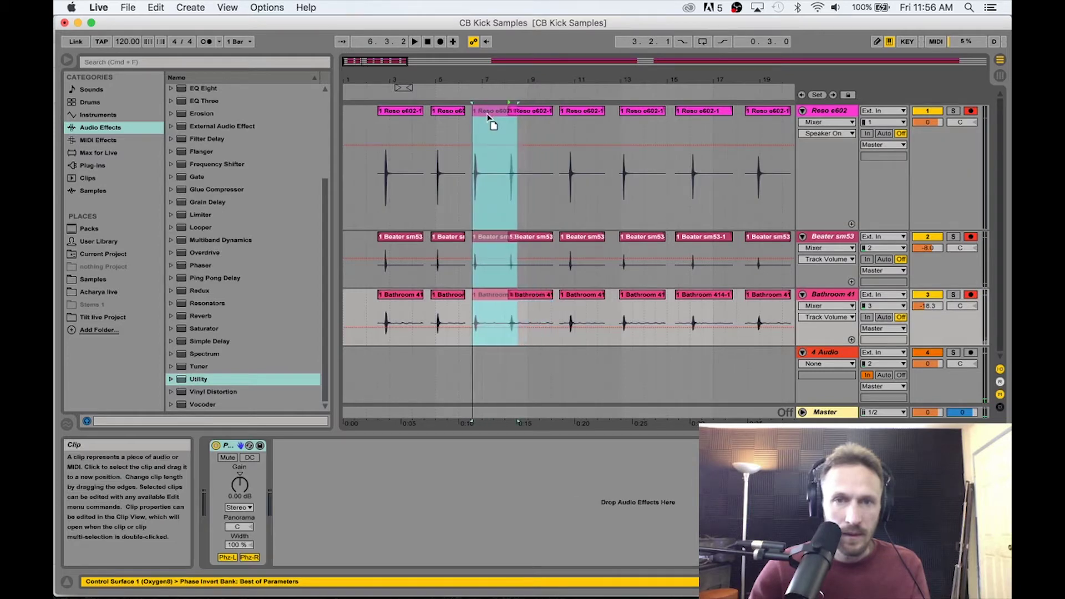
left_click_drag(579, 114, 545, 115)
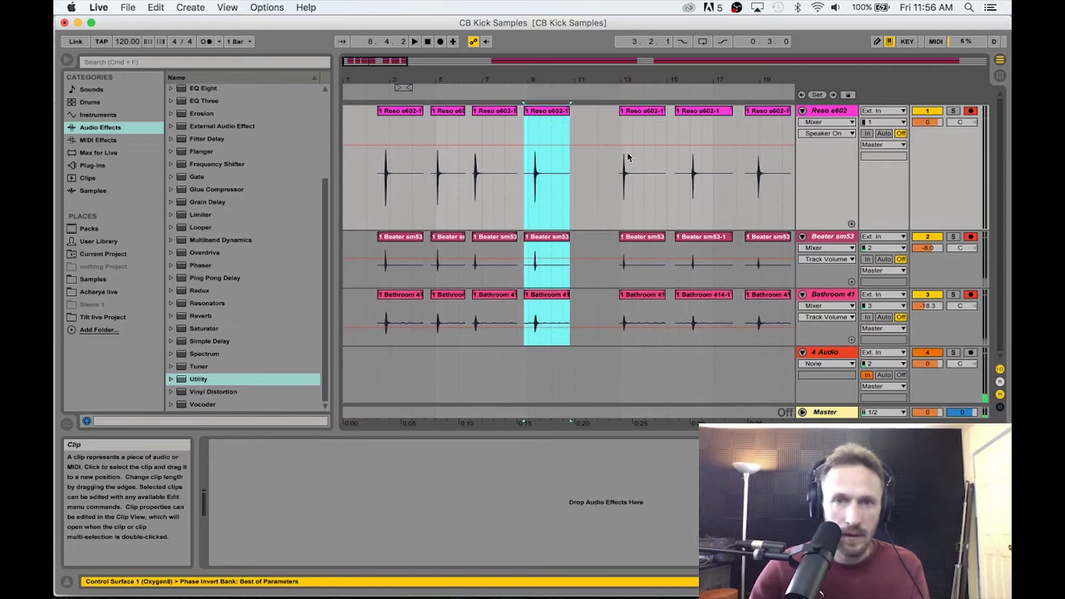
- Delete the last three short kick hits, from 12.4.4 onward, on all three tracks
left_click_drag(699, 80, 542, 68)
left_click(505, 112)
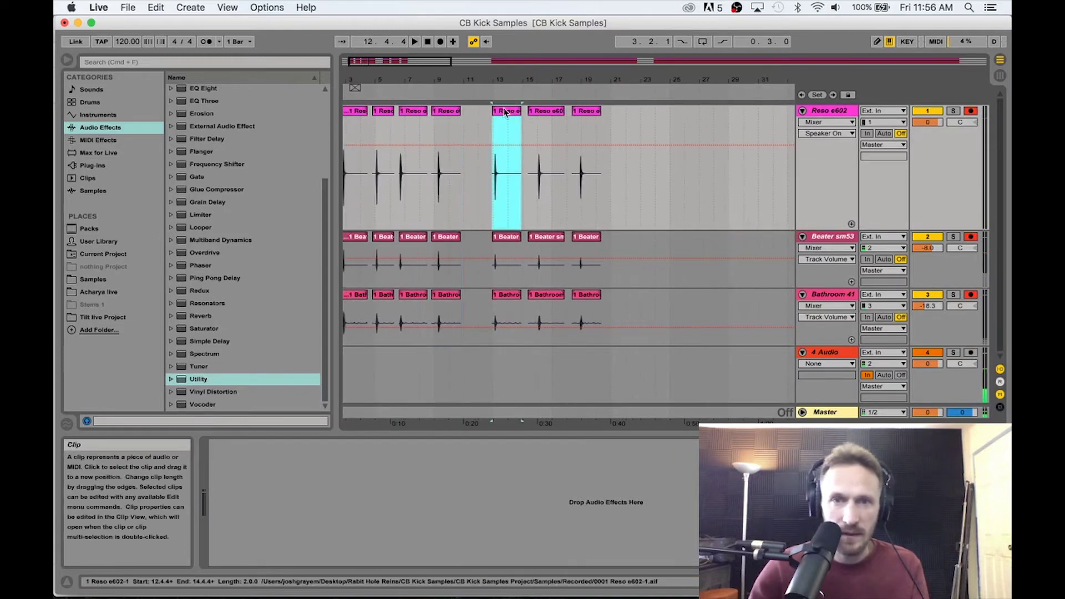
left_click(587, 294, "shift")
key("Delete")
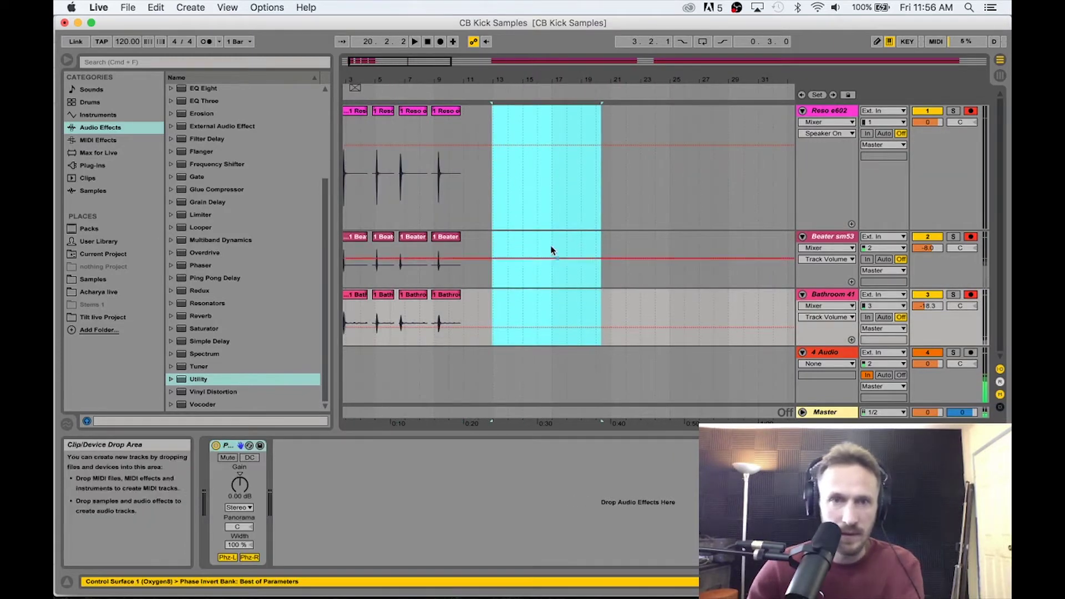
- Split the next long take after its seventh hit, near bar 56, on all three kick tracks
left_click_drag(551, 79, 352, 88)
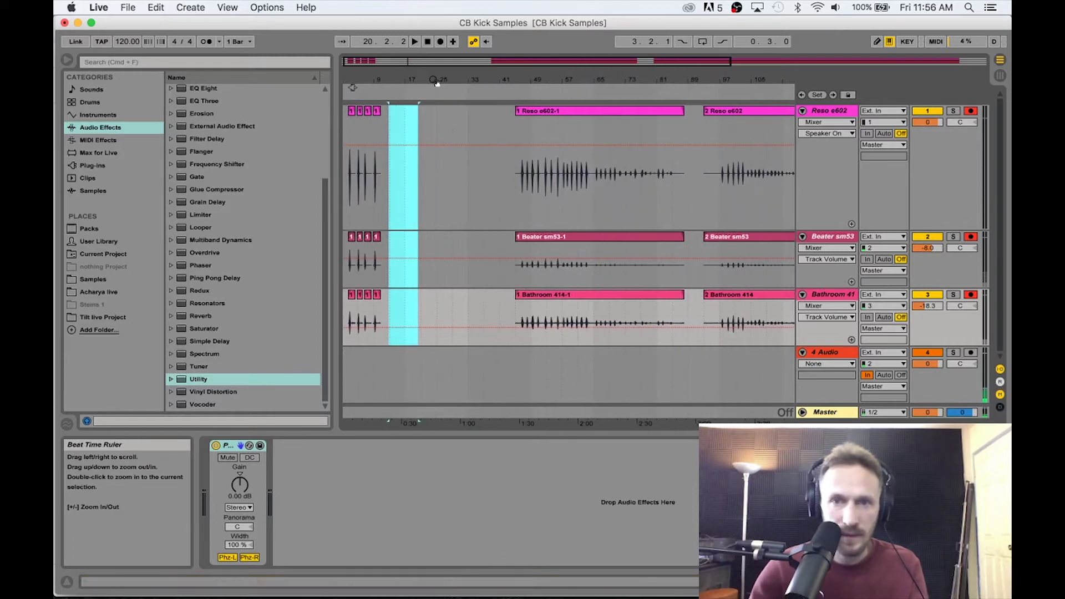
left_click_drag(551, 83, 552, 114)
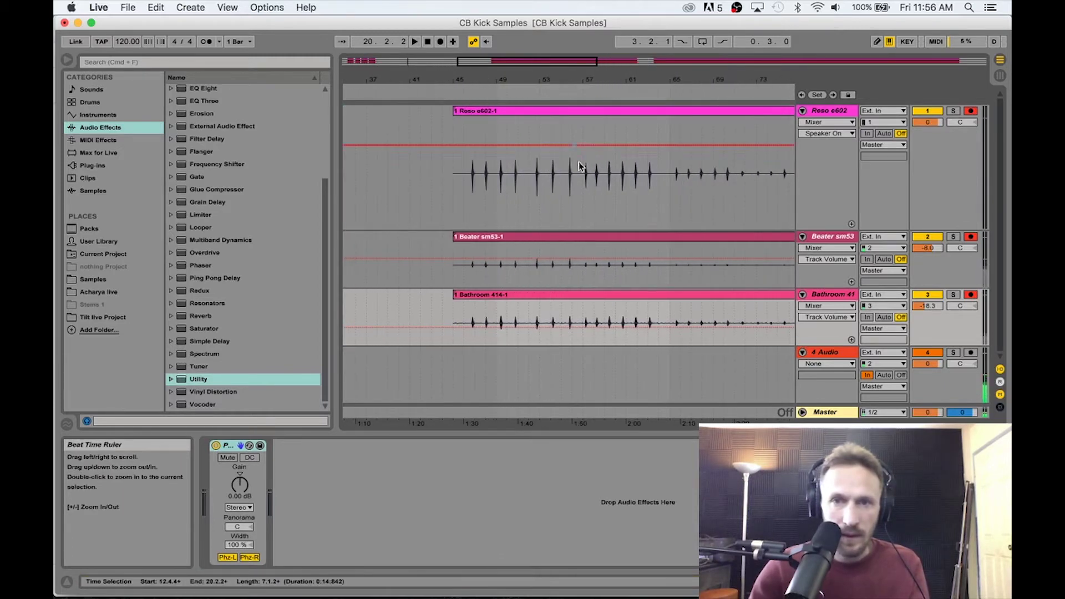
left_click_drag(577, 166, 445, 316)
key("super+e")
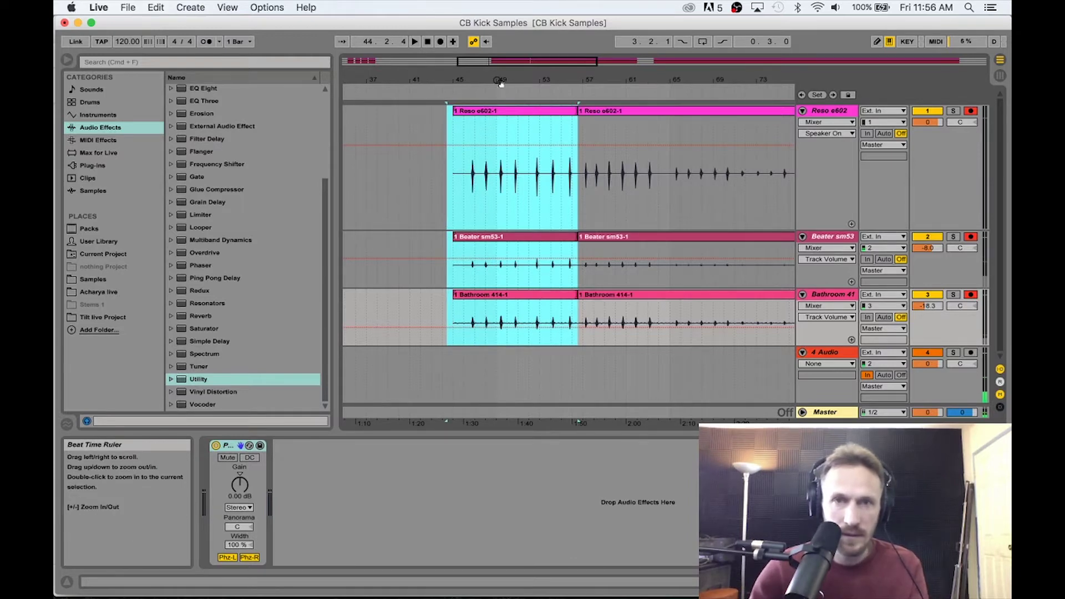
- Move the selected section with the seven split-off hits to 17.2.1 on all three kick tracks
key("minus")
key("minus")
key("minus")
left_click_drag(528, 111, 419, 110)
double_click(416, 77)
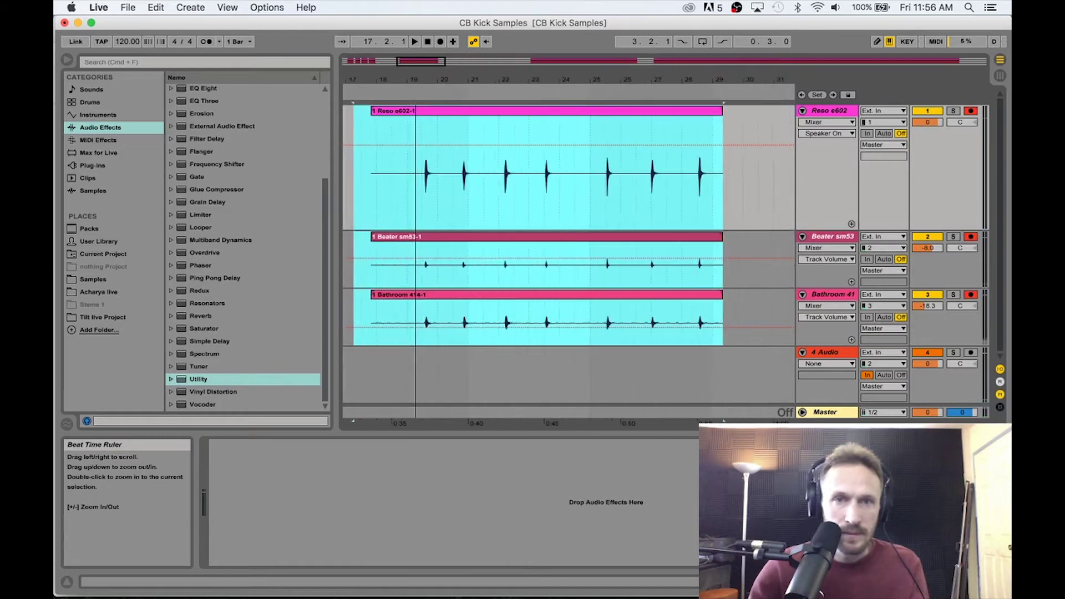
left_click_drag(369, 97, 357, 88)
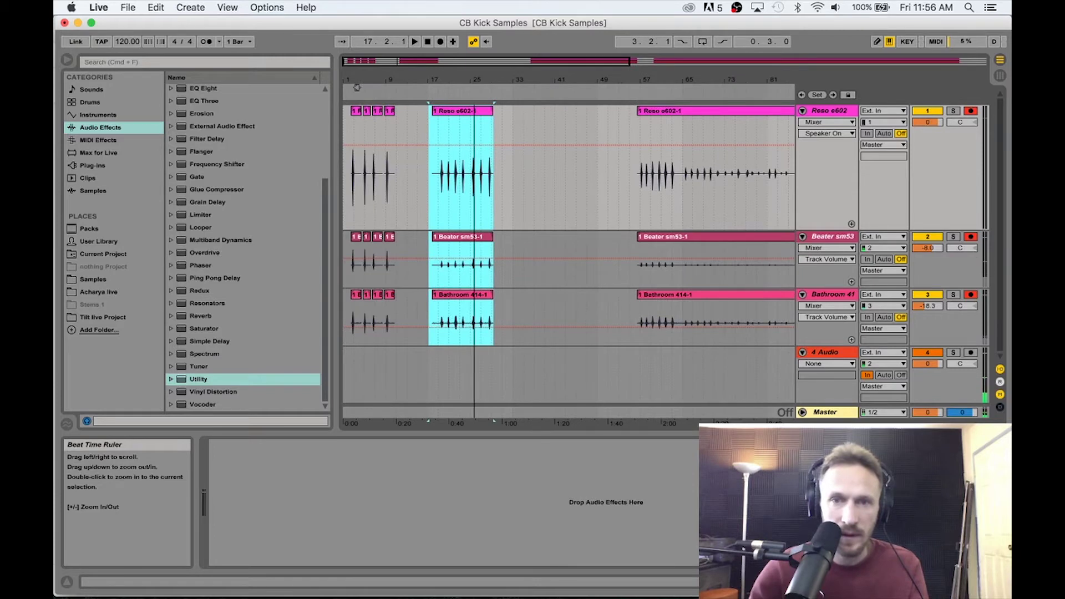
left_click_drag(357, 87, 359, 85)
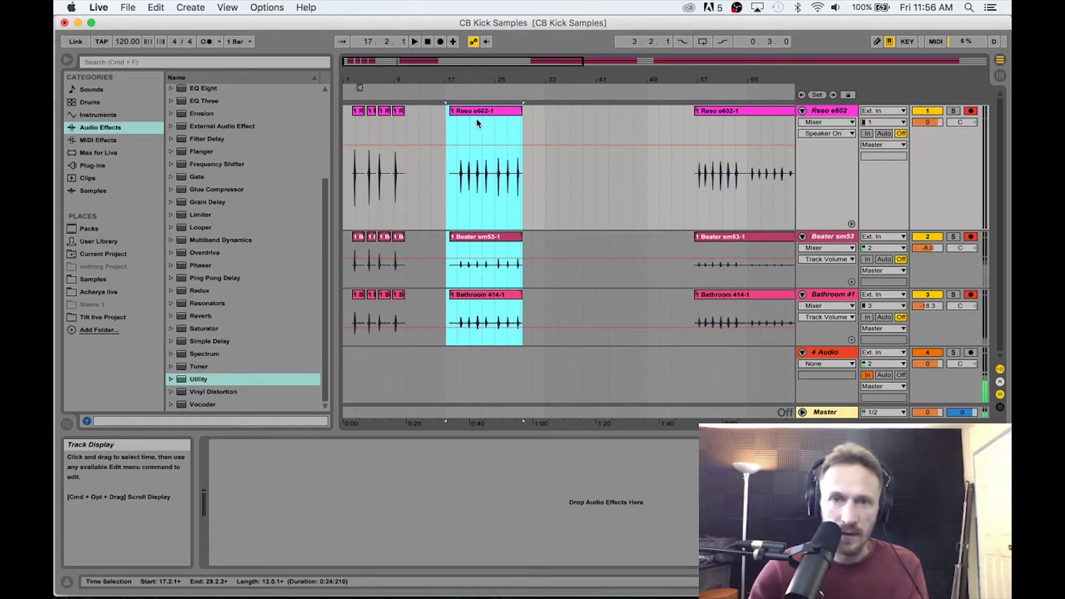
- Split the seventh hit off the section at bar 17 and move it to about bar 16 on all three kick tracks
double_click(478, 86)
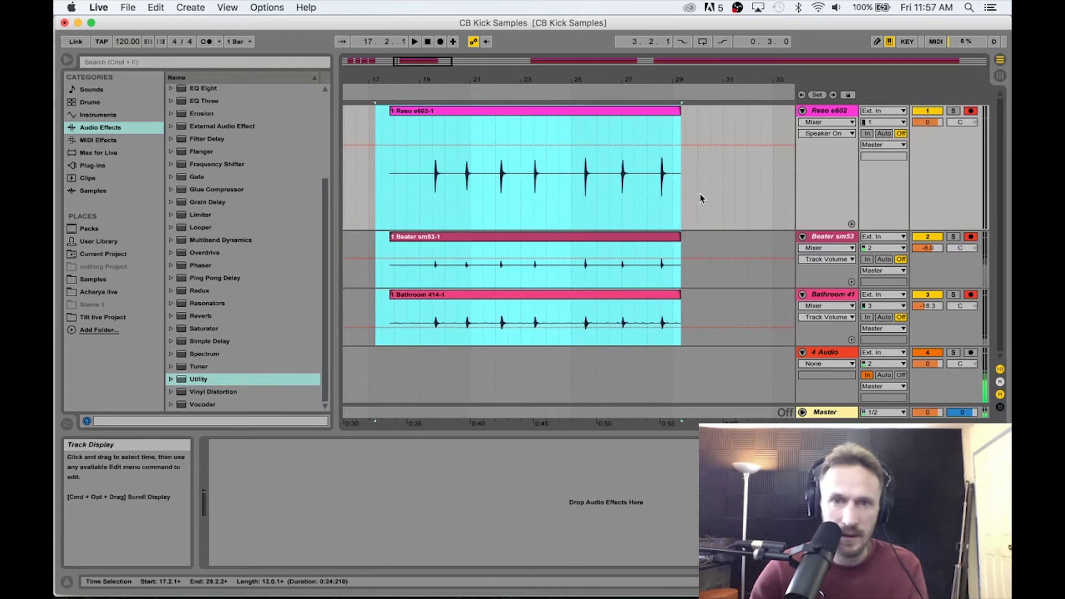
left_click_drag(702, 191, 658, 308)
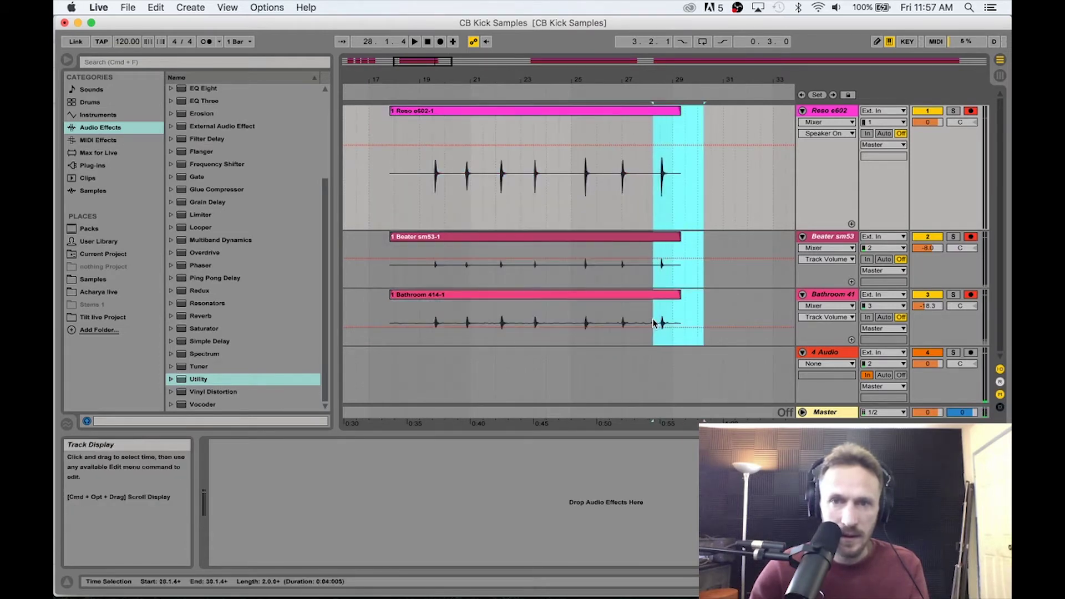
key("super+e")
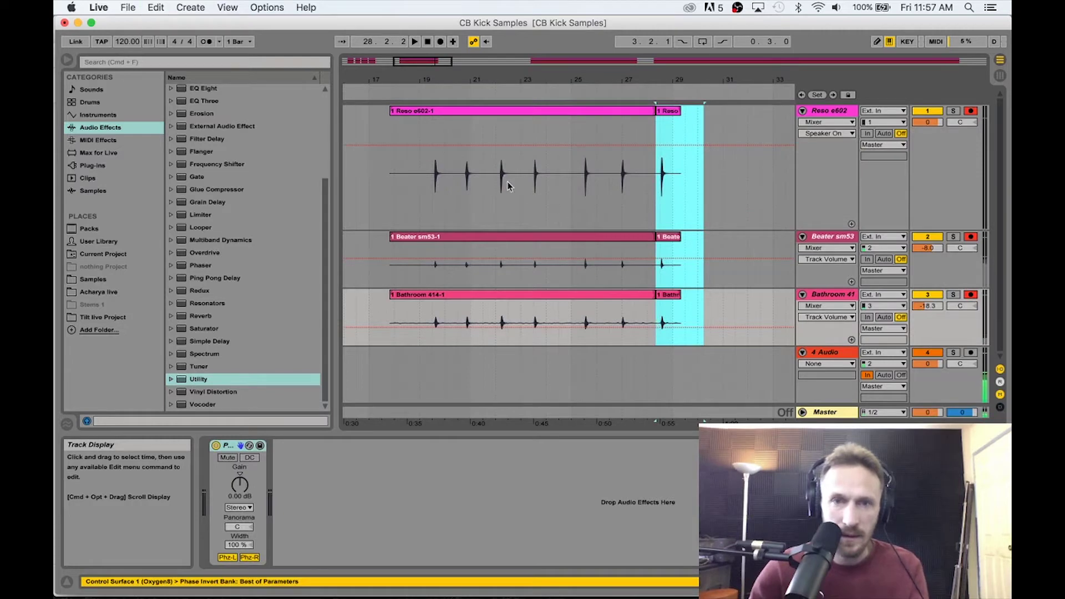
left_click_drag(668, 118, 358, 153)
- Move the remaining six-hit section to 20.3.2 on all three kick tracks
left_click(523, 295)
left_click(515, 111, "shift")
left_click_drag(514, 111, 593, 175)
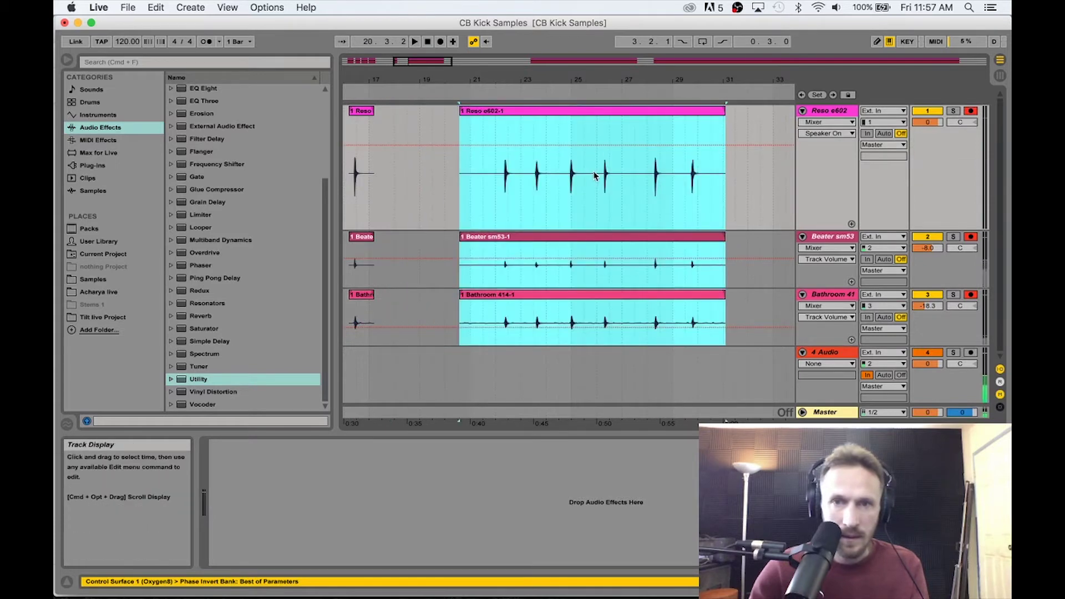
- Split out the section's fifth and third hits and move them to 17.3.1 and 18.4.4 across the three kick tracks
left_click_drag(684, 197, 650, 300)
left_click_drag(660, 141, 398, 137)
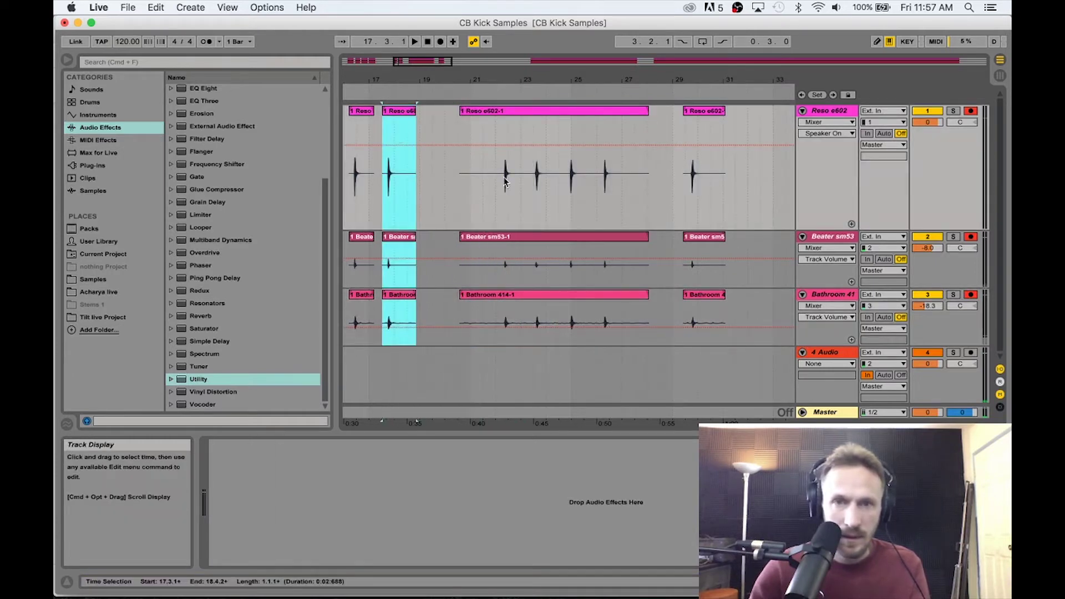
left_click_drag(593, 193, 560, 306)
key("super+e")
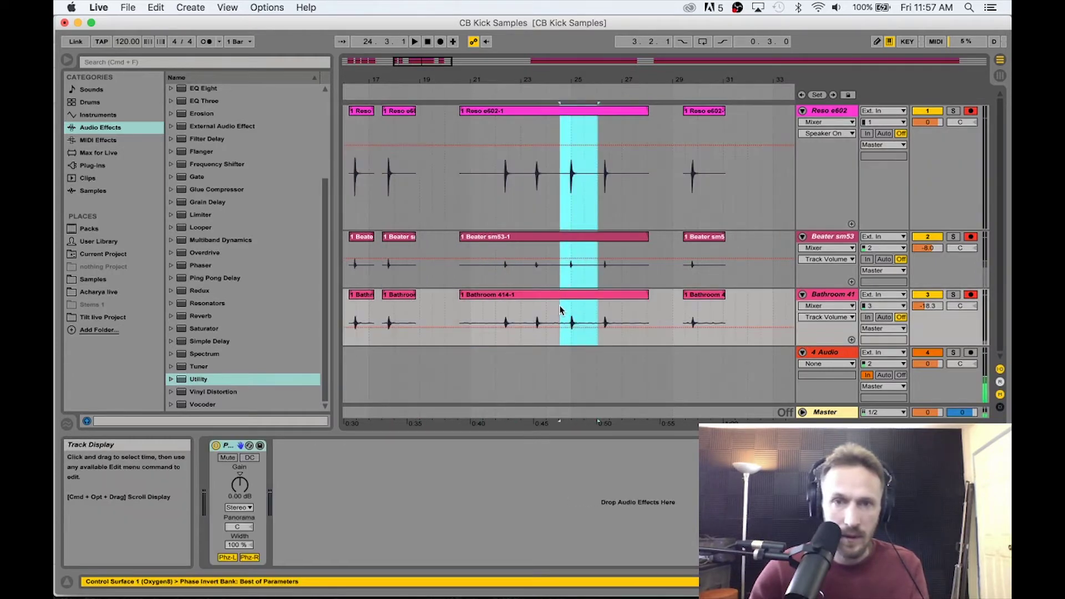
left_click_drag(585, 133, 452, 136)
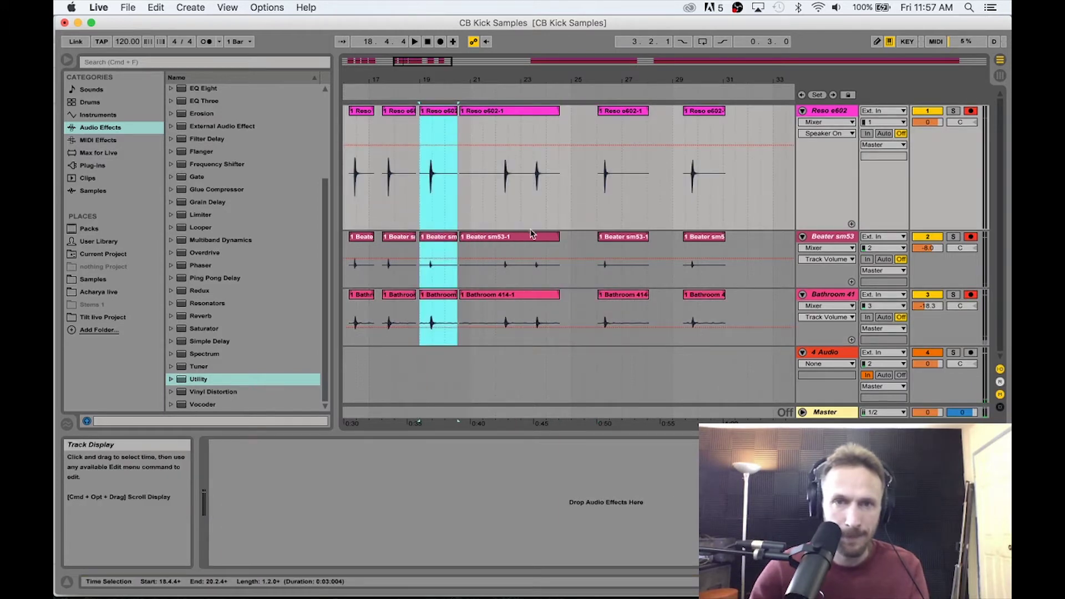
- Move the clip holding the section's first two hits to 21.4.2 on all three kick tracks
left_click(538, 239)
left_click(527, 305)
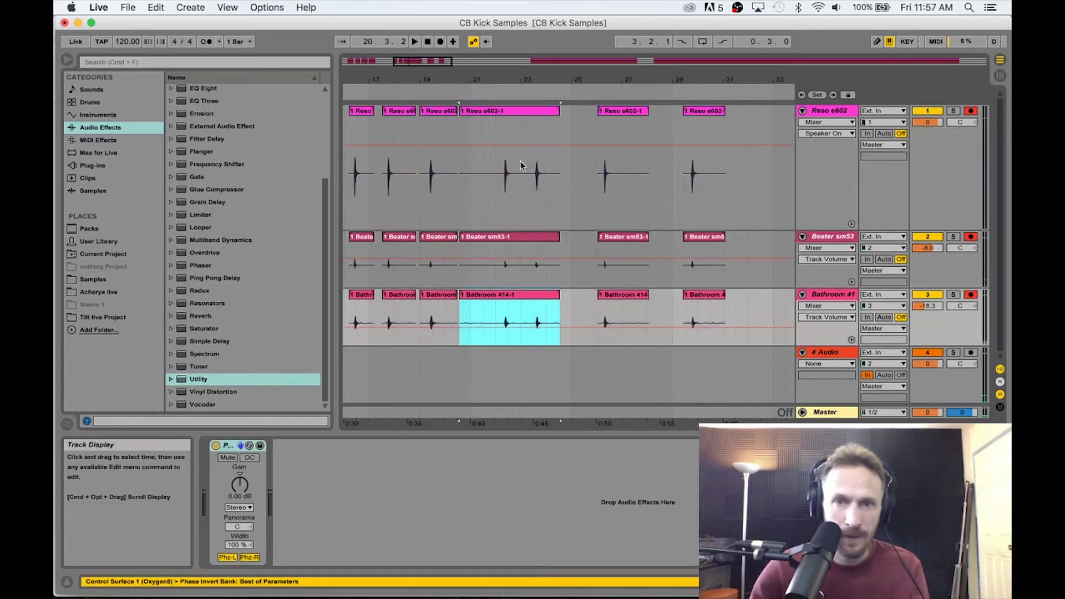
left_click(515, 117, "shift")
left_click_drag(514, 116, 547, 117)
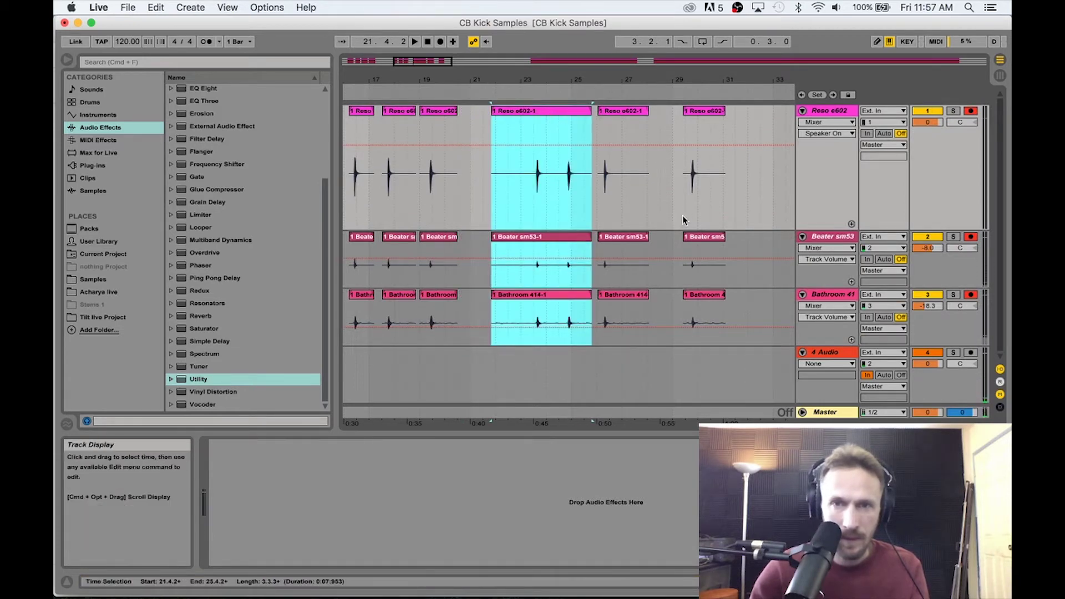
- Play the unsorted kick hits around bars 23, 26 and 29 to compare their sound
left_click(709, 111)
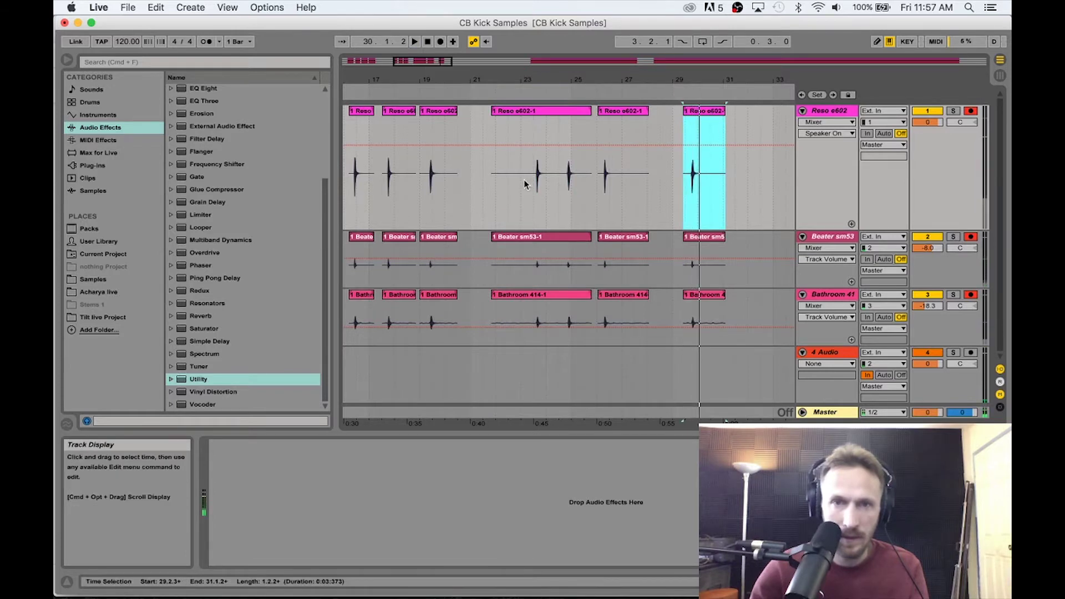
left_click(526, 215)
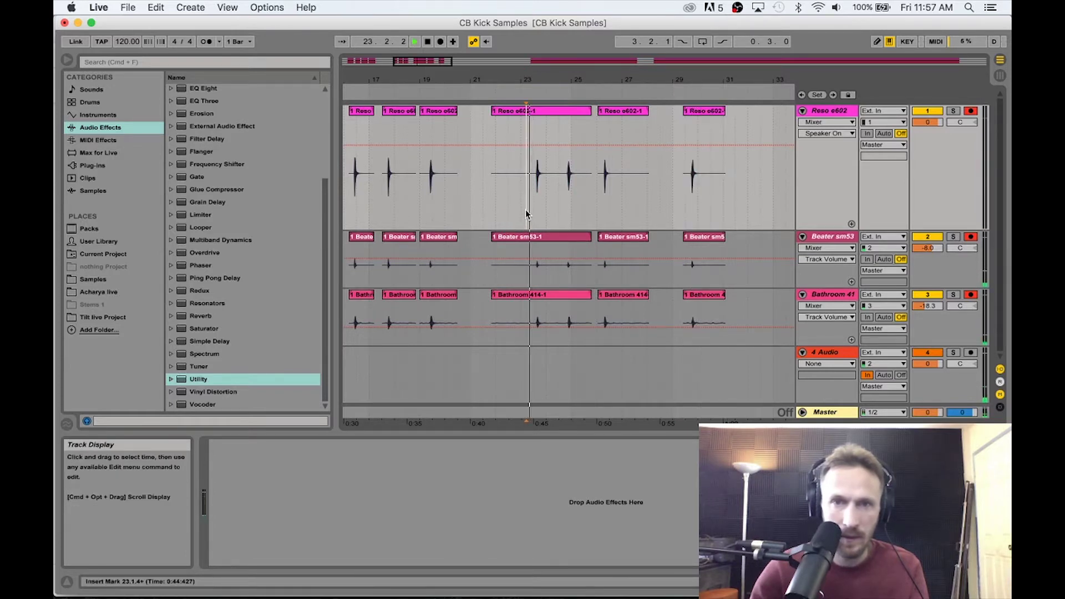
left_click(684, 206)
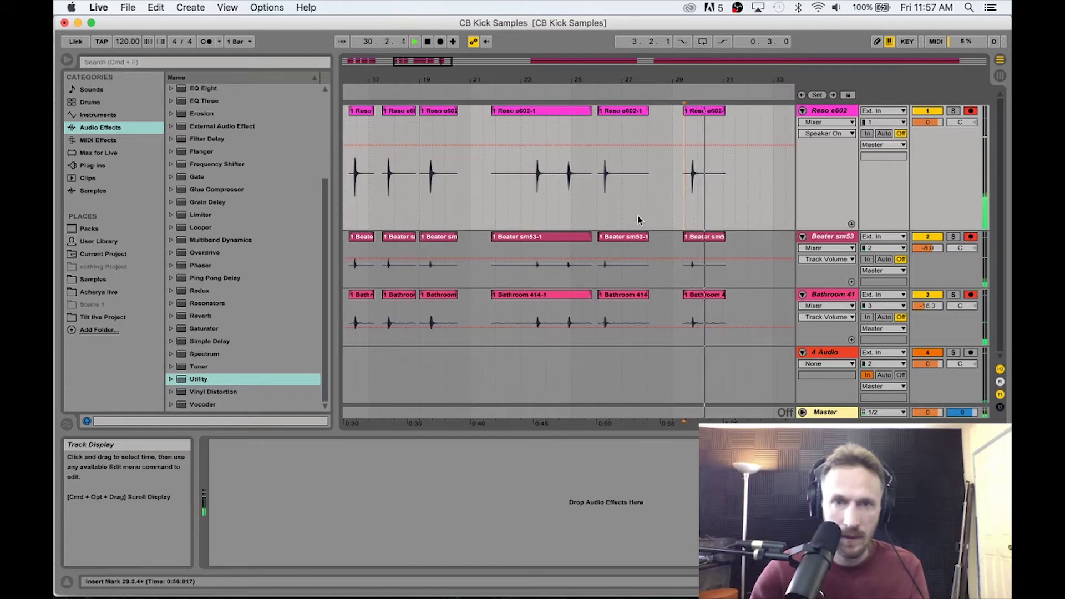
left_click(532, 206)
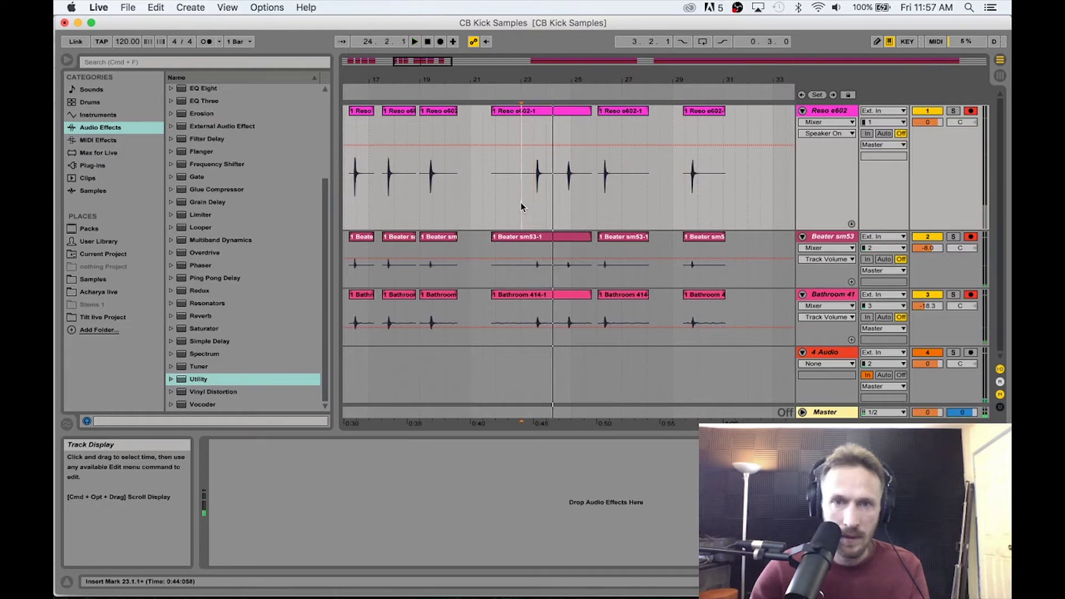
left_click(522, 206)
key("space")
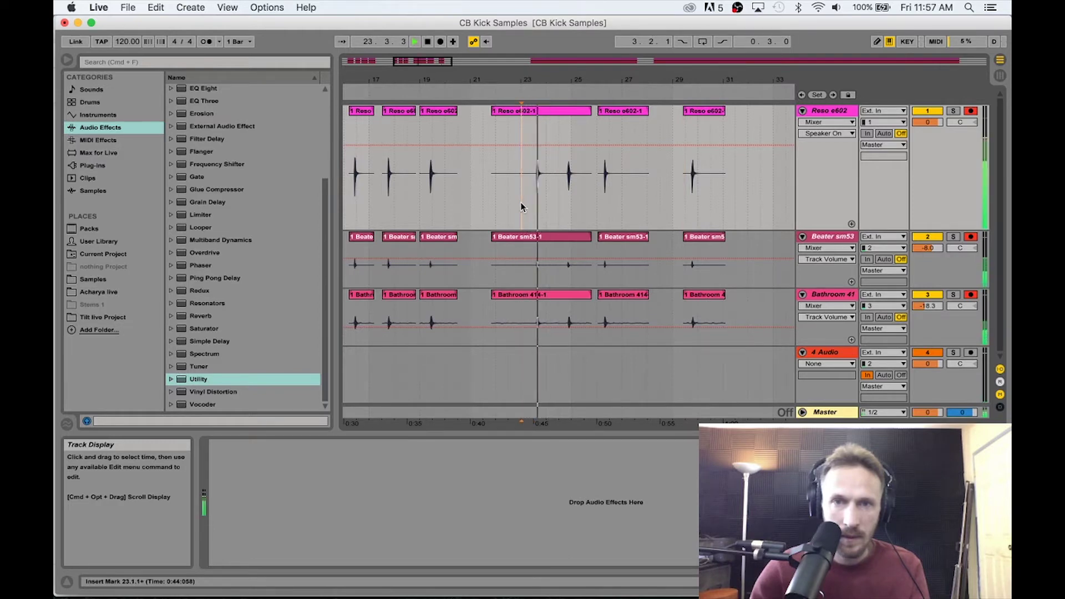
left_click(685, 200)
key("space")
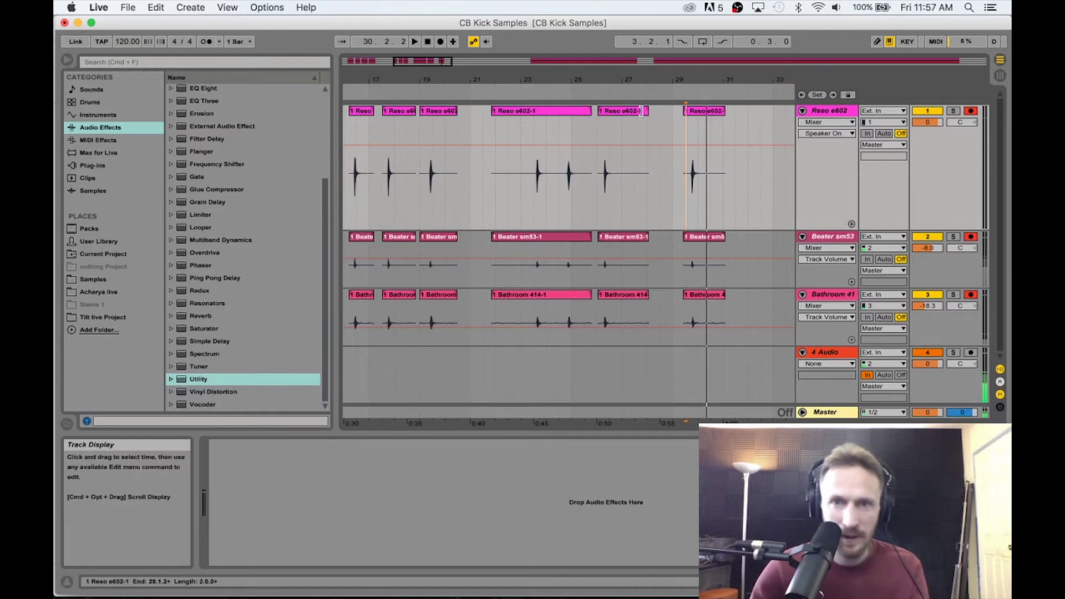
left_click(632, 113)
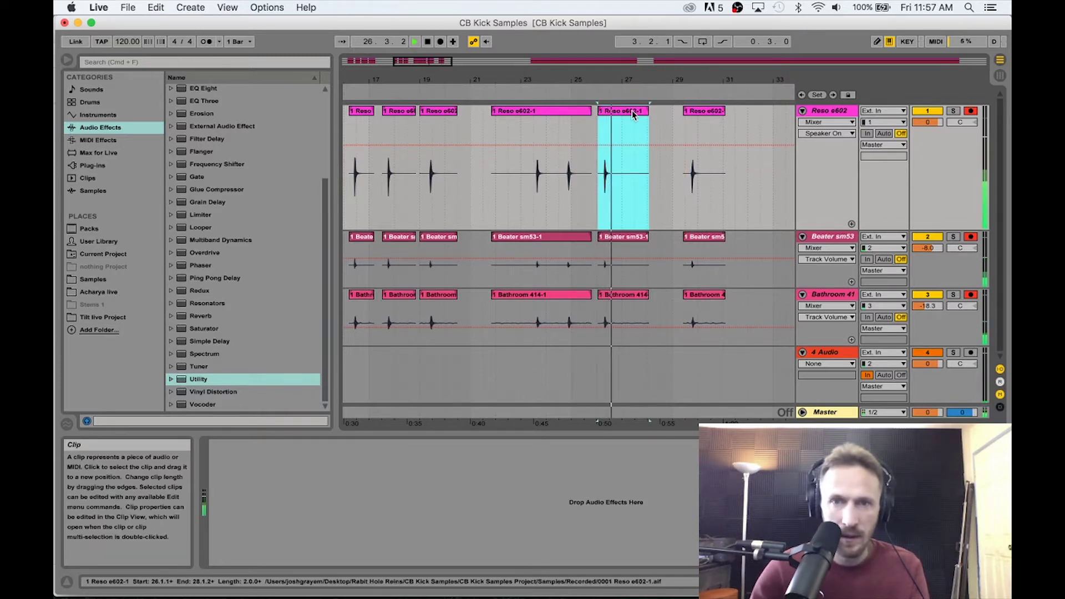
- Move the bar 29 hit to just before bar 21, behind the third sorted hit, on all three kick tracks
left_click(701, 111)
key("space")
left_click(712, 296, "shift")
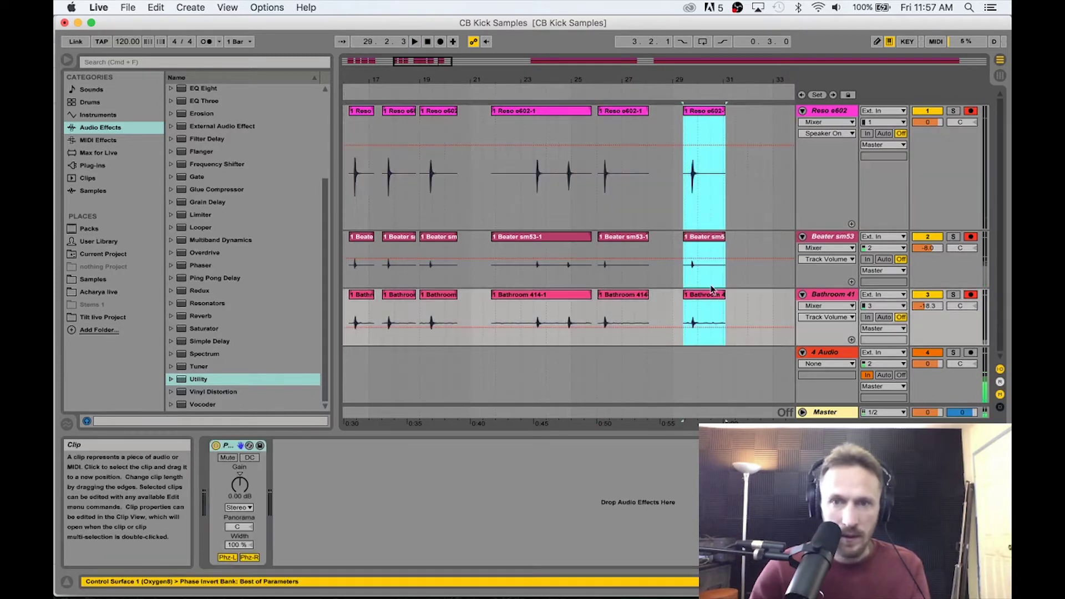
left_click_drag(709, 111, 487, 113)
- Delete the leftover clips from 22.2.2 onward in this hit group on all three kick tracks
left_click(557, 111)
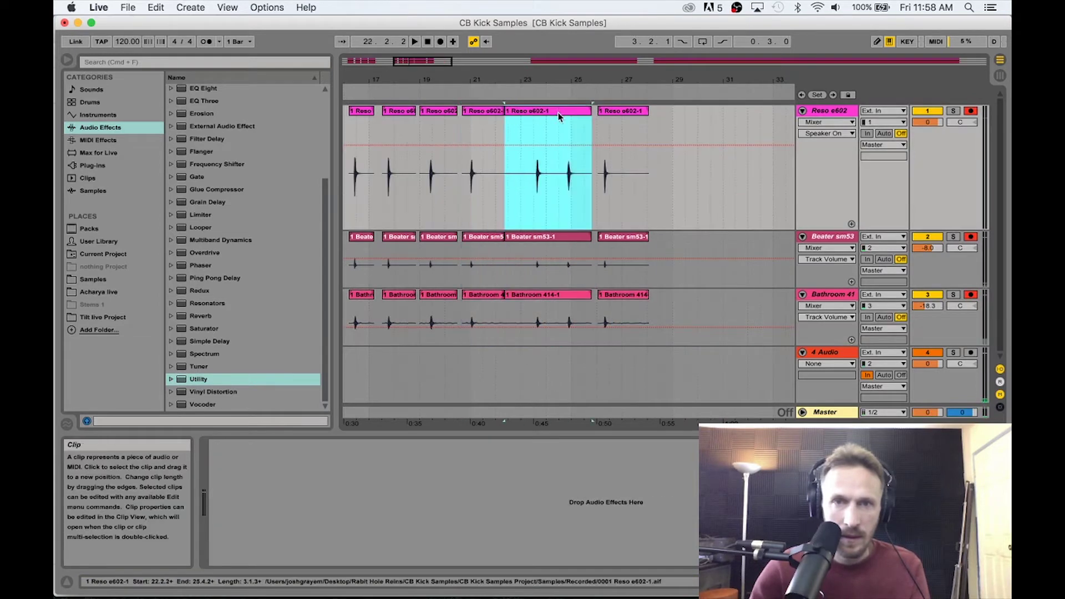
left_click(632, 294, "shift")
key("Delete")
- Split the next six hits off the long take near bar 64 and move that section to 31.1.4 on all three tracks
left_click_drag(533, 88, 443, 55)
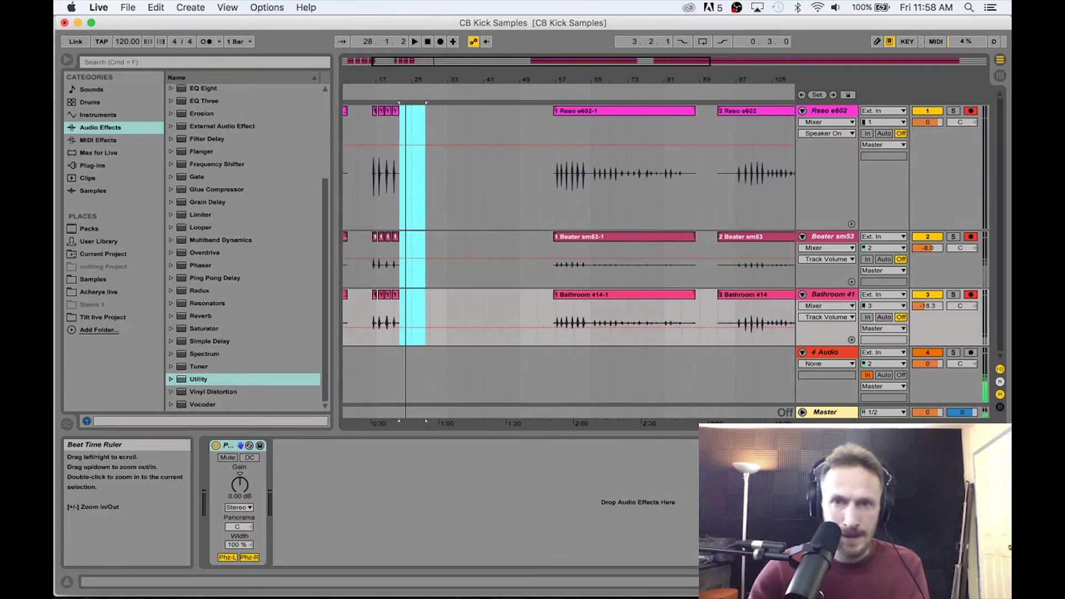
left_click_drag(588, 197, 548, 308)
key("super+e")
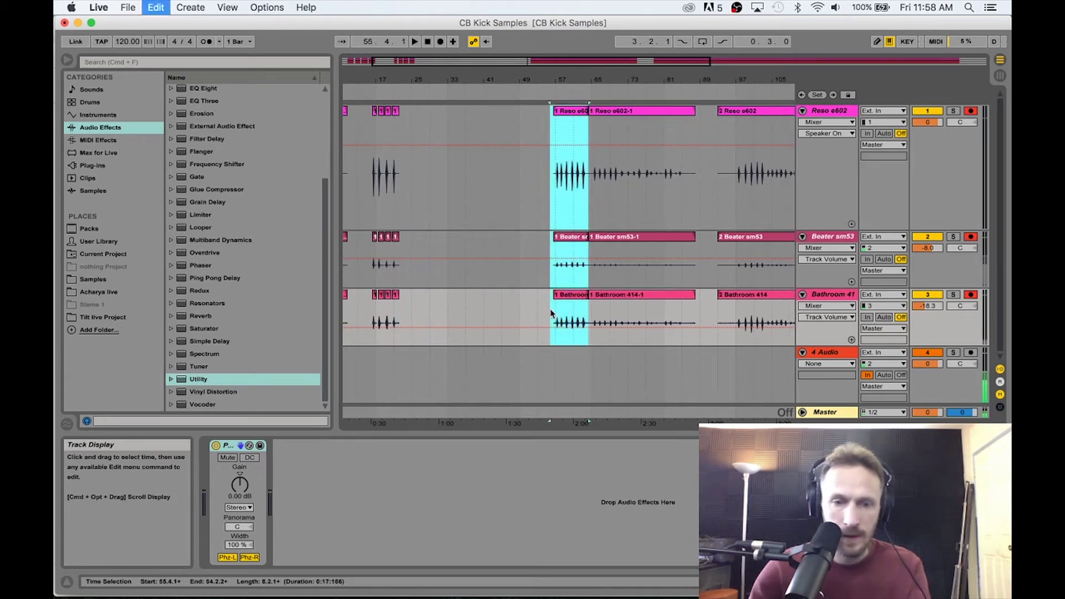
left_click_drag(569, 114, 460, 115)
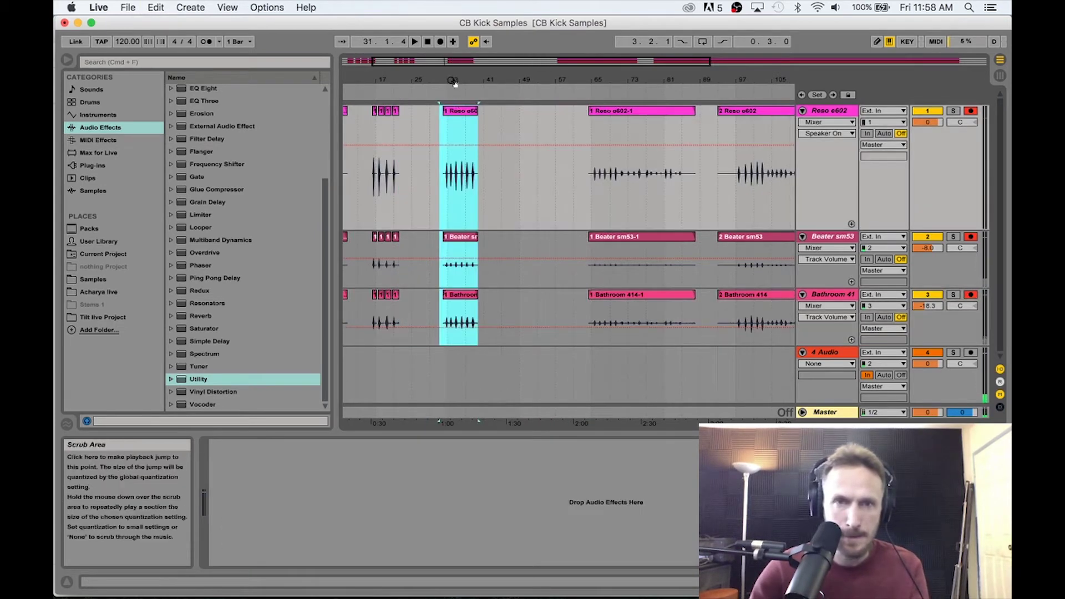
- Split the first hit off the six-hit section and move its selection to 27.2.2 on all three kick tracks
double_click(499, 79)
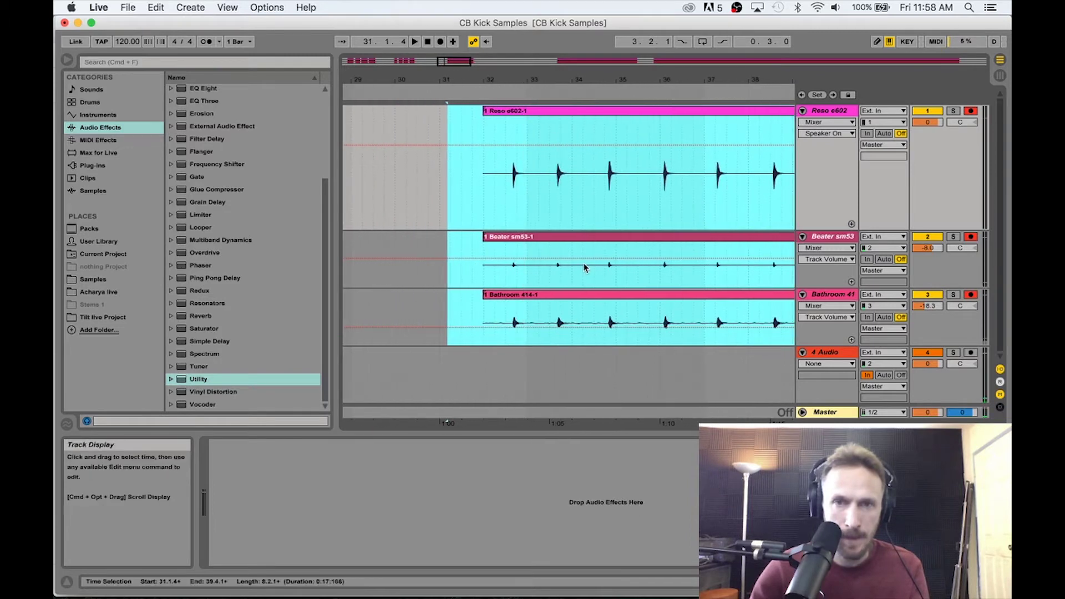
left_click_drag(660, 78, 367, 86)
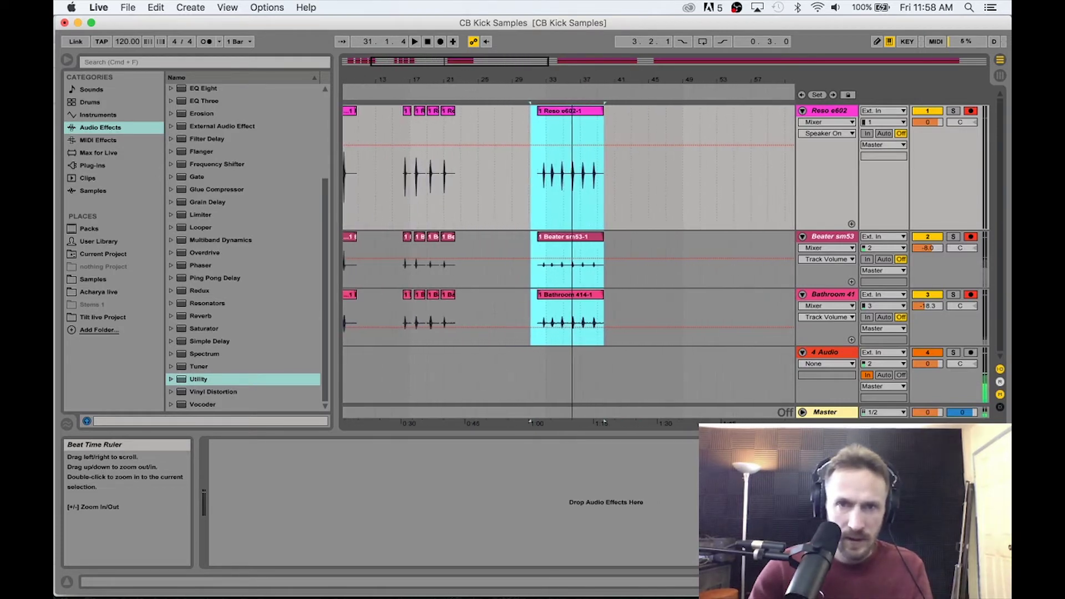
double_click(572, 80)
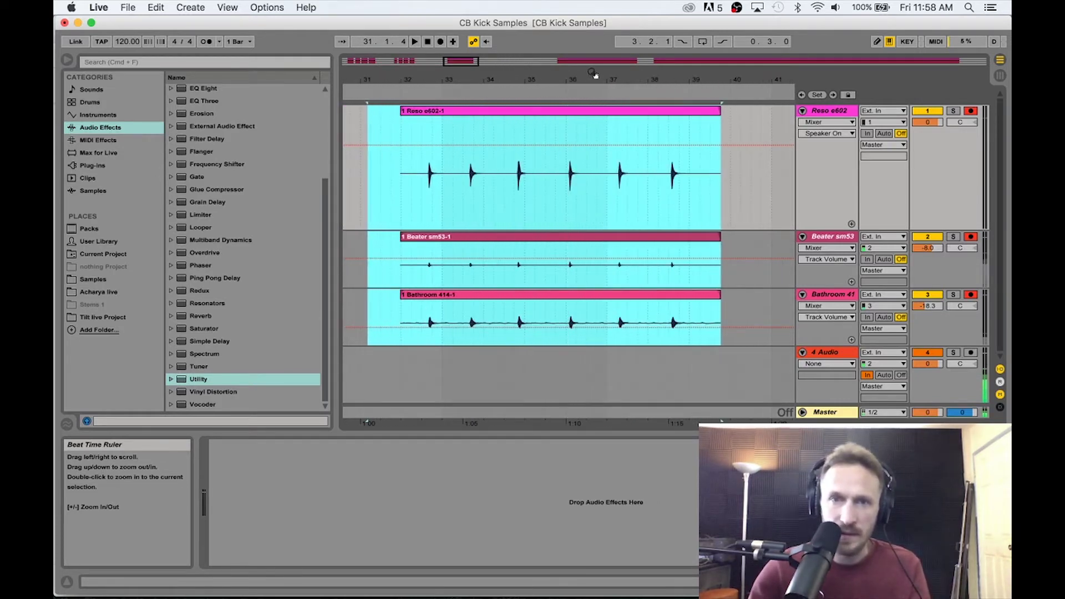
left_click_drag(591, 75, 590, 65)
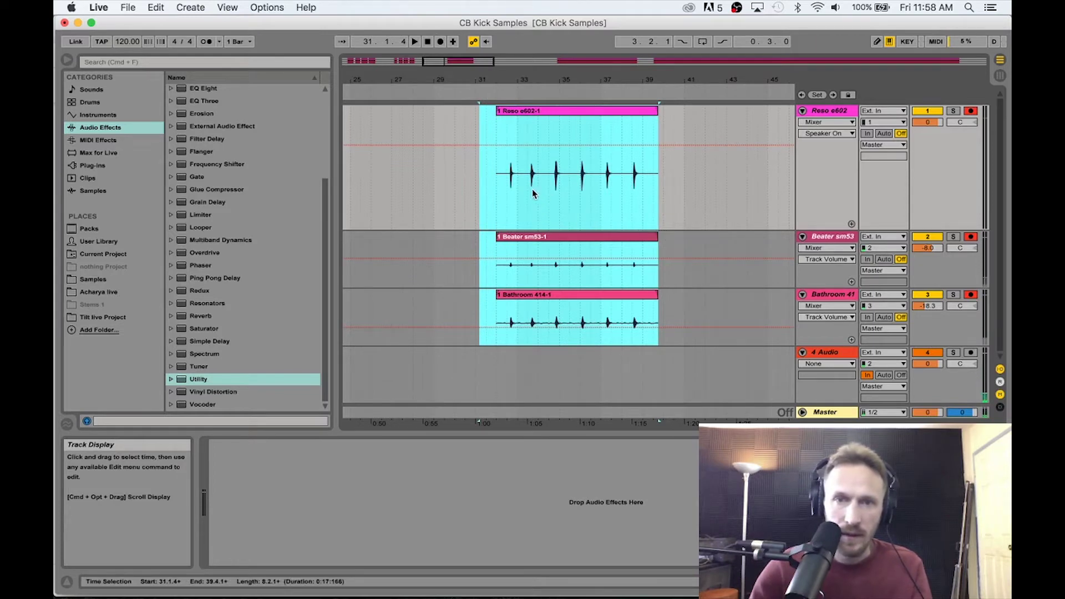
left_click_drag(524, 194, 488, 308)
key("super+e")
left_click_drag(507, 114, 418, 113)
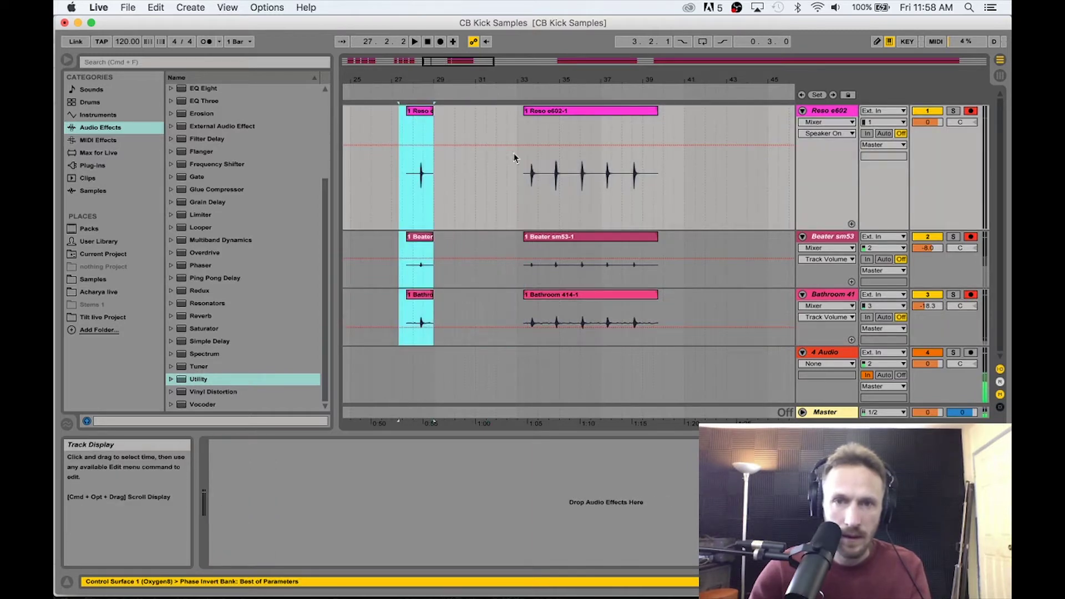
- Split off the section's second and last hits and move their selections to 29.2.3 and 31.1.4 across the three kick tracks
left_click_drag(552, 190, 518, 320)
key("super+v")
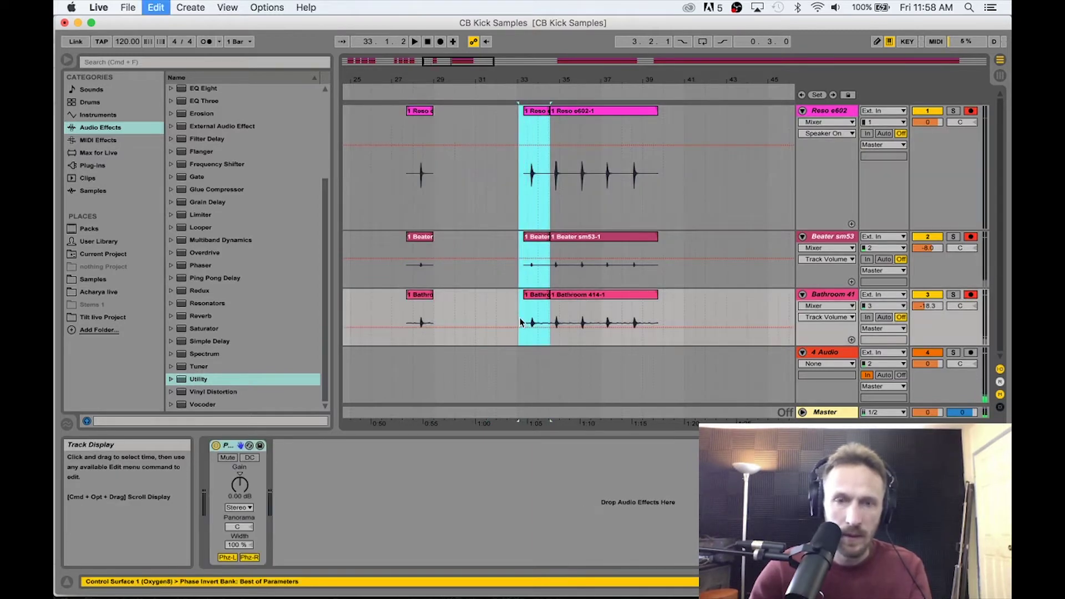
left_click_drag(530, 106, 459, 111)
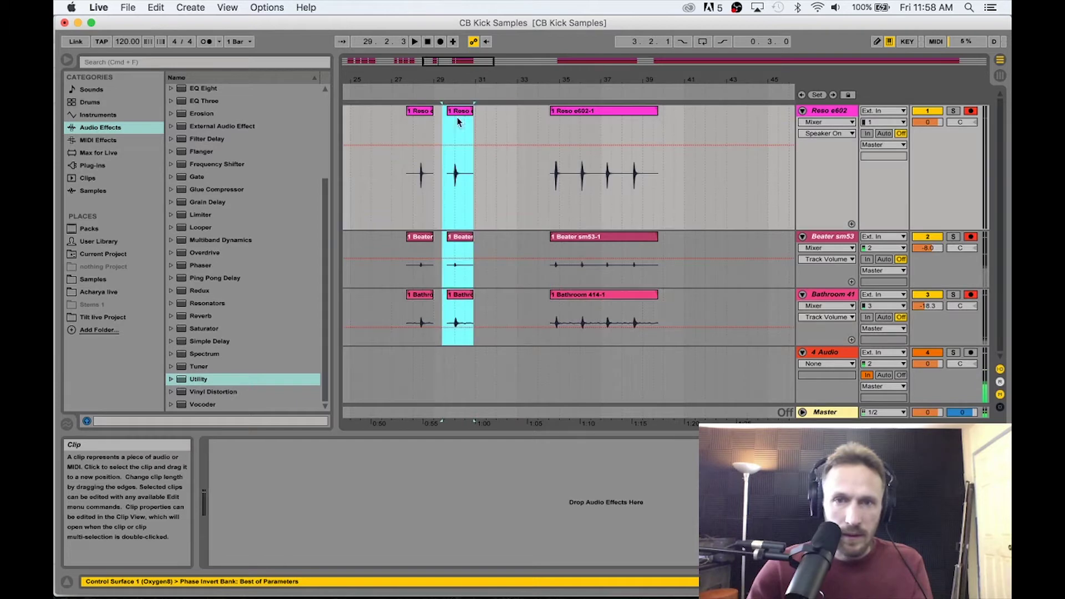
left_click_drag(674, 180, 628, 302)
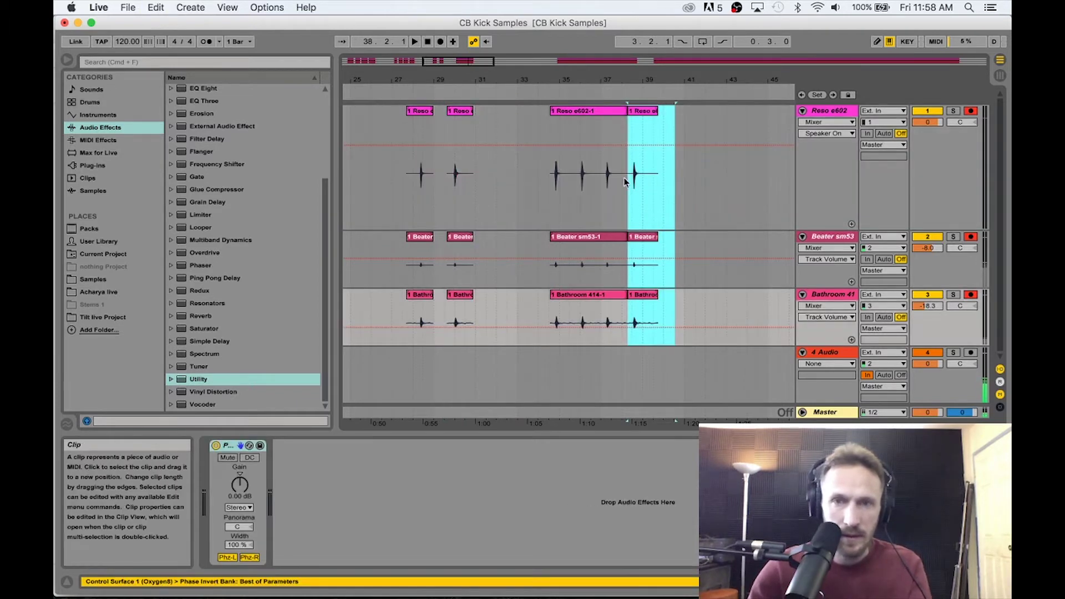
left_click_drag(642, 115, 494, 130)
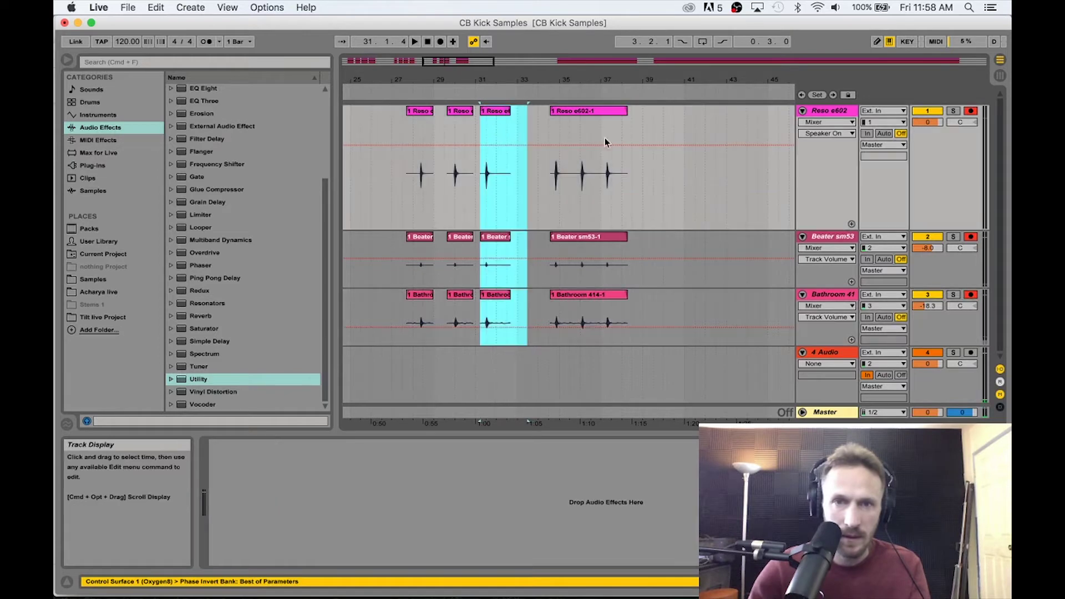
- Split off the hit near bar 37 and delete the two-hit section before it, from 34.3.2, on all three tracks
left_click_drag(651, 196, 601, 309)
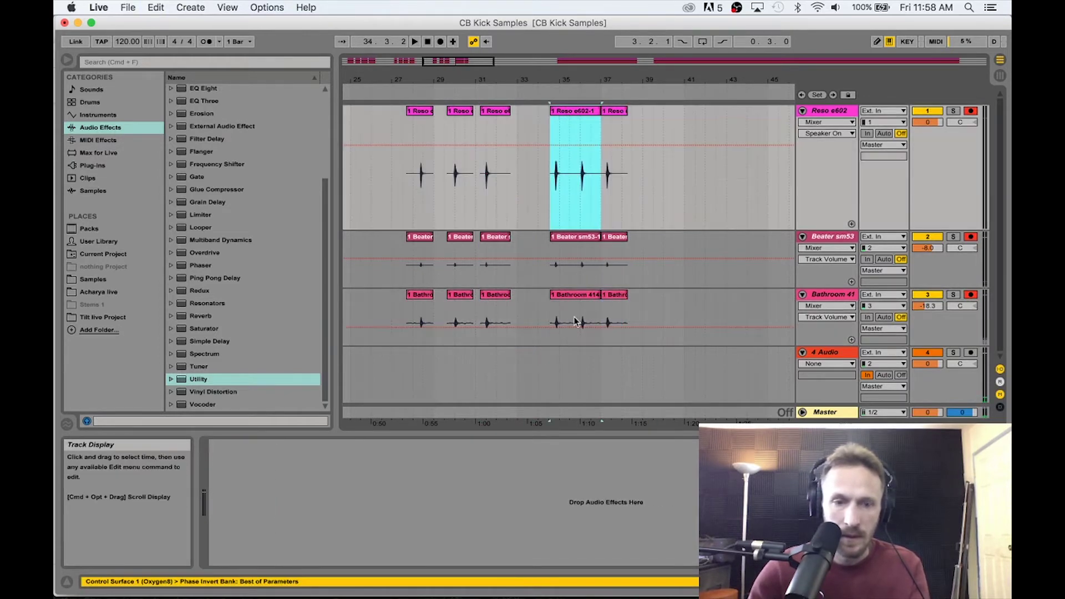
left_click(574, 298)
key("Delete")
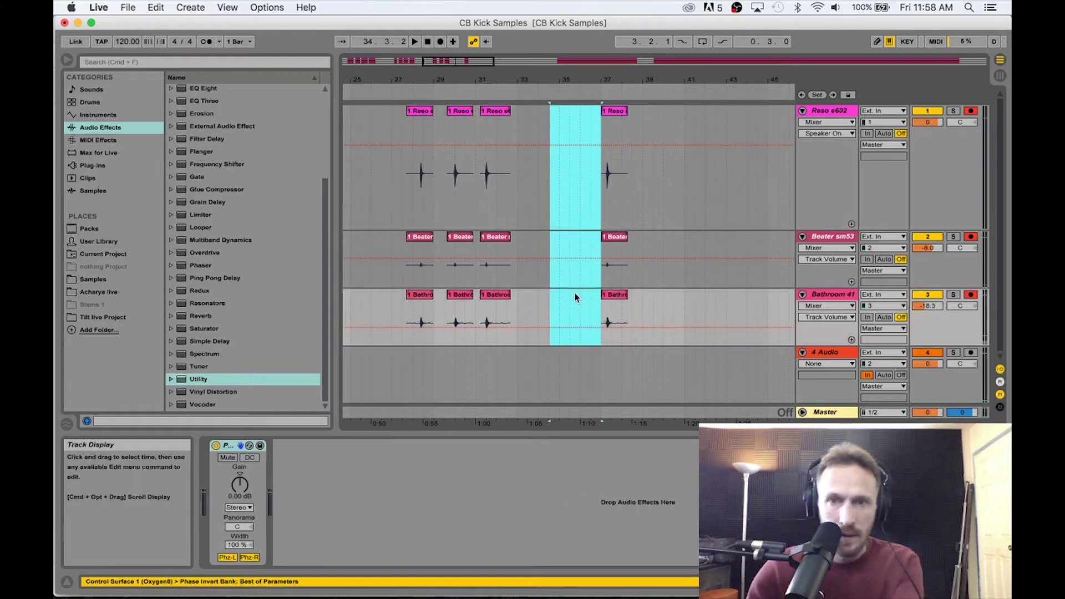
- Move the remaining bar 37 hit to about bar 33, behind the third sorted hit, on all three kick tracks
left_click(613, 291)
left_click(612, 113, "shift")
left_click_drag(612, 113, 536, 123)
- Play back the four sorted hits between bars 27 and 34 one after another on the kick tracks
left_click(418, 114)
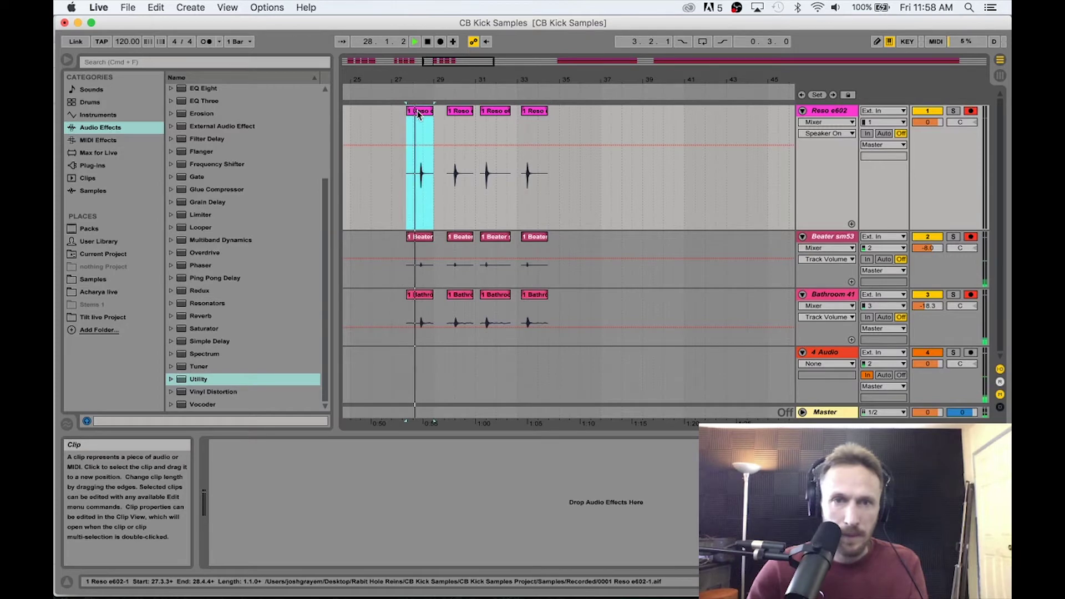
left_click(456, 113)
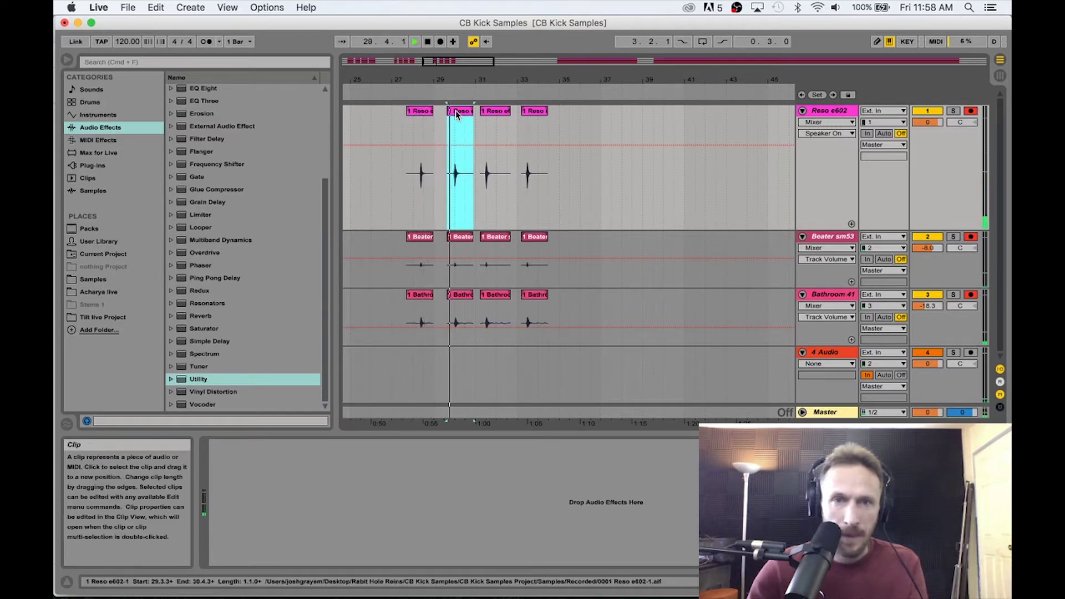
left_click(496, 113)
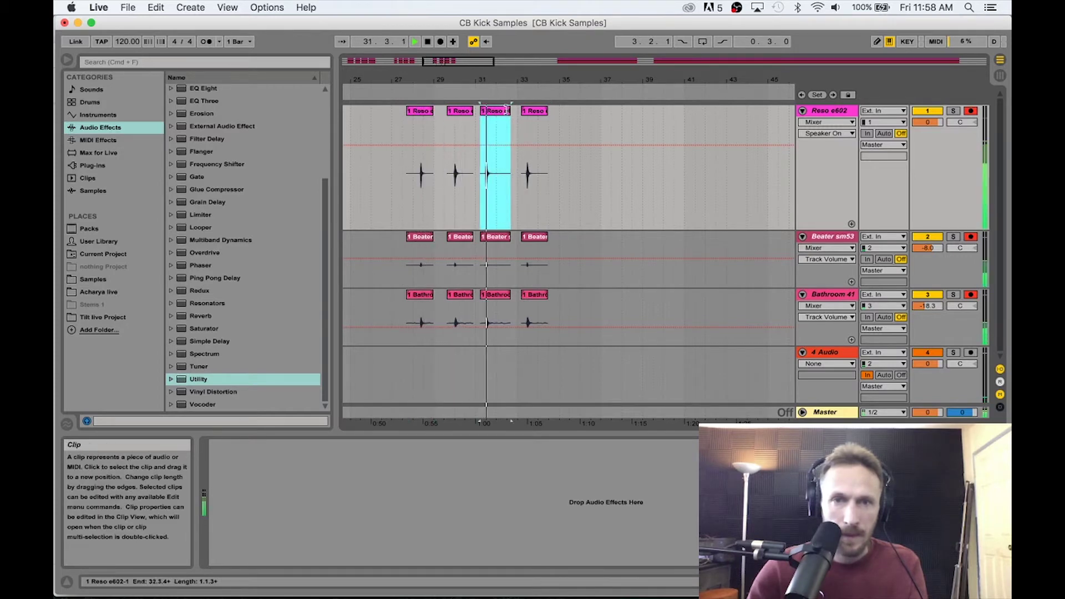
left_click(531, 113)
key("space")
- Move the first take's remaining section to 40.4.2, behind the third sorted group, on all three kick tracks
left_click_drag(703, 82, 351, 91)
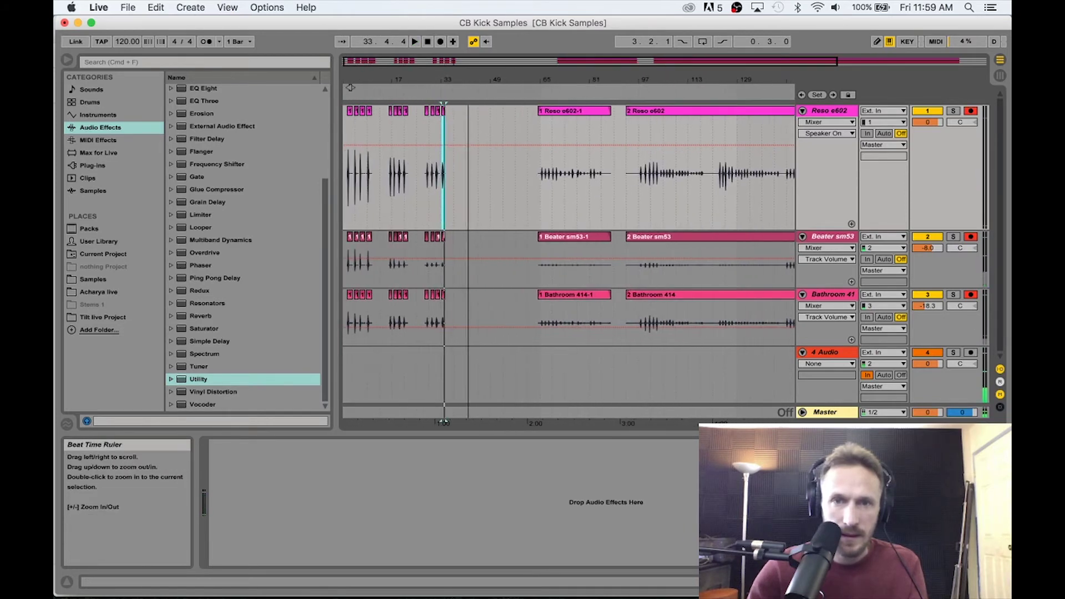
left_click(561, 111)
left_click(574, 294, "shift")
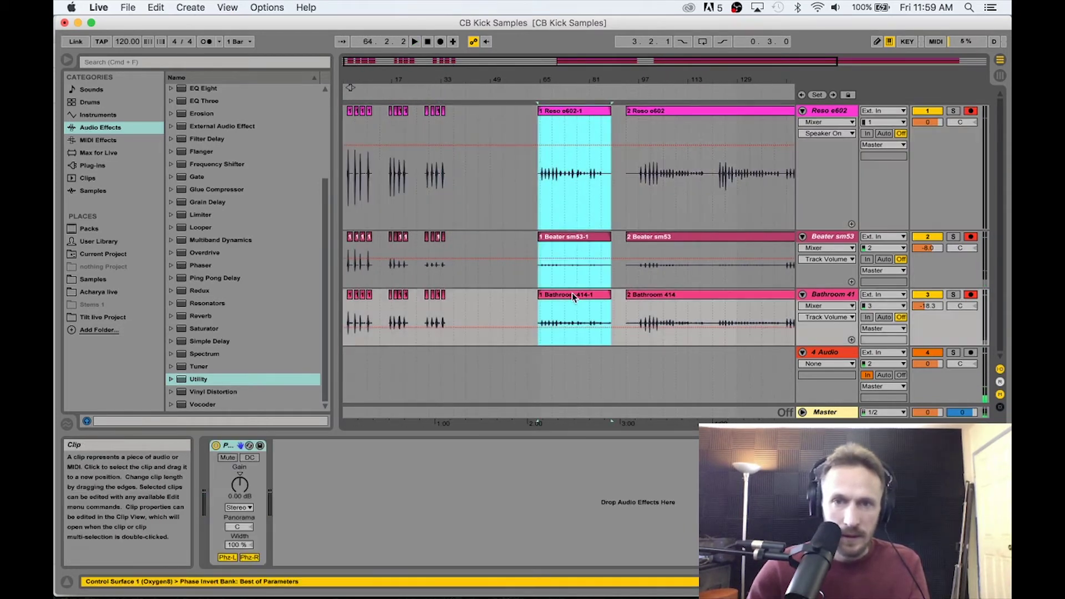
left_click_drag(567, 113, 493, 118)
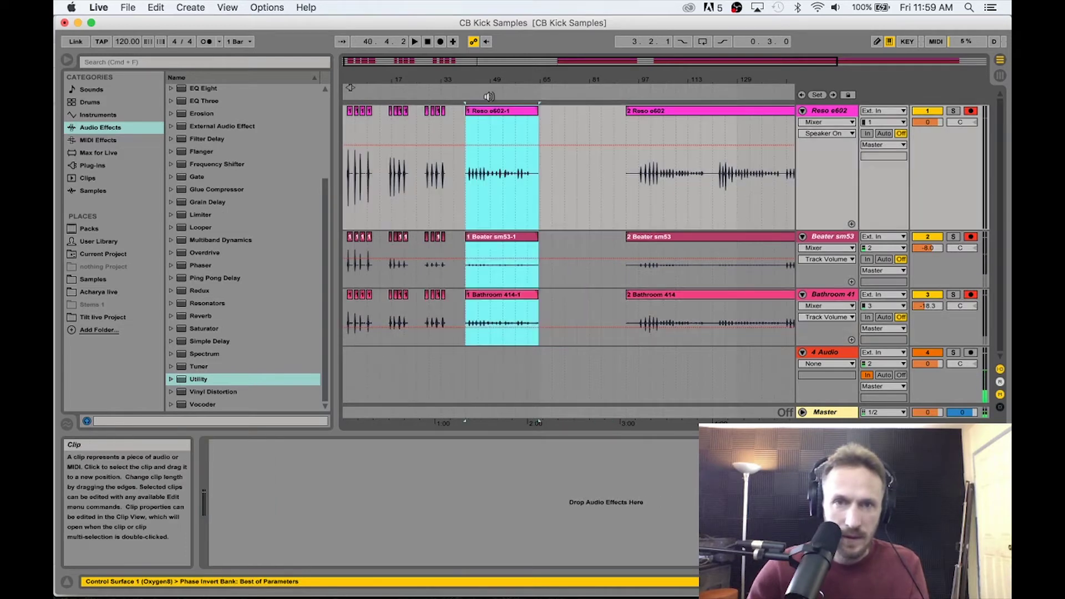
- Listen to the hits in the section at bar 41, comparing the louder opening hits with the quieter ones behind them
left_click_drag(462, 84, 462, 111)
left_click_drag(573, 88, 517, 80)
left_click(525, 208)
key("space")
left_click(497, 206)
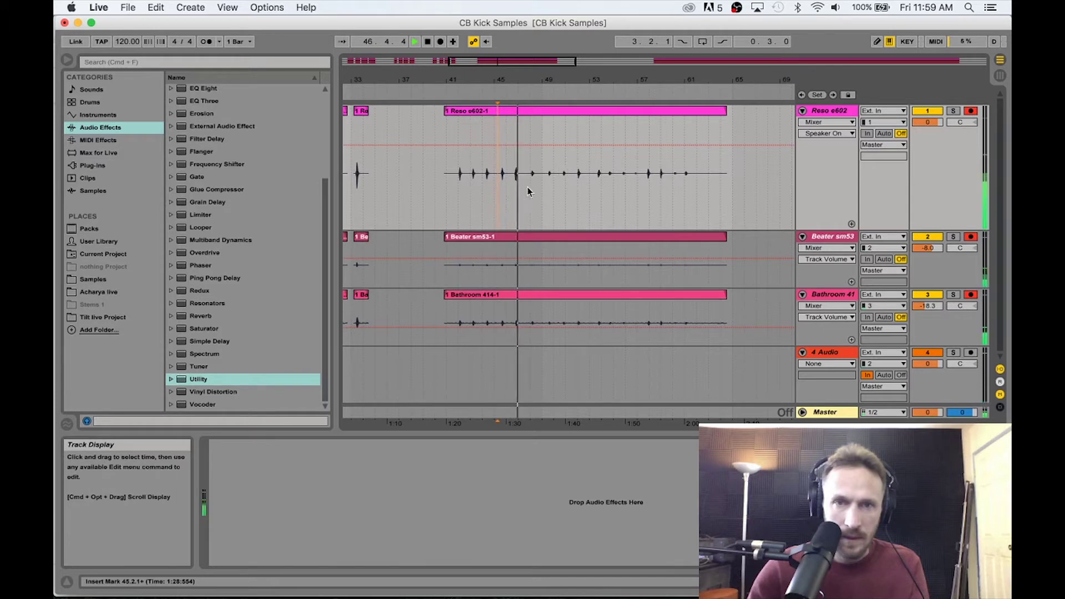
left_click(549, 191)
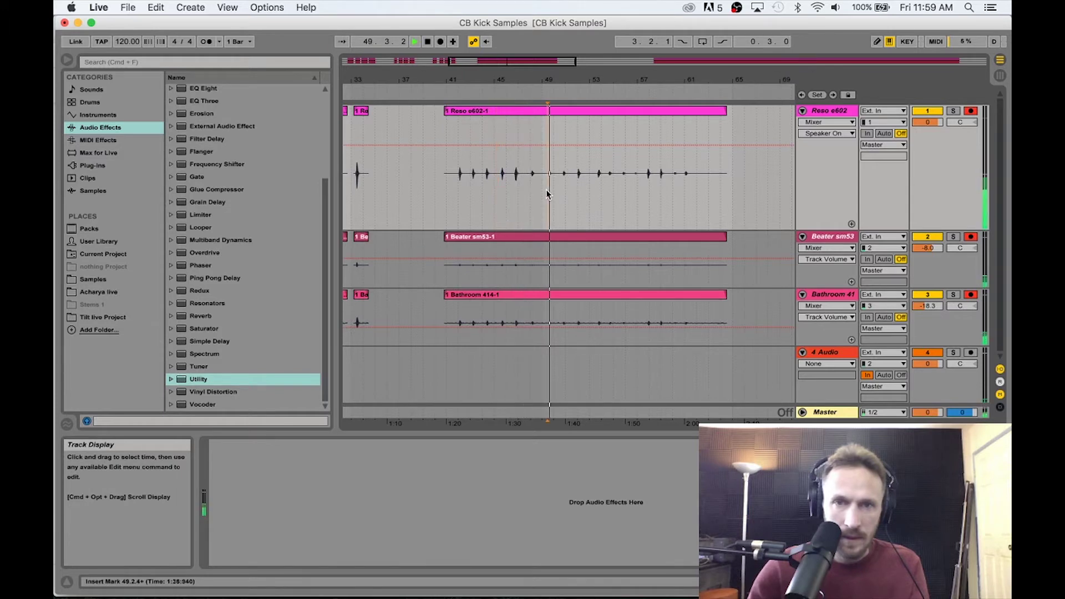
left_click(558, 189)
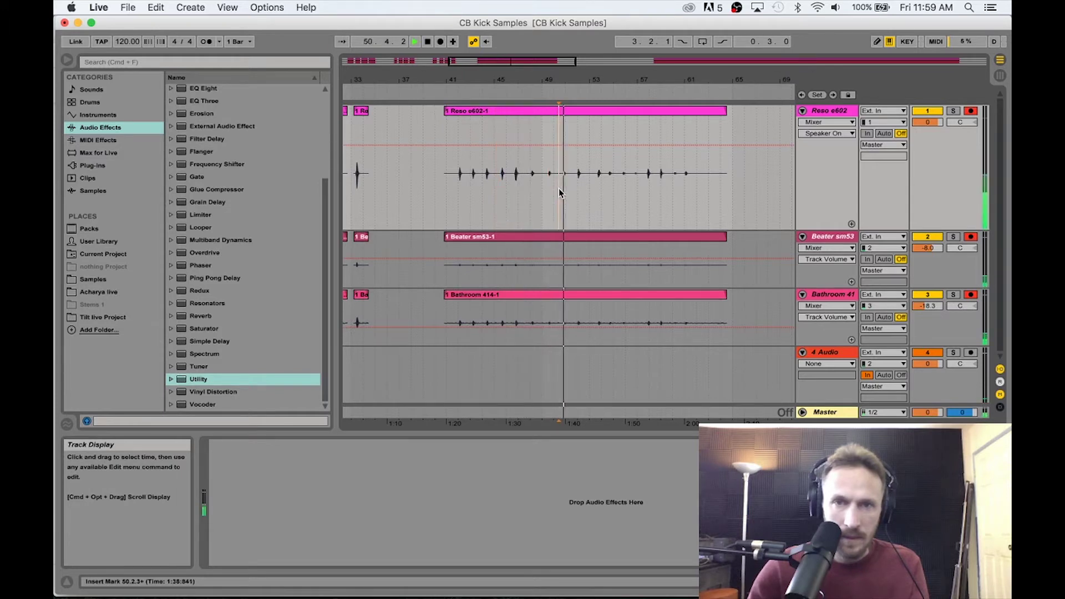
left_click(598, 186)
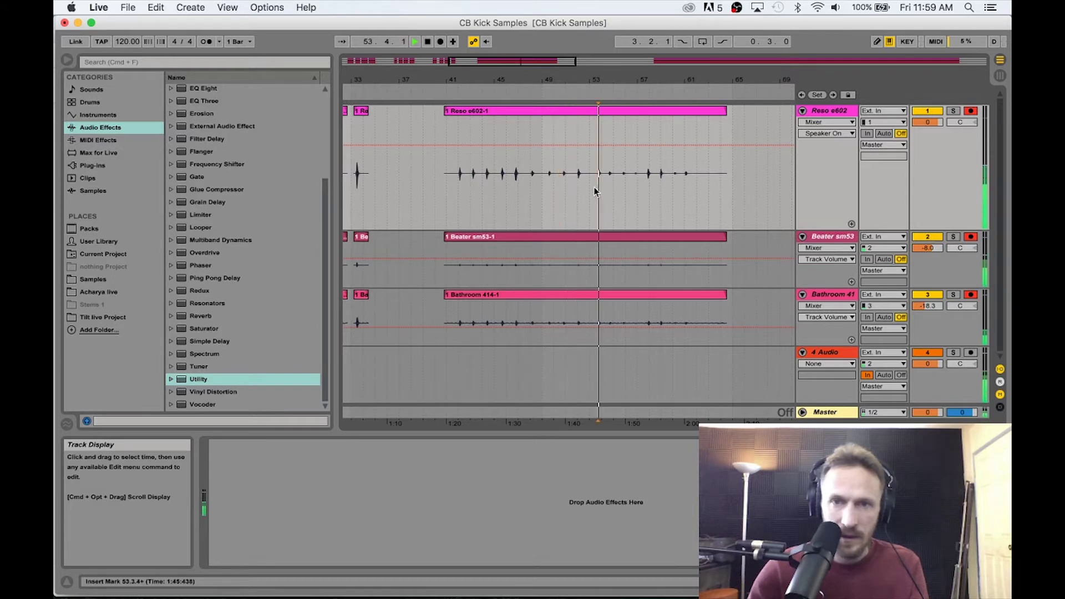
left_click(576, 190)
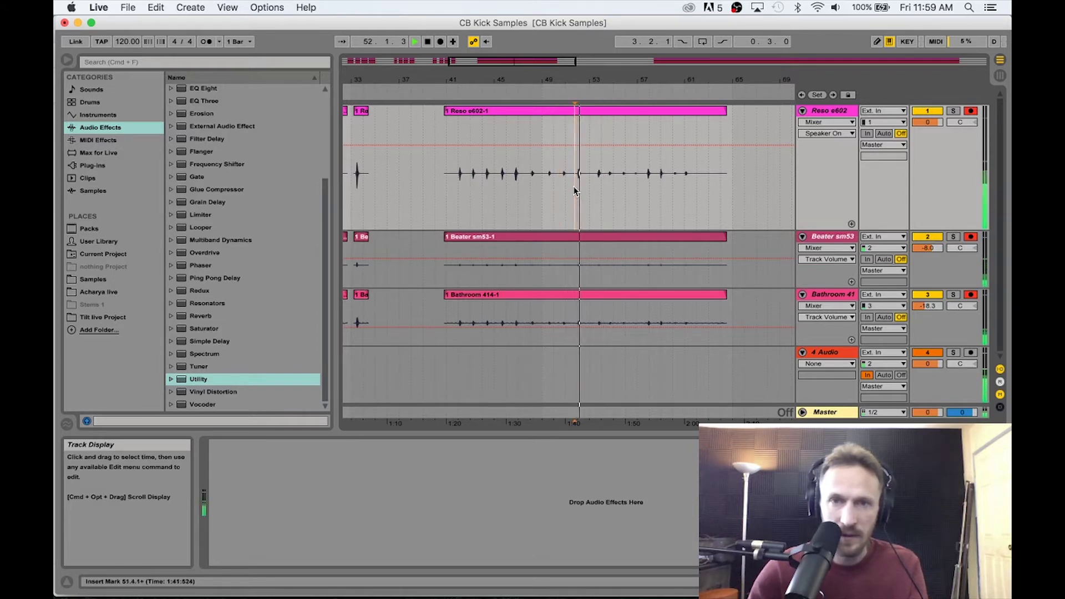
left_click(456, 194)
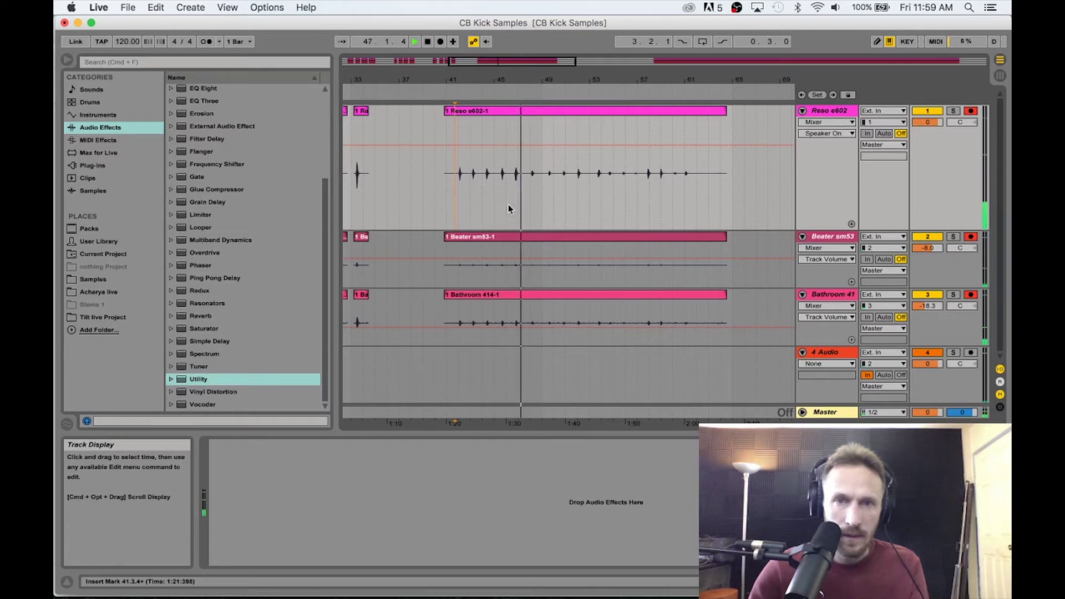
key("space")
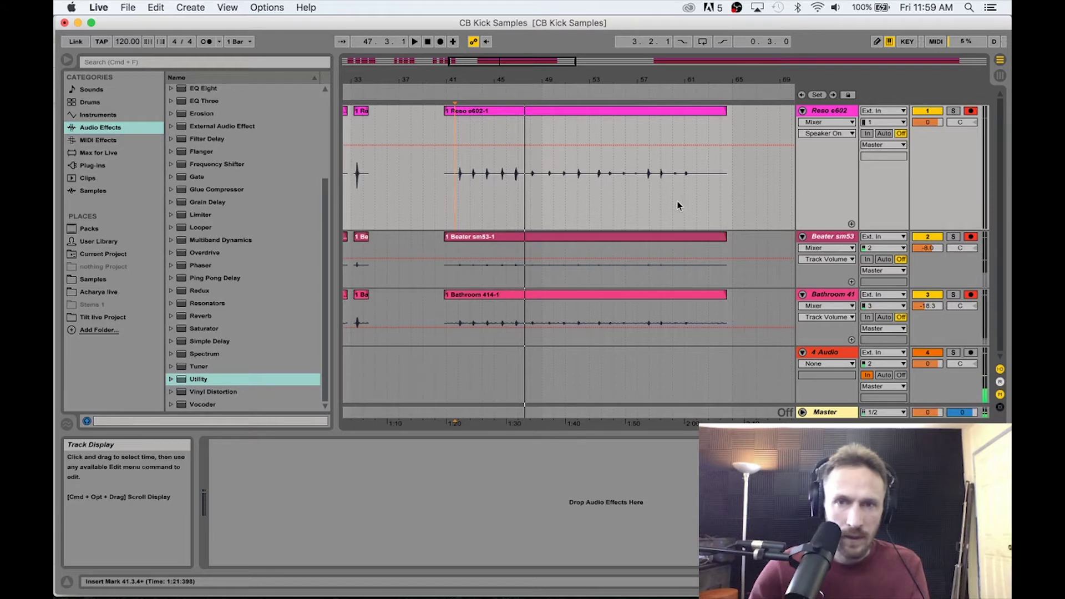
- Delete the section from 47.3.2 onward and the second of its five opening hits, from 42.4.3, on the kick tracks
left_click(748, 197)
left_click_drag(746, 201, 524, 358)
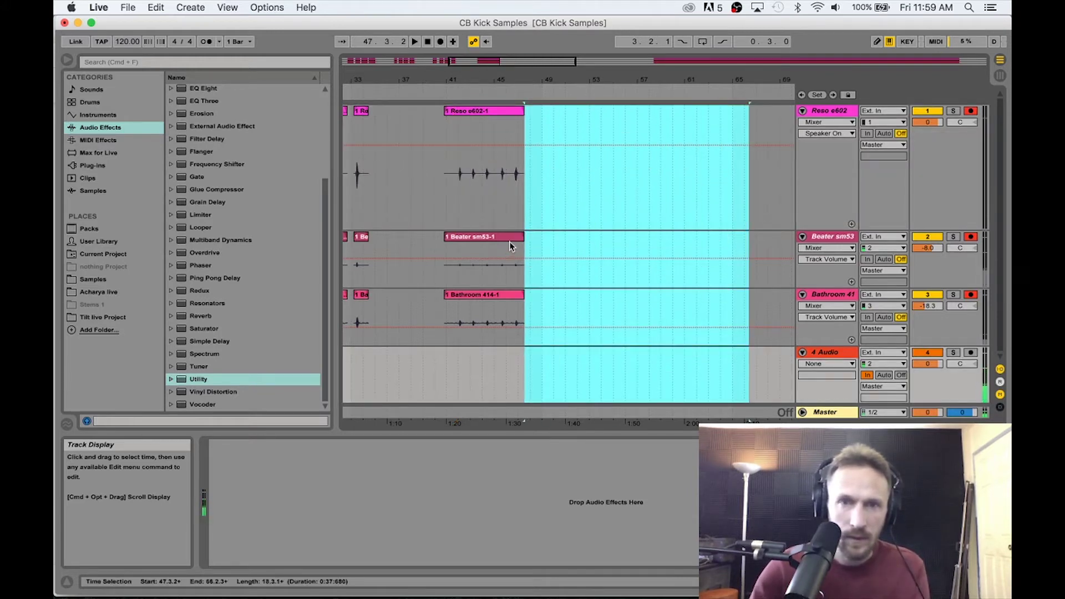
left_click_drag(488, 79, 491, 161)
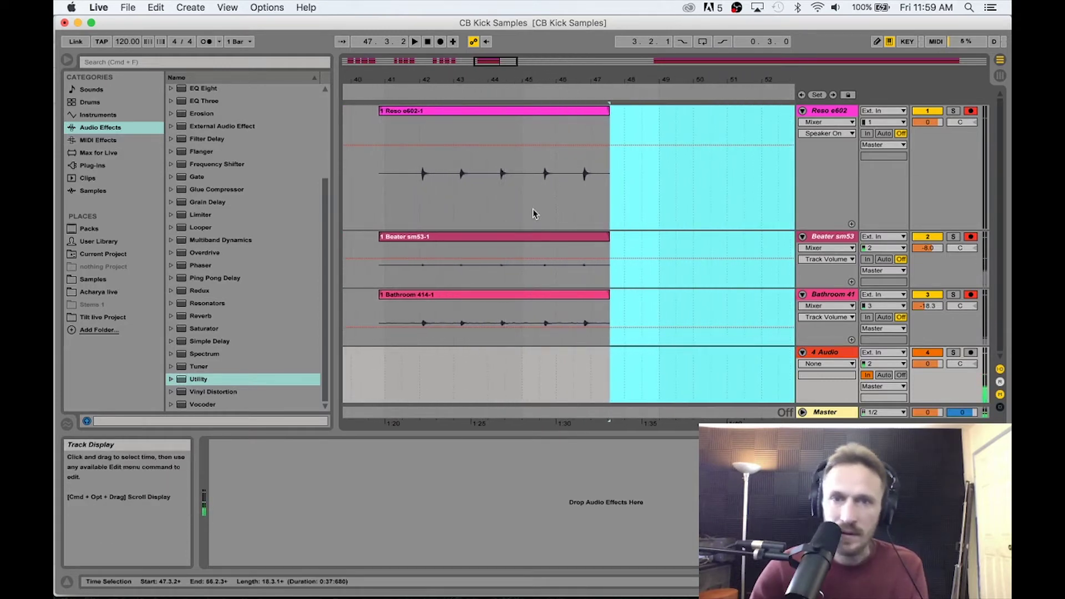
left_click_drag(489, 200, 450, 309)
key("super+e")
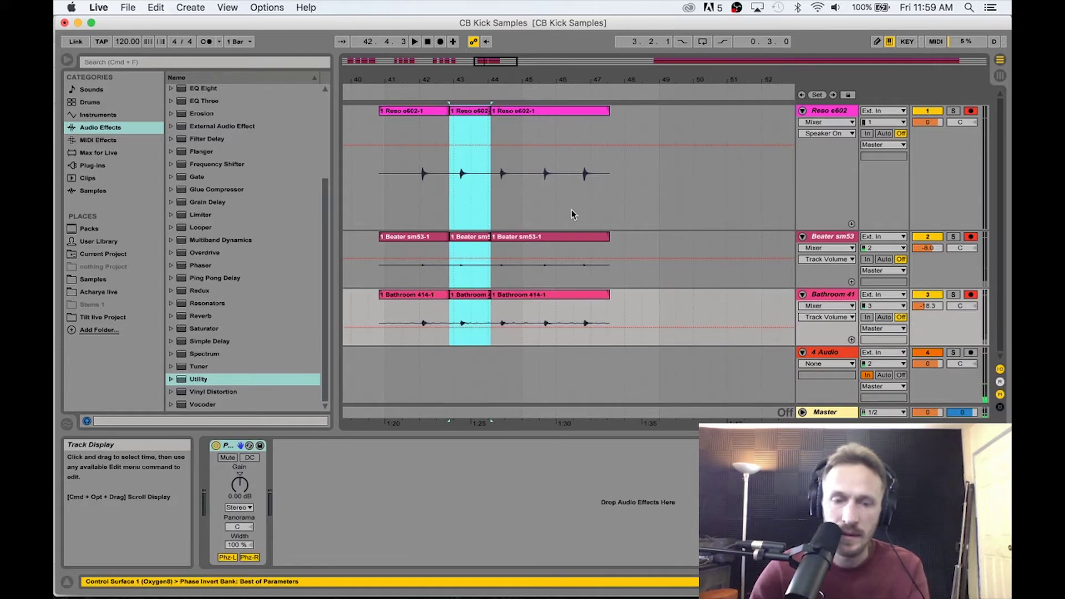
key("Delete")
- Split the last three hits apart, and move the group's second hit to 43.1.3 and third hit to 45.1.1 on all three kick tracks
left_click_drag(572, 201, 540, 302)
key("super+e")
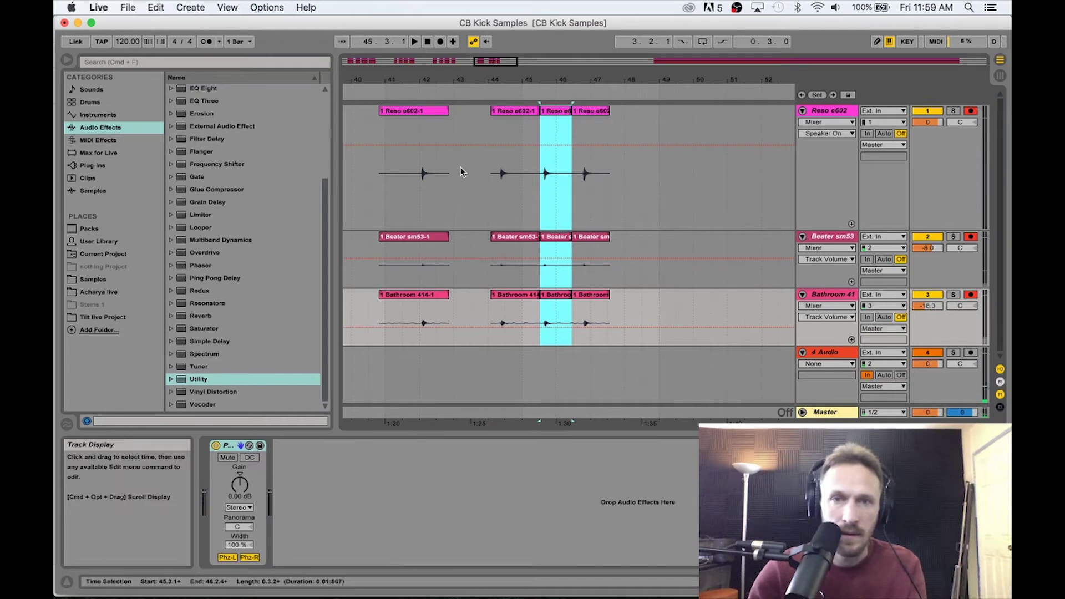
left_click(426, 113)
left_click(433, 295, "shift")
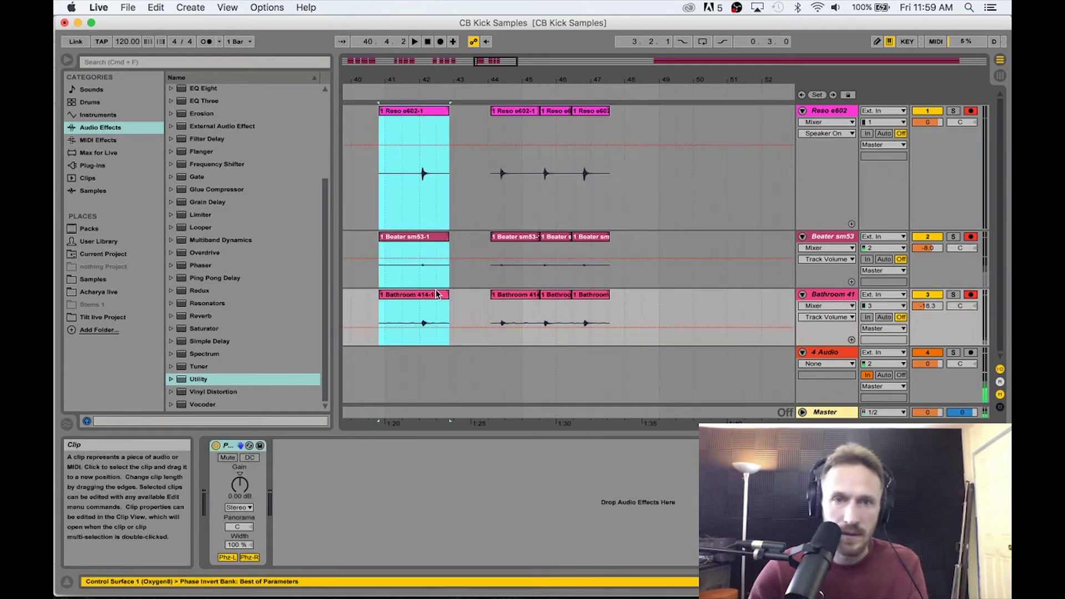
left_click(528, 294)
left_click(520, 114, "shift")
left_click_drag(521, 112, 489, 120)
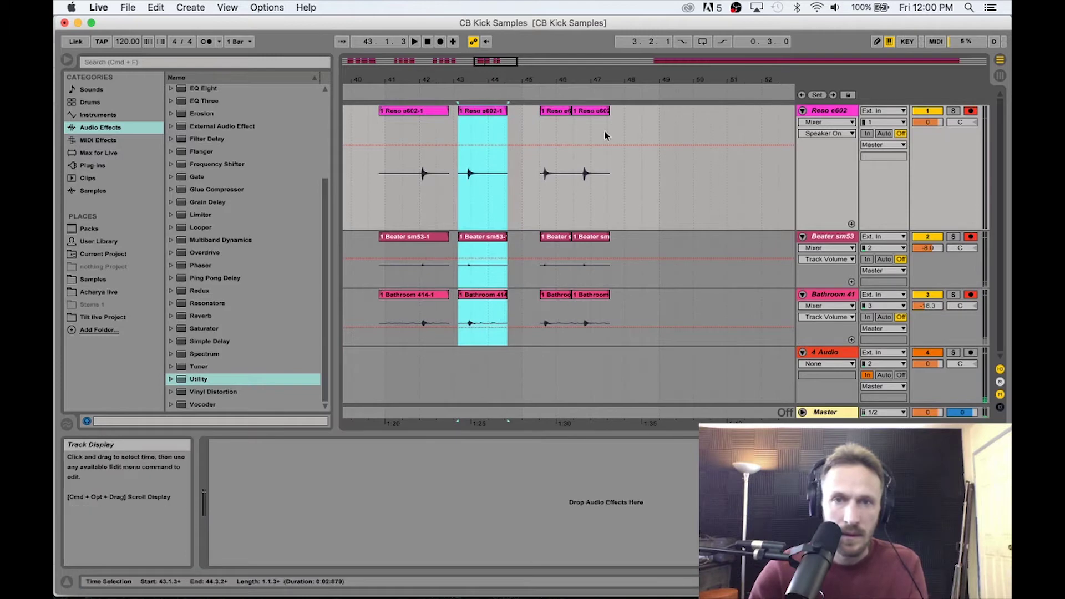
left_click(561, 114)
left_click(563, 337, "shift")
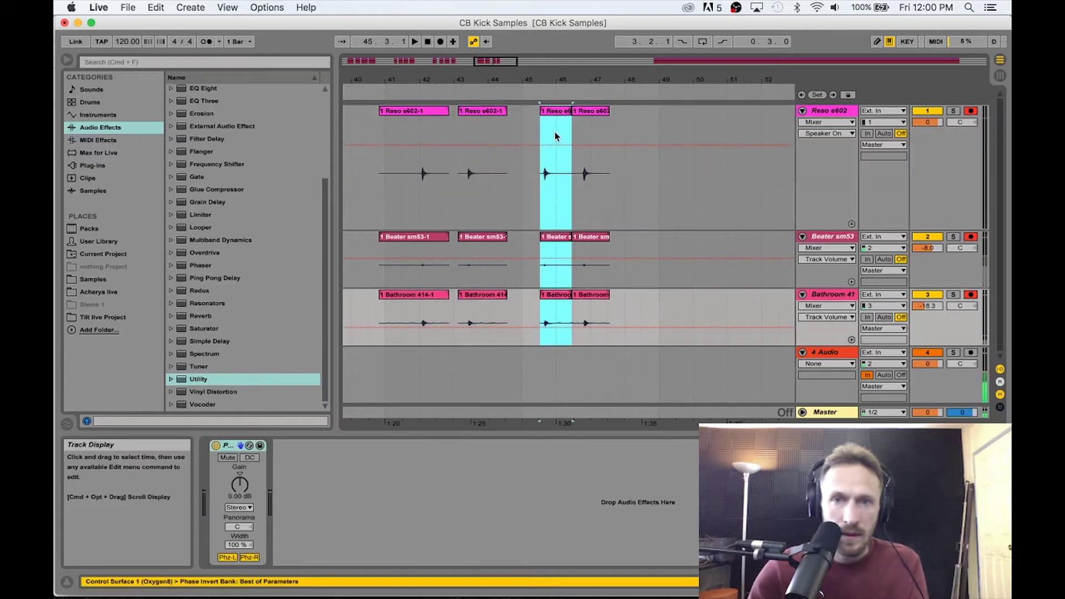
- Audition the second take's quiet ending and delete it from 166.1.3 onward on all three kick tracks
left_click_drag(671, 79, 348, 87)
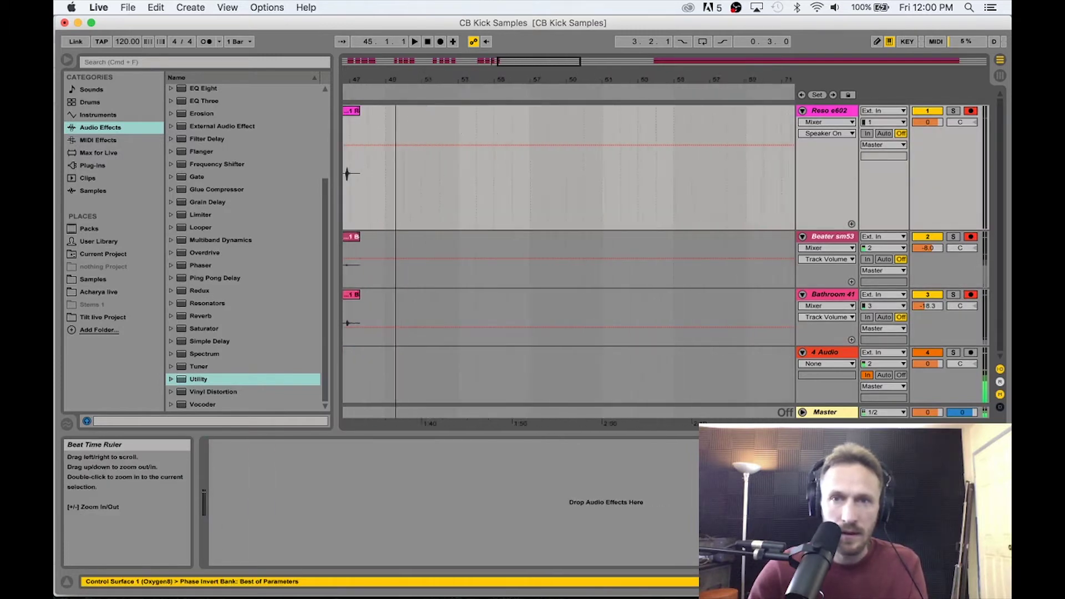
left_click_drag(458, 80, 403, 84)
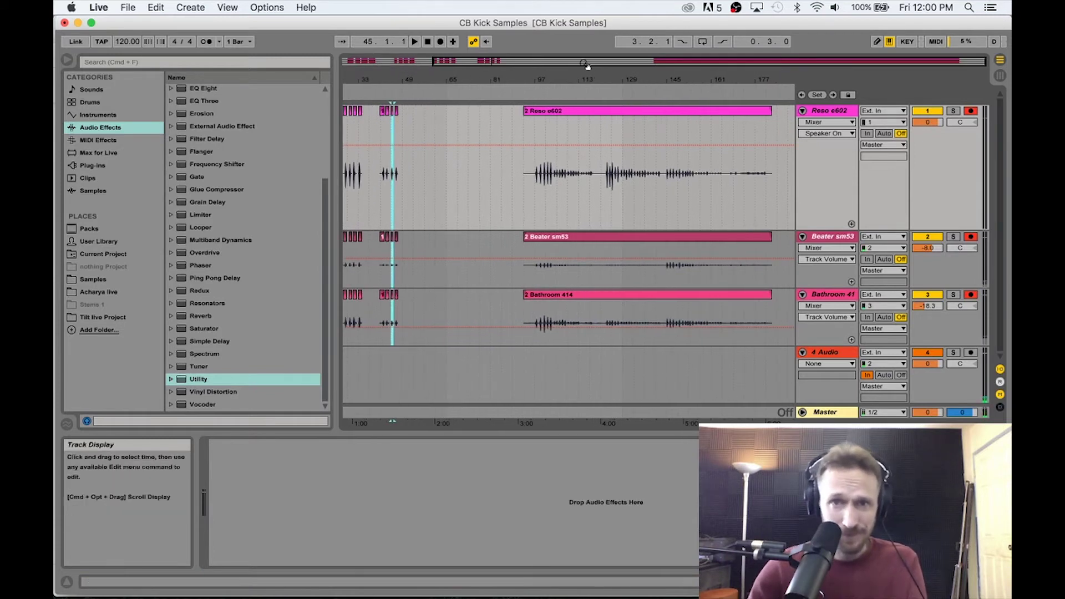
left_click_drag(571, 73, 502, 100)
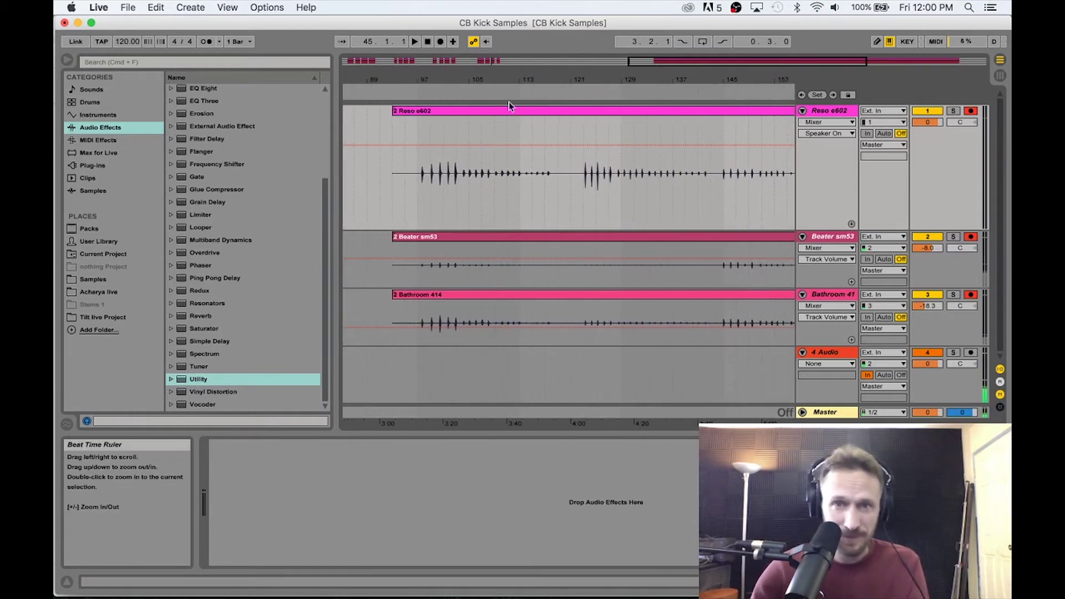
left_click_drag(630, 77, 531, 74)
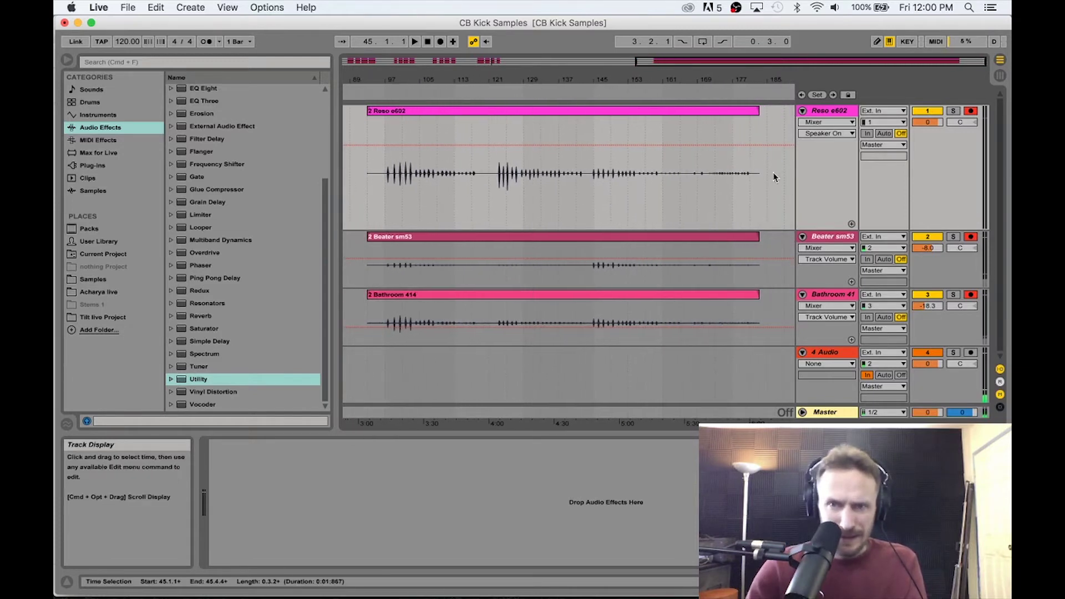
left_click(687, 200)
key("space")
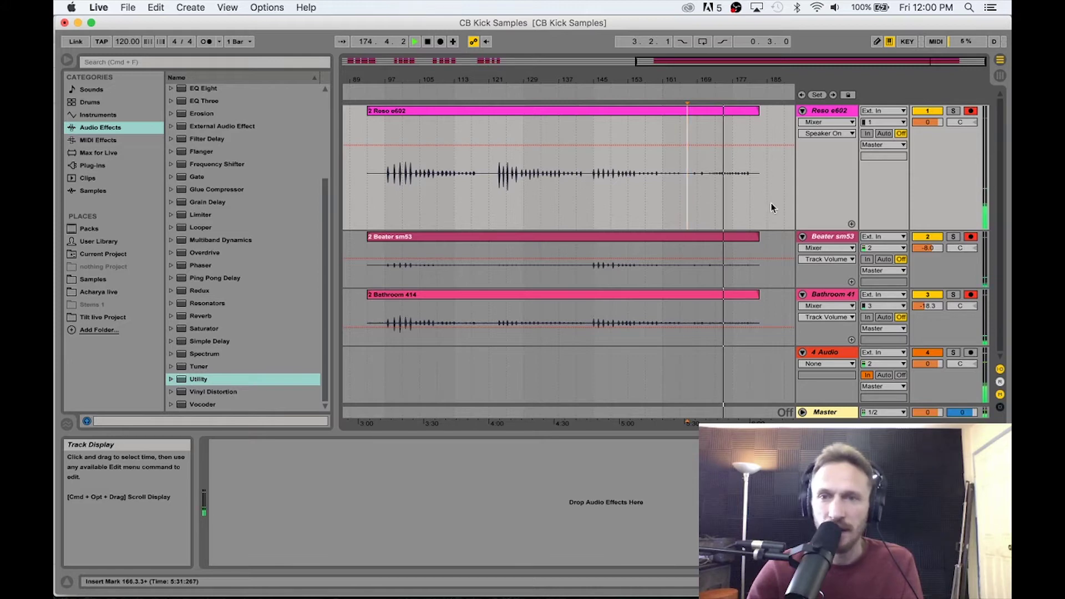
key("space")
left_click_drag(770, 196, 685, 315)
key("Delete")
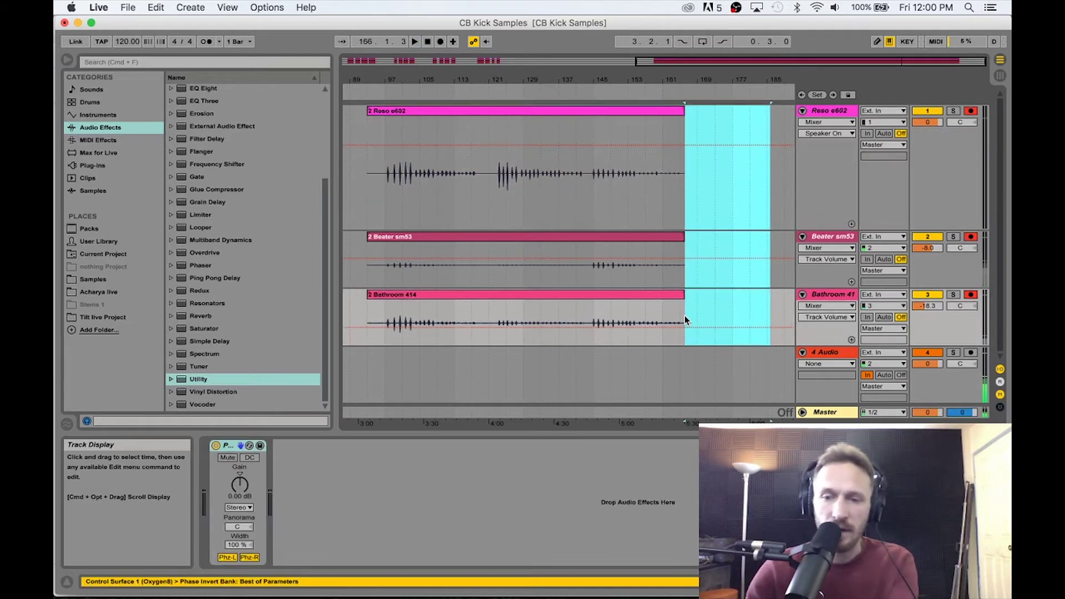
- Split the second take into its three hit sections and move the first section to about bar 58 on all three kick tracks
left_click_drag(586, 196, 494, 316)
key("super+e")
left_click_drag(439, 101, 584, 101)
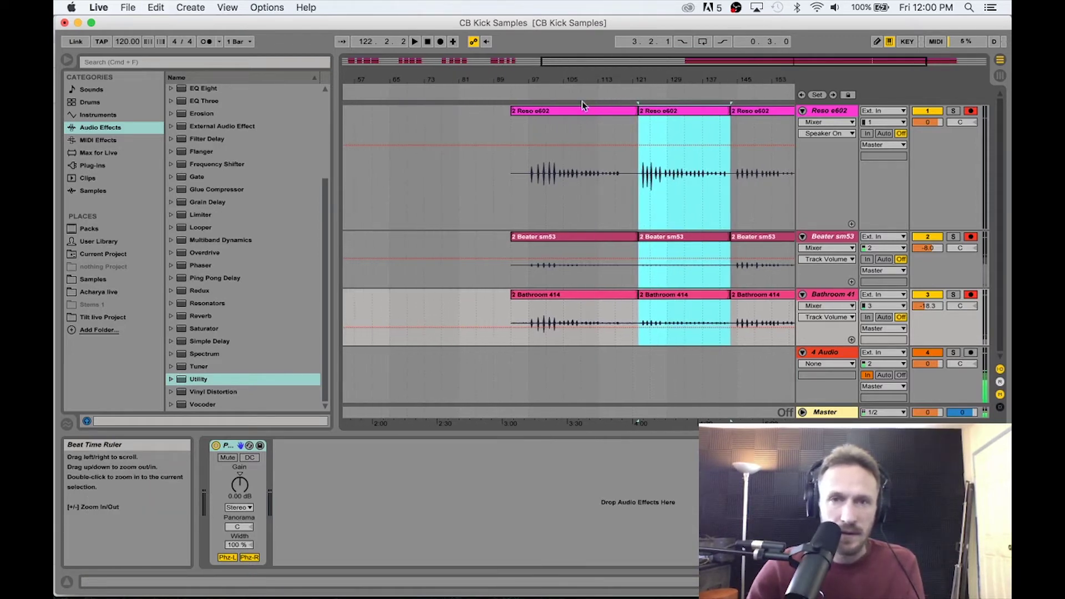
left_click(579, 111)
left_click(528, 194)
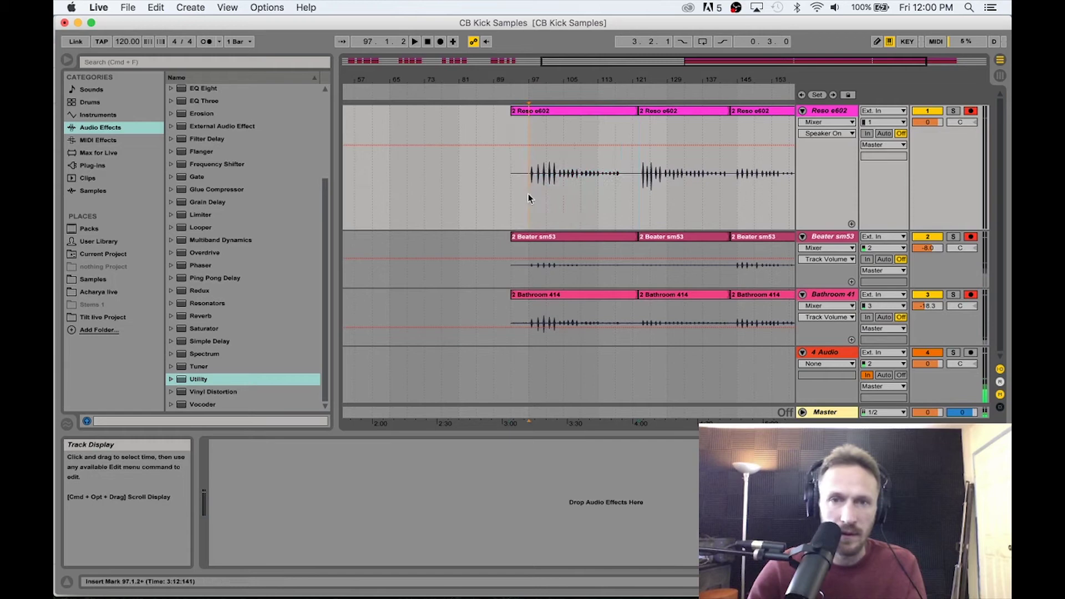
key("space")
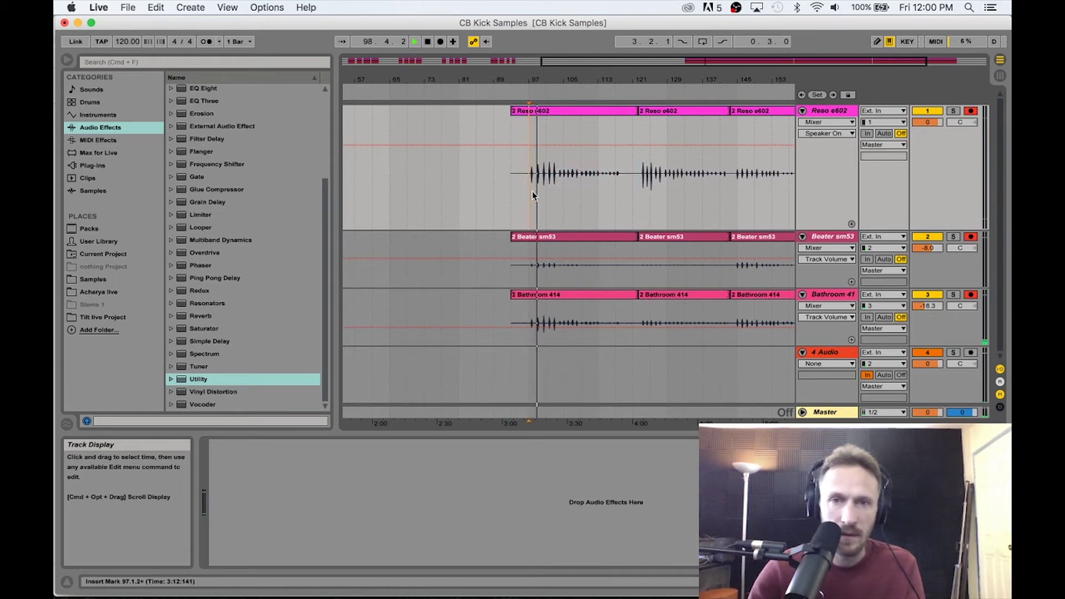
key("space")
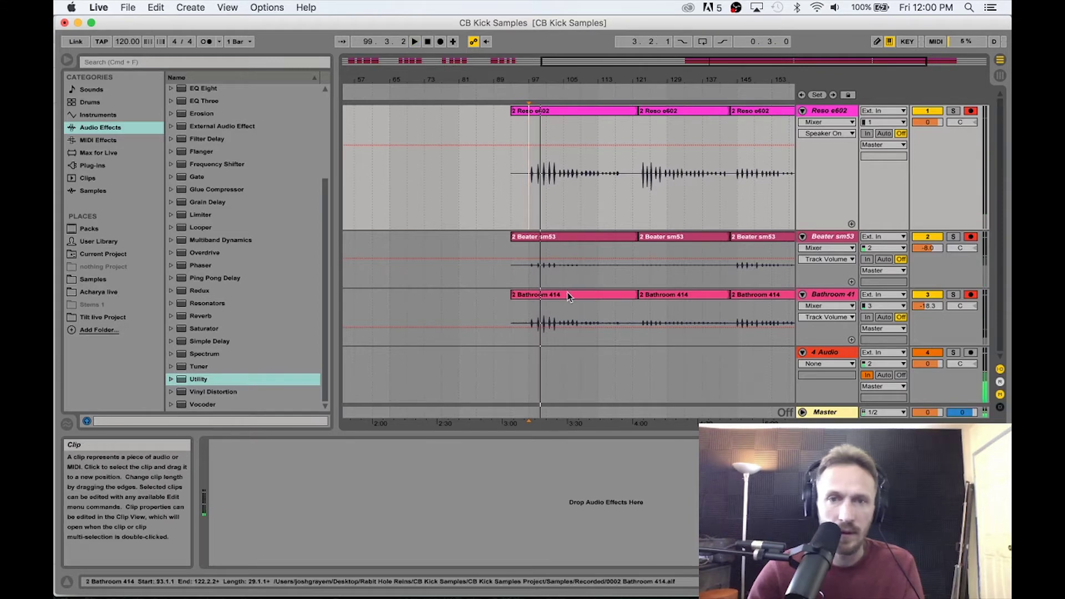
left_click(567, 295)
left_click(577, 118, "shift")
left_click_drag(577, 118, 430, 131)
- Add a locator named Reso Stick at 60.3.3, near the start of the moved section
mouse_move(543, 79)
left_mouse_down()
mouse_move(565, 56)
mouse_move(565, 67)
left_mouse_up()
right_click(488, 90)
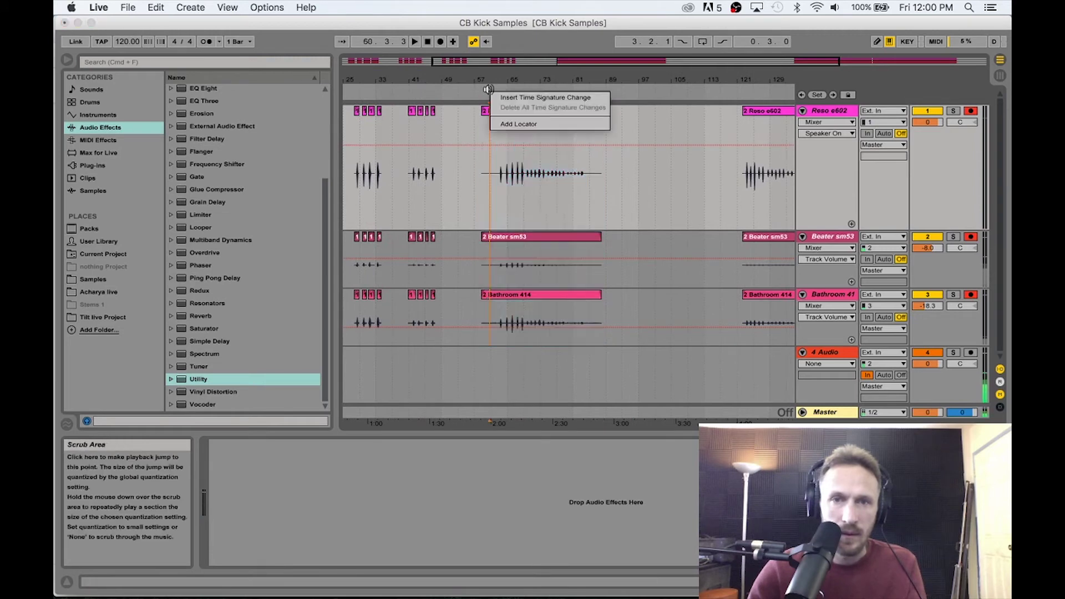
left_click(519, 124)
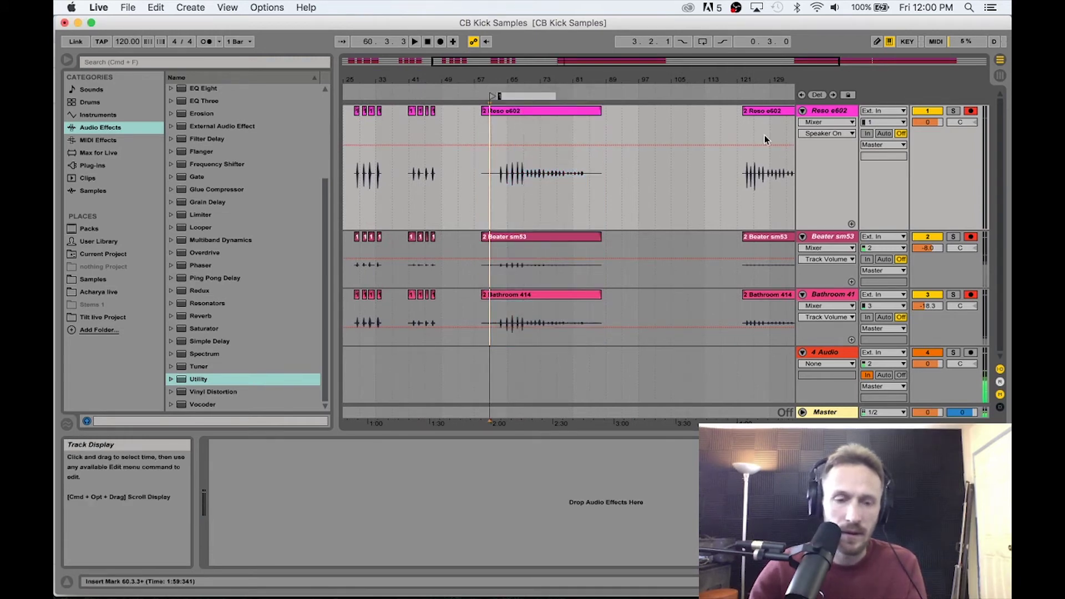
type("Reso")
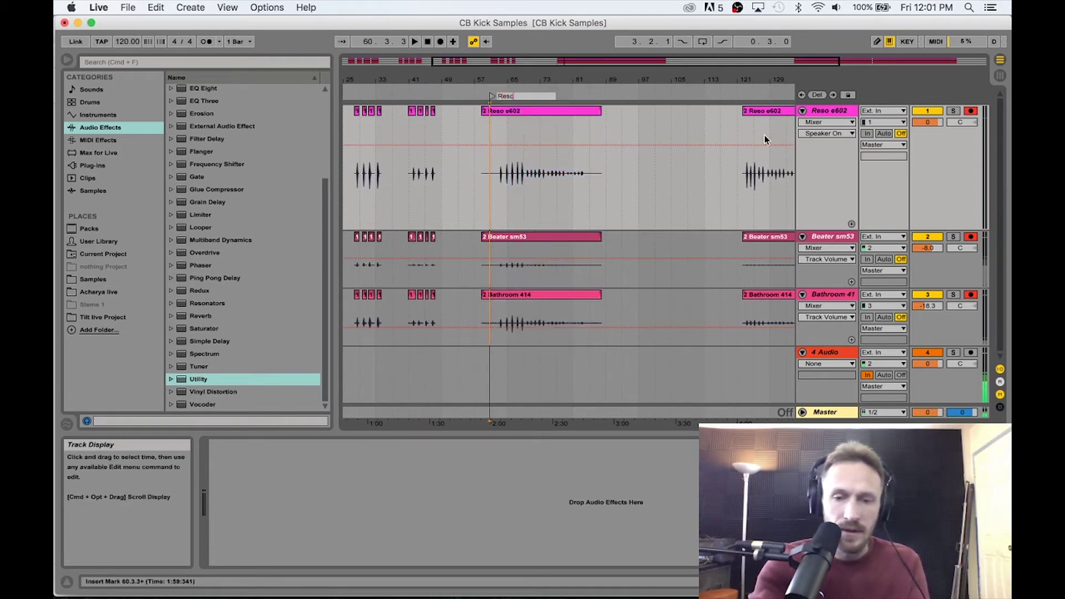
type(" Stick")
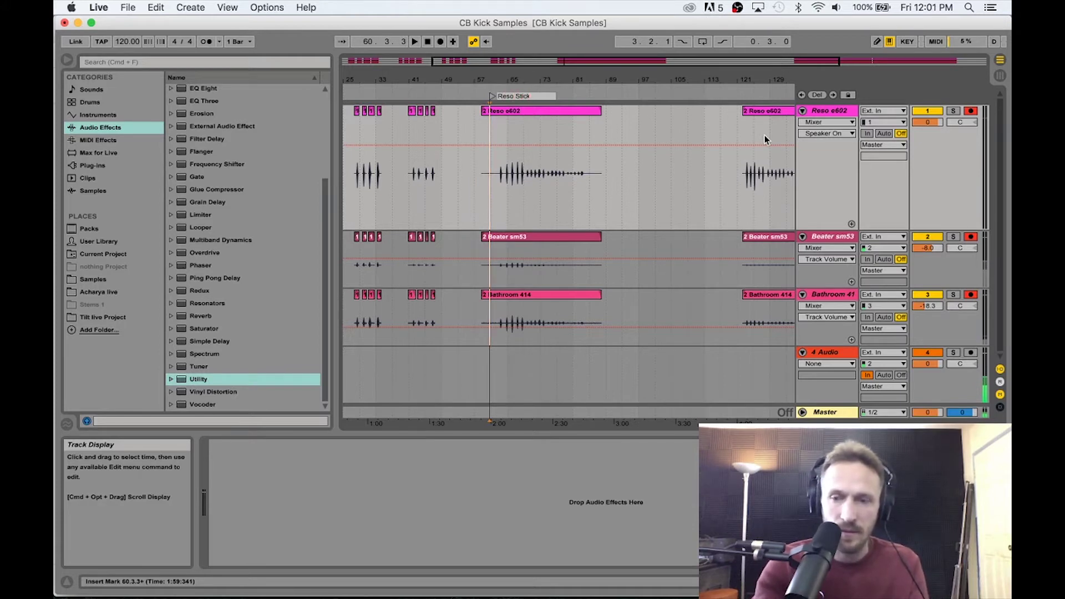
key("Return")
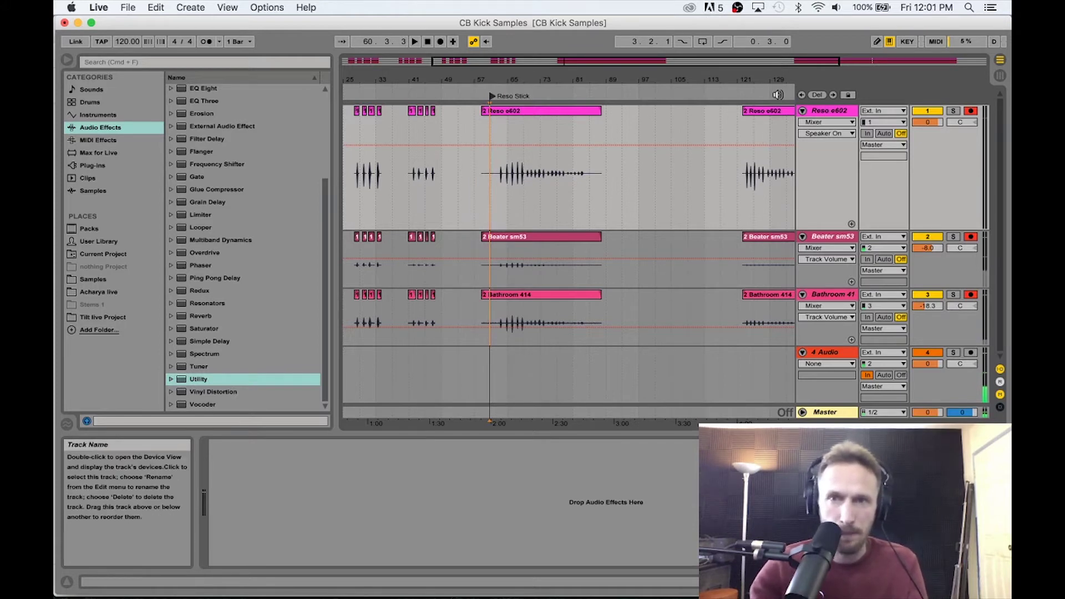
- Move the second take's middle section to about bar 103 on all three kick tracks and audition its start
left_click_drag(764, 79, 607, 79)
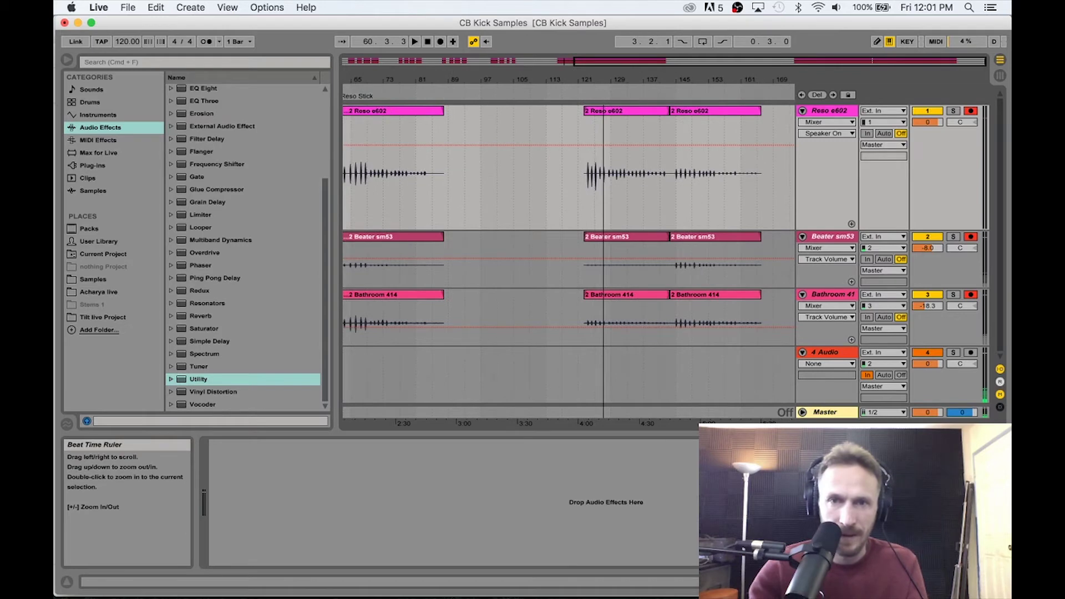
left_click(627, 111)
left_click(626, 296, "shift")
left_click_drag(627, 113, 549, 115)
key("space")
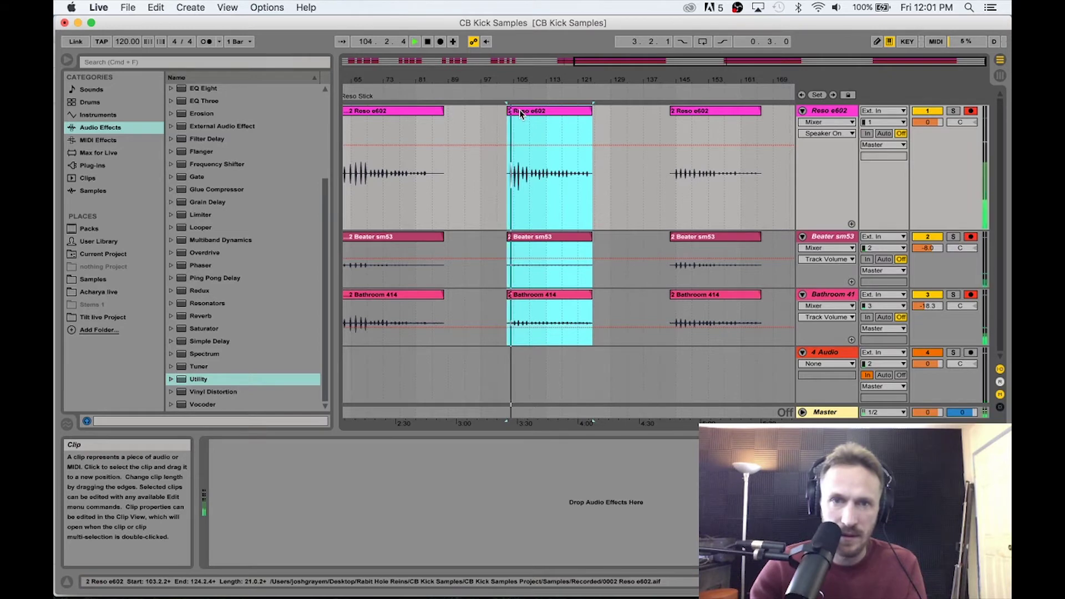
key("space")
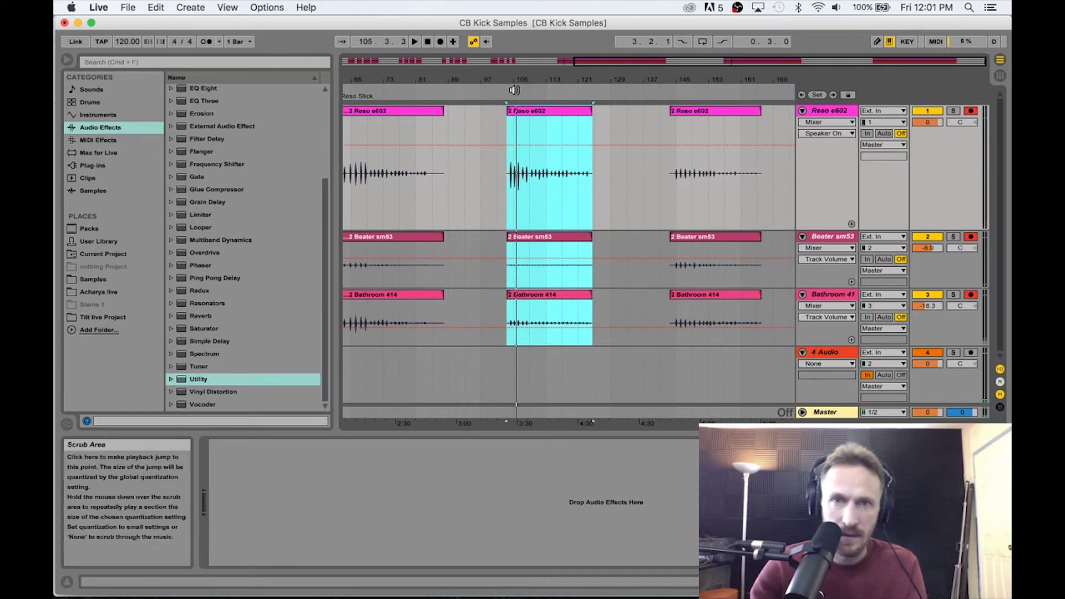
- Add a locator named Rim Stick at 106.3.3, near the start of the moved section
right_click(519, 92)
left_click(552, 128)
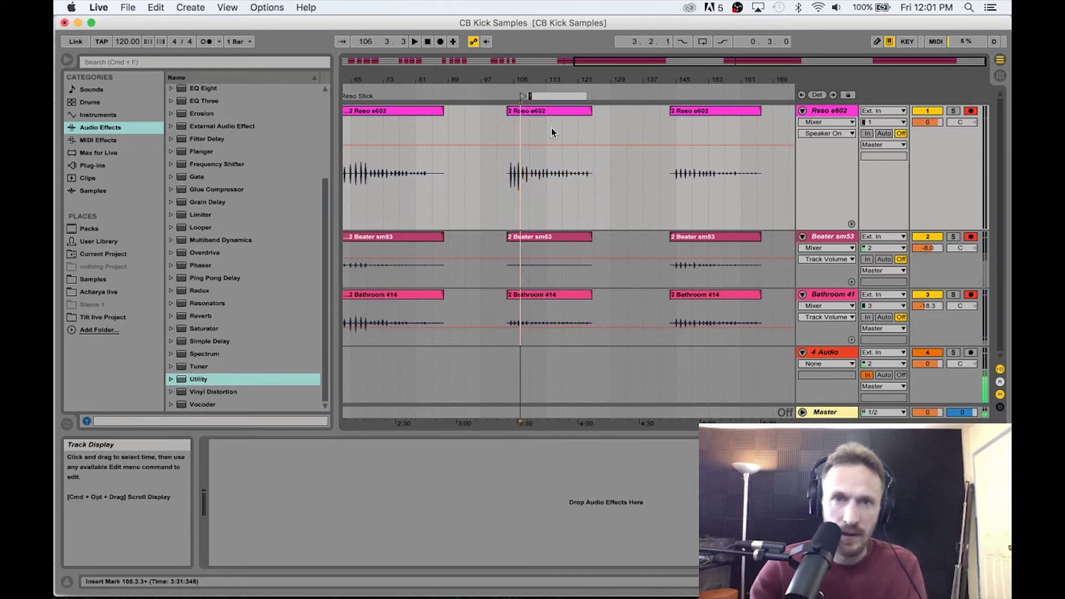
type("Rim")
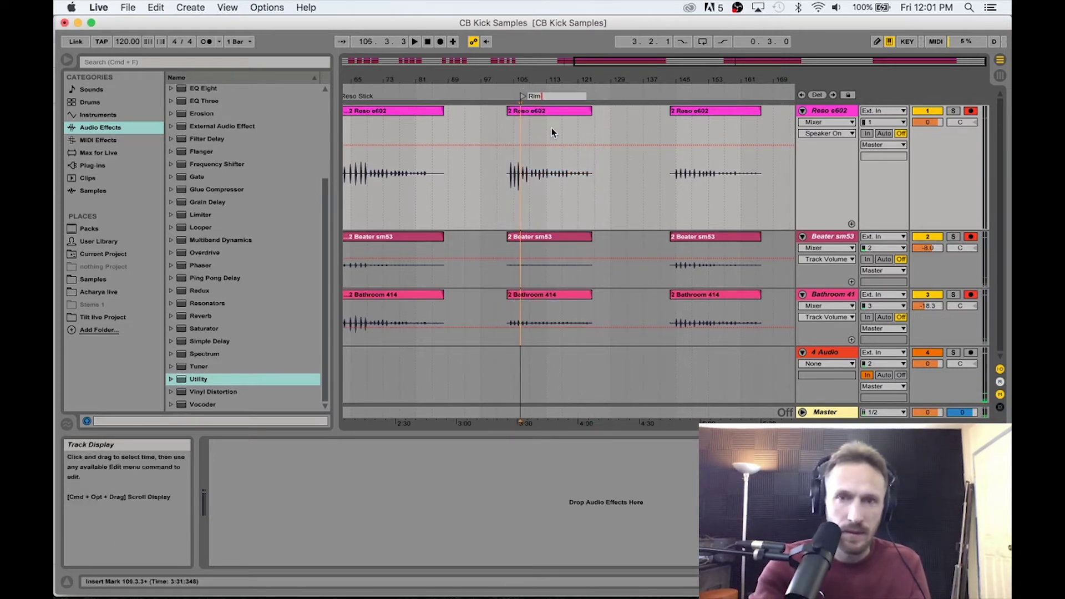
type(" St")
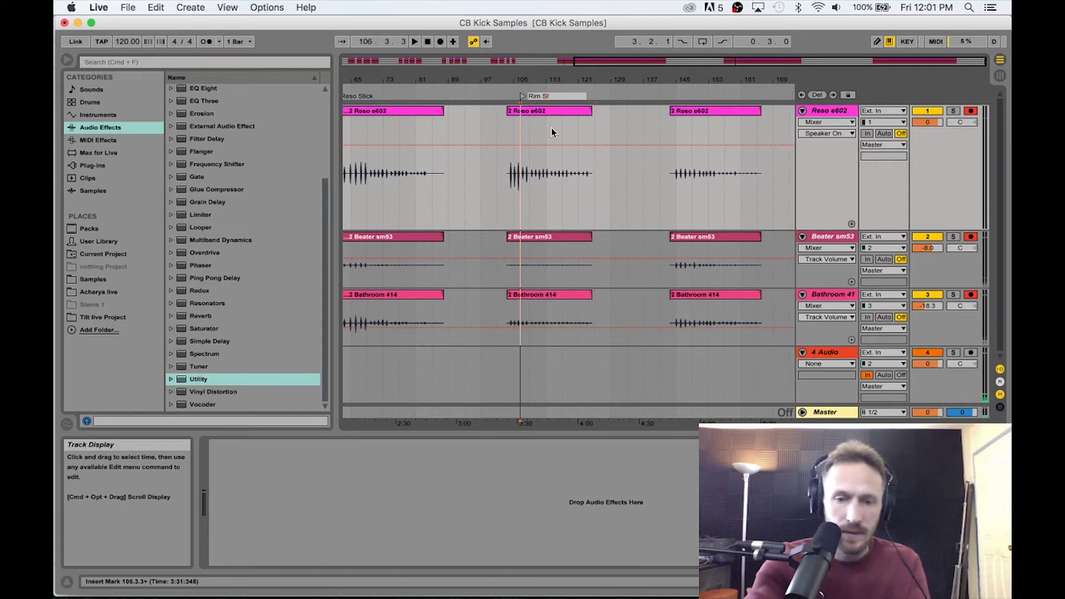
type("ick")
key("Return")
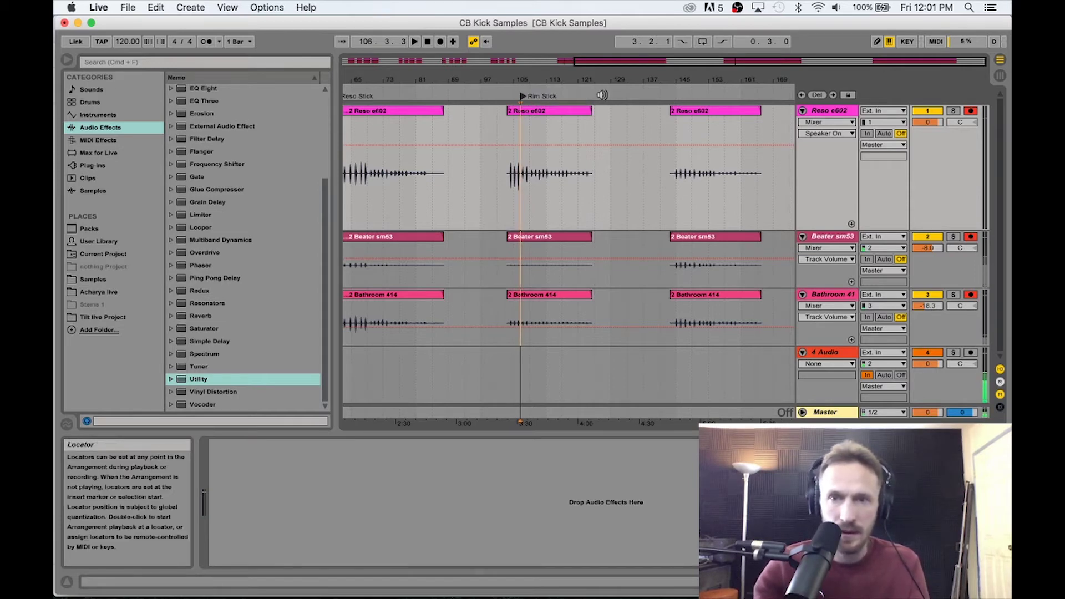
- Audition the second take's last section and add a locator named Shell Stick at 145.3.1
left_click(698, 111)
key("space")
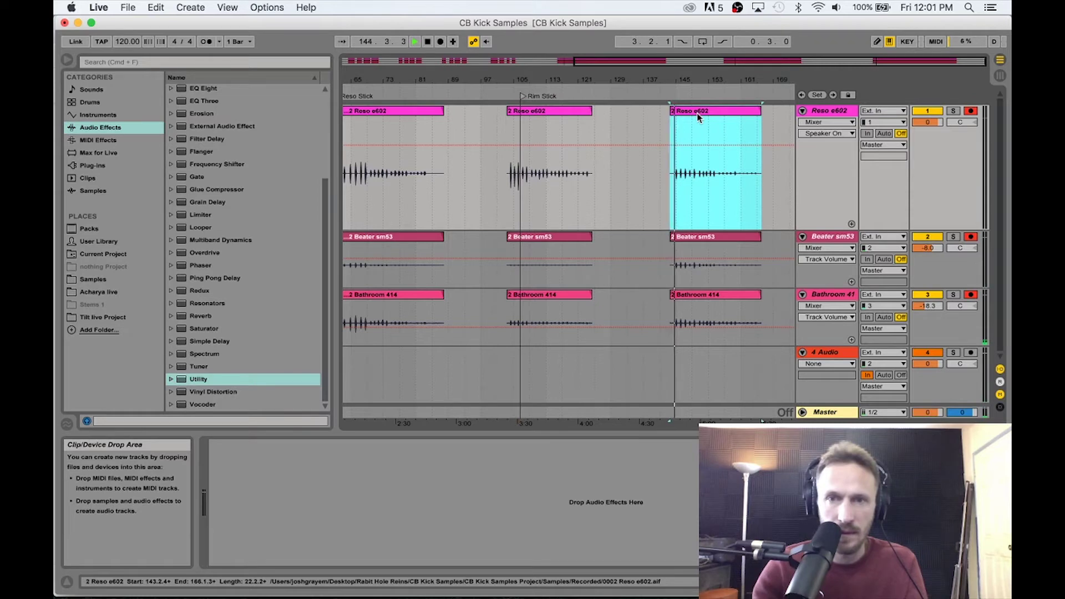
key("space")
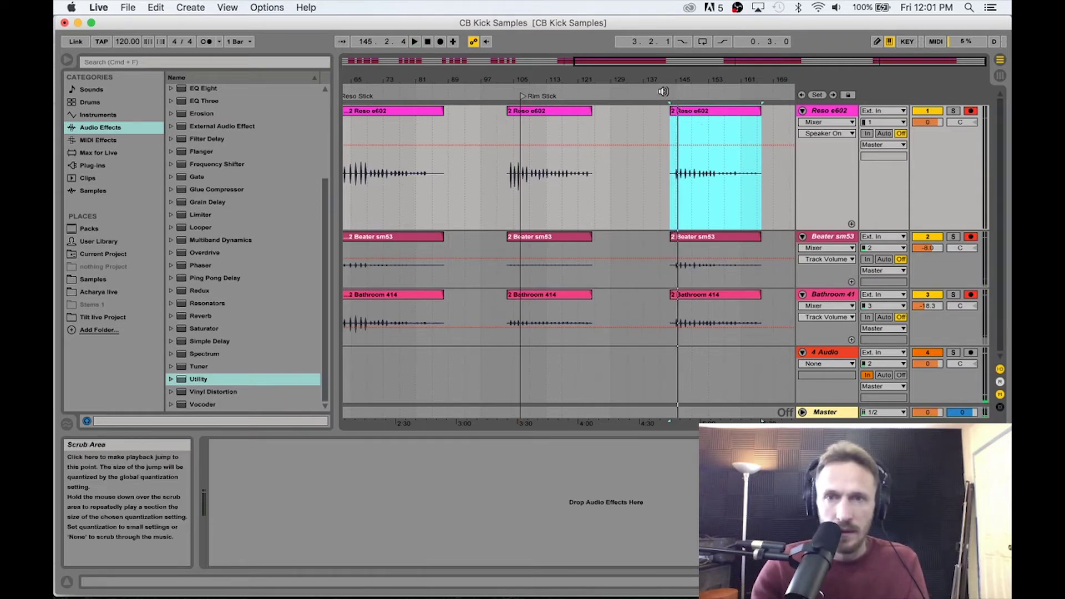
right_click(678, 91)
left_click(707, 121)
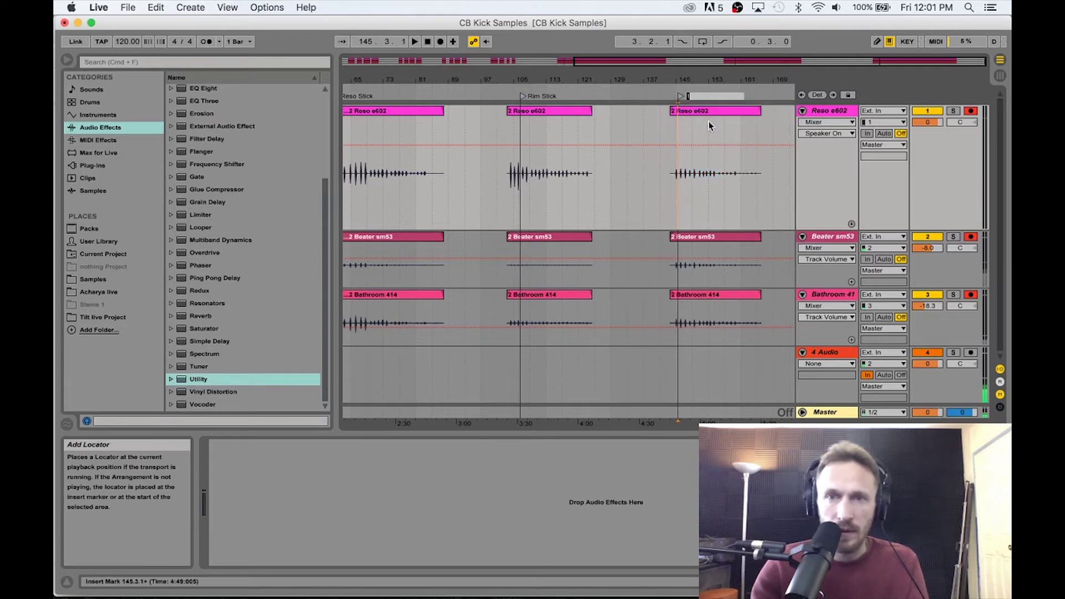
type("She")
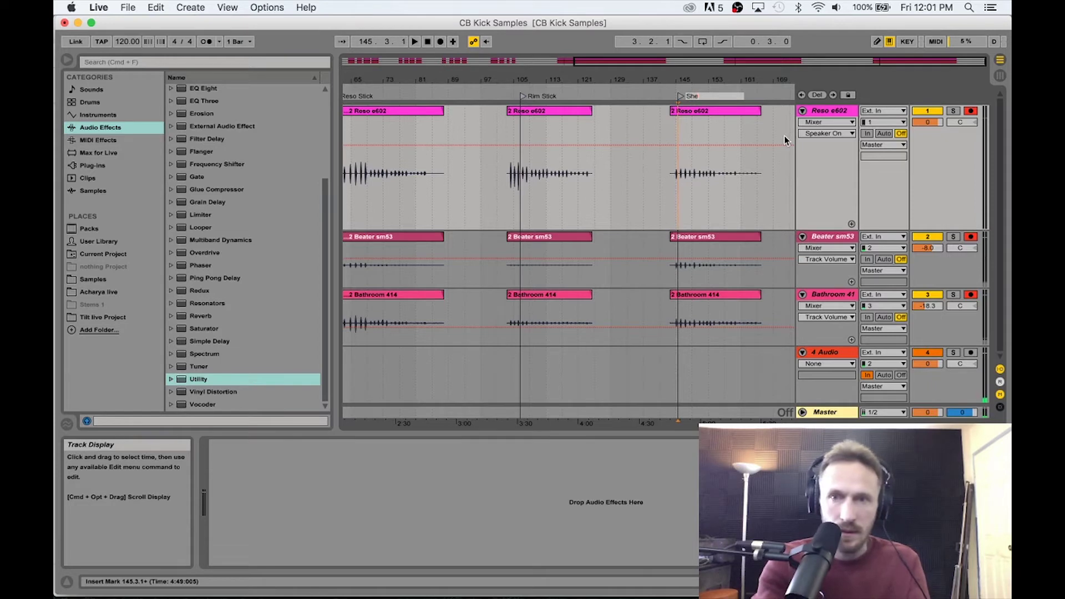
type("ll S")
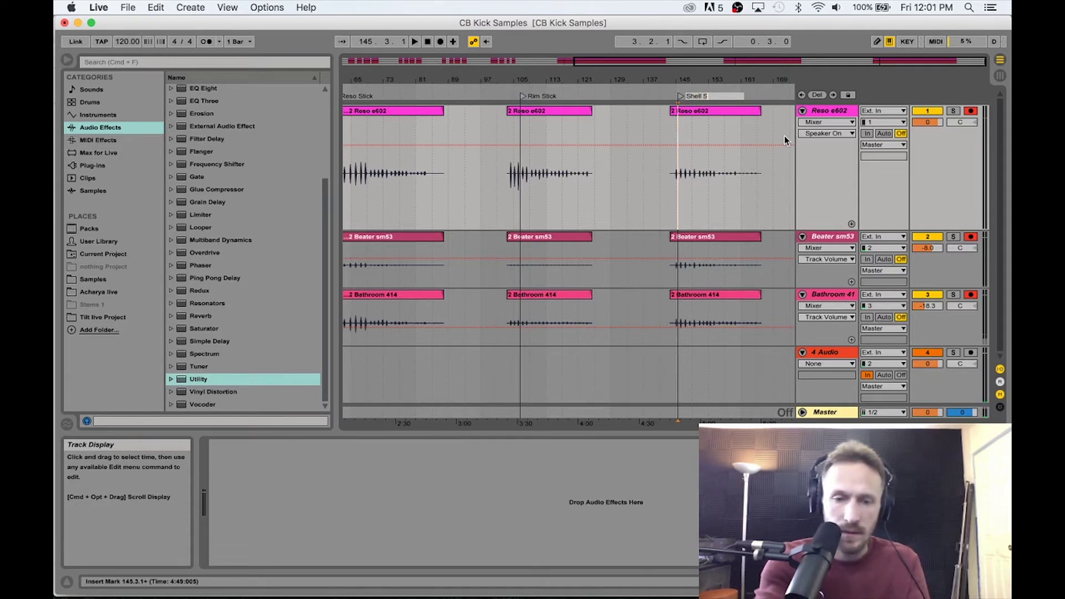
type("tick")
key("Return")
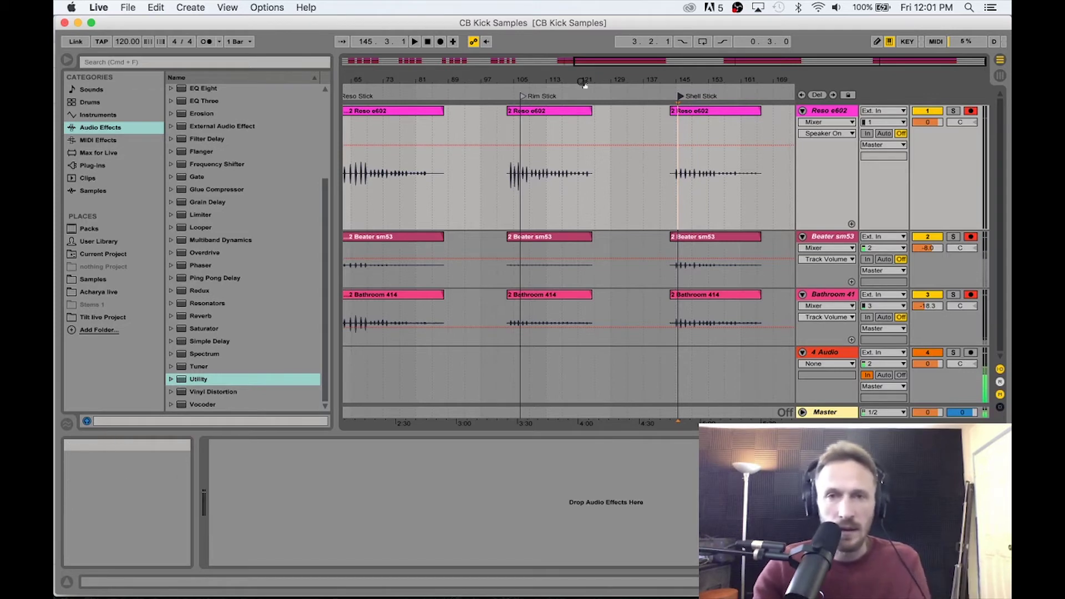
left_click_drag(707, 79, 736, 79)
left_click_drag(437, 81, 436, 61)
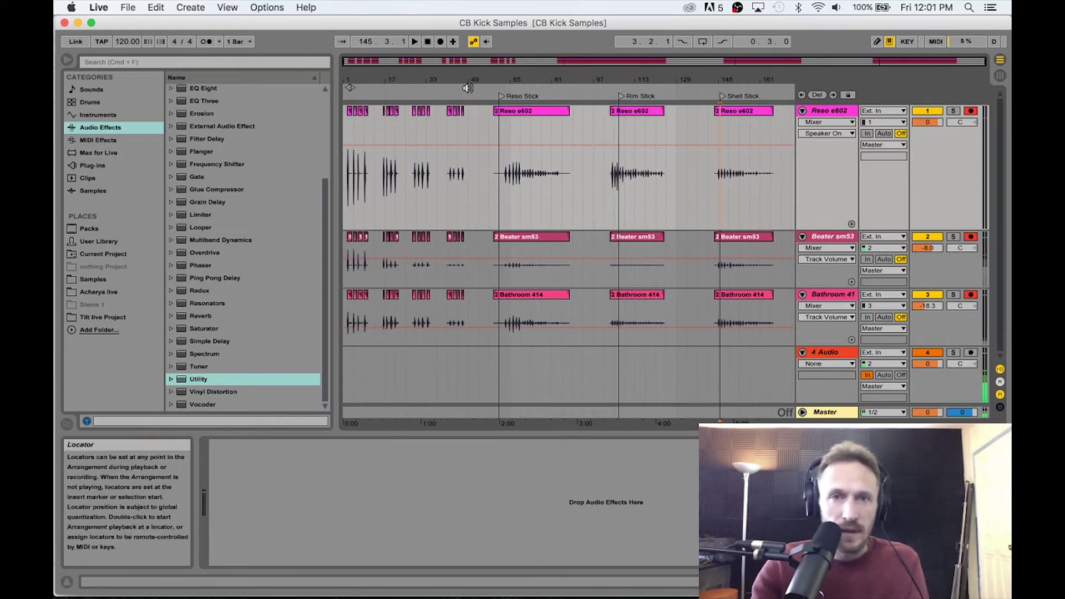
left_click_drag(357, 79, 351, 87)
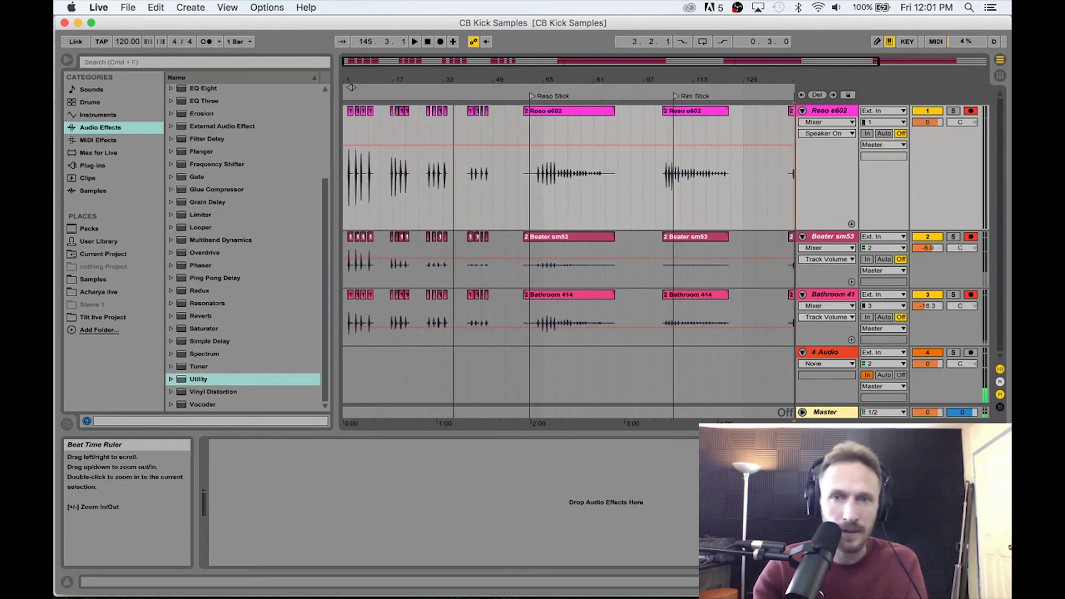
left_click_drag(550, 80, 438, 180)
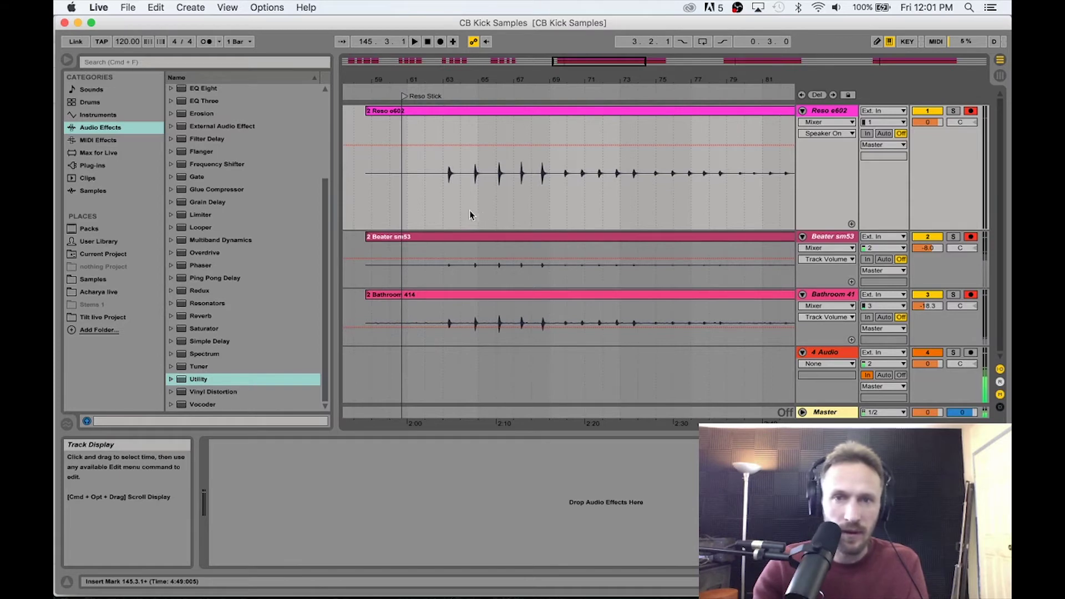
left_click_drag(543, 79, 543, 28)
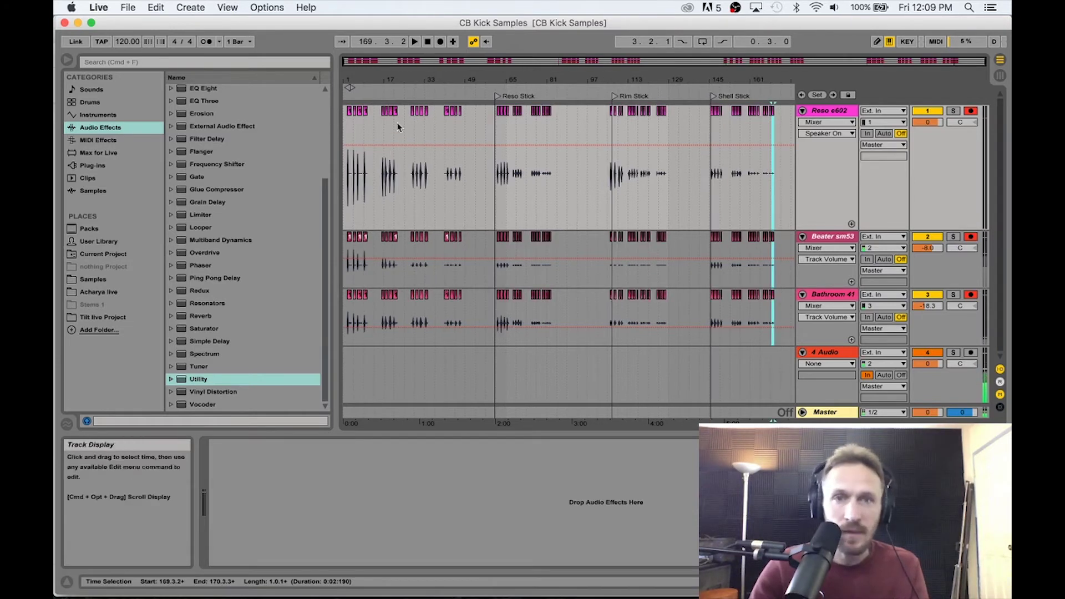
- Audition the first kick hit and show Fades instead of mixer automation on all three kick tracks
mouse_move(371, 81)
left_mouse_down()
mouse_move(430, 87)
mouse_move(405, 89)
mouse_move(408, 102)
mouse_move(484, 83)
left_mouse_up()
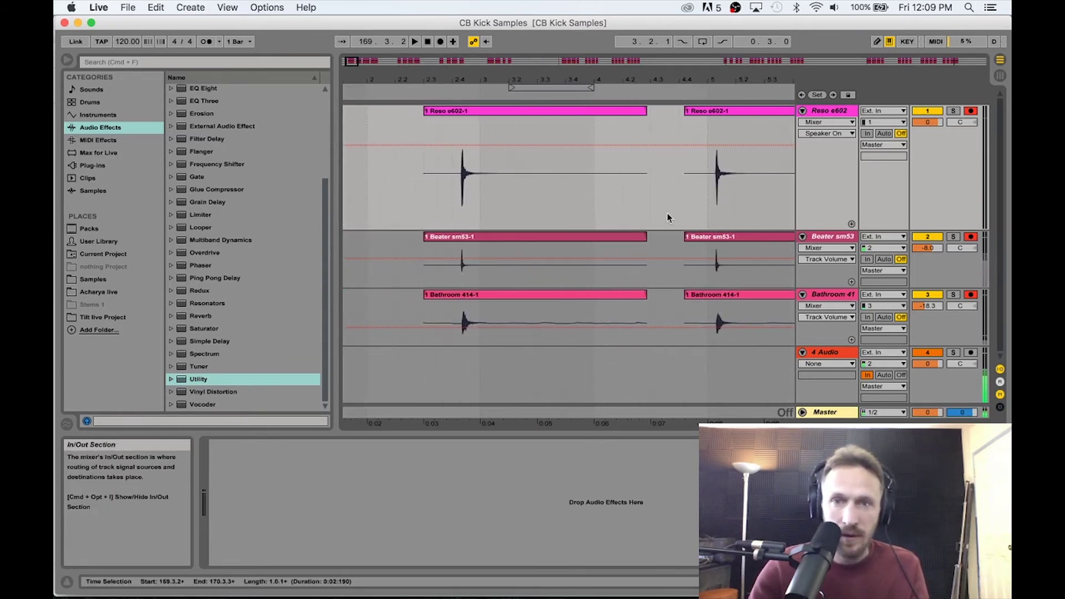
left_click(517, 107)
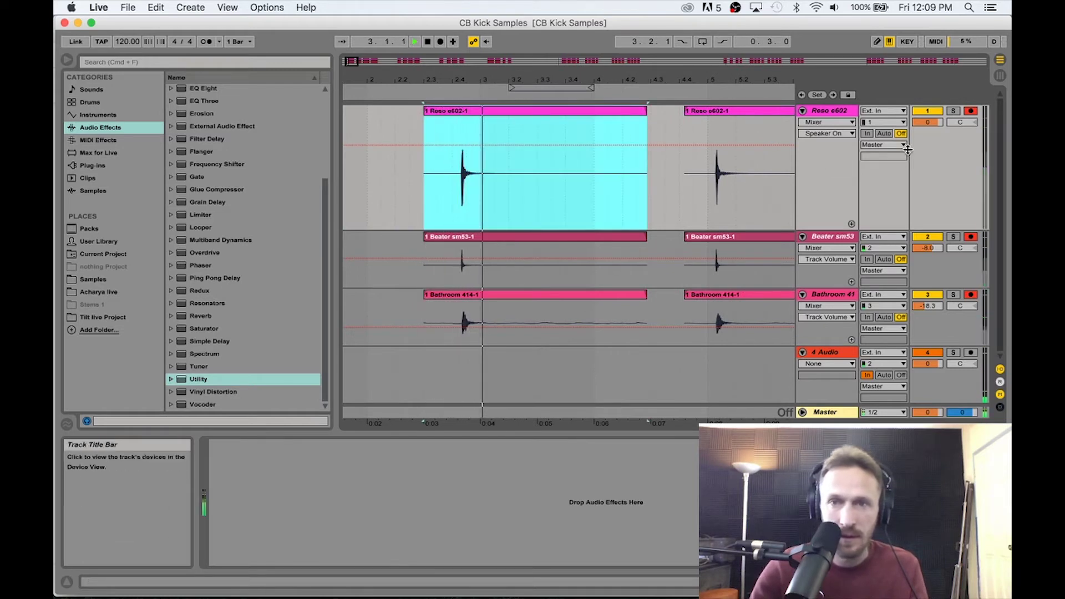
left_click(826, 122)
left_click(829, 141)
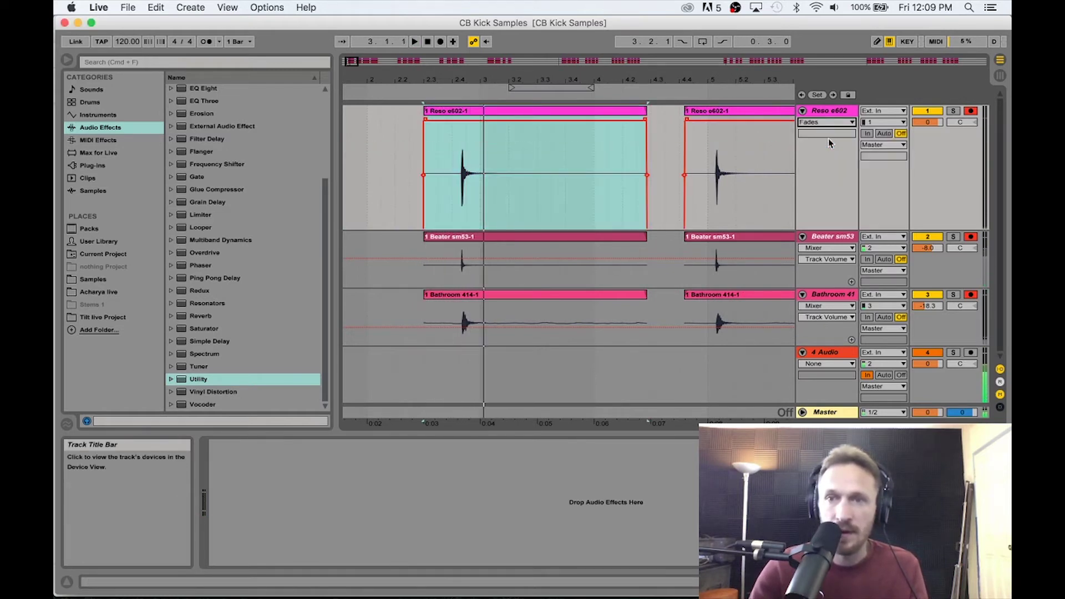
left_click(826, 248)
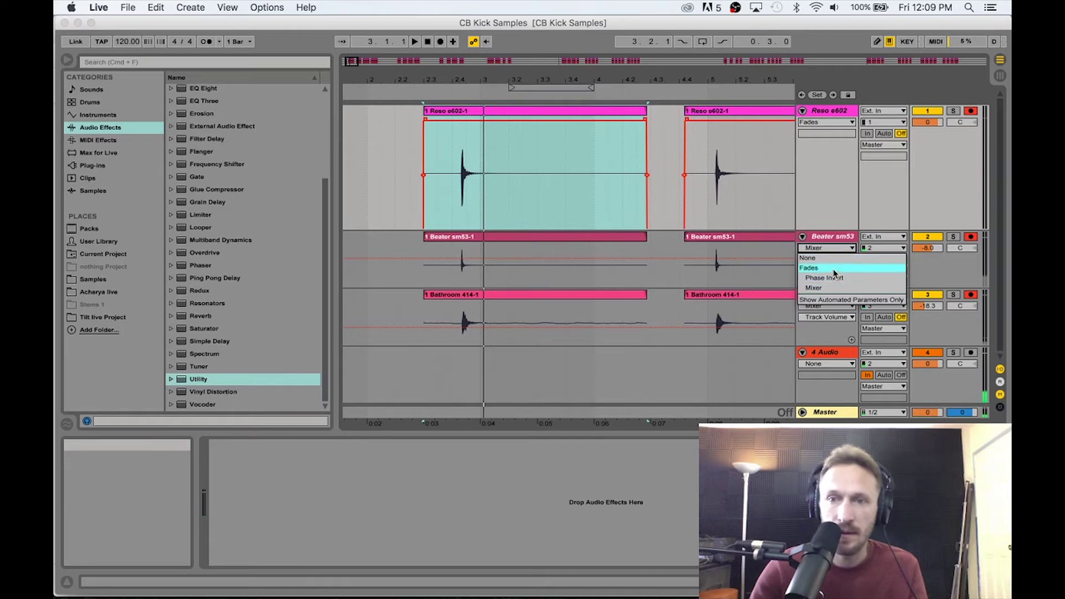
left_click(829, 266)
left_click(837, 307)
left_click(829, 326)
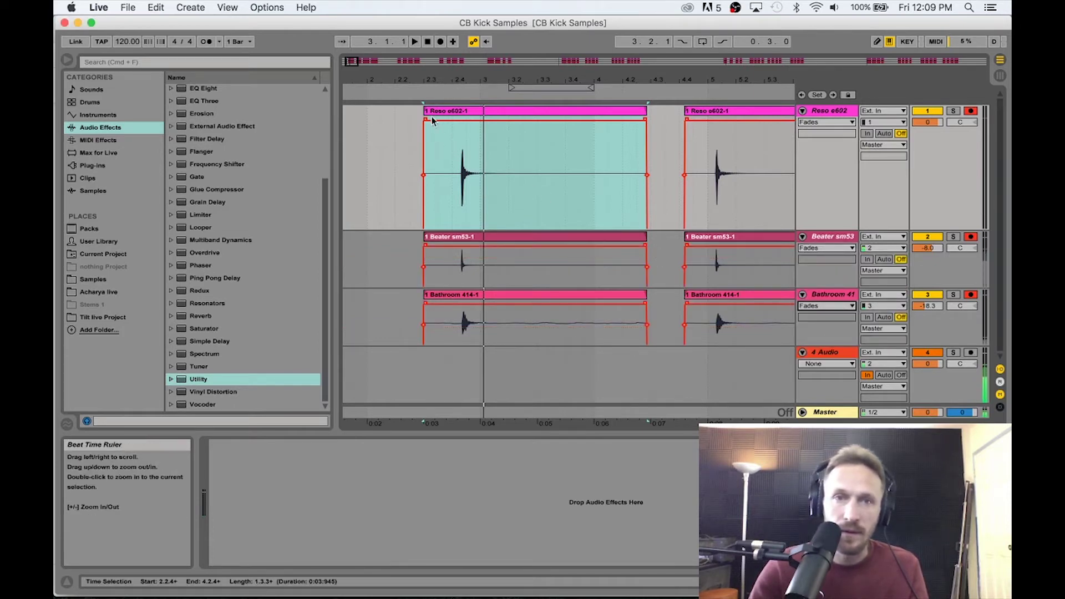
- Shorten the fade-ins of the first hit's clips to nothing on all three kick tracks
left_click_drag(482, 79, 447, 261)
left_click(411, 246)
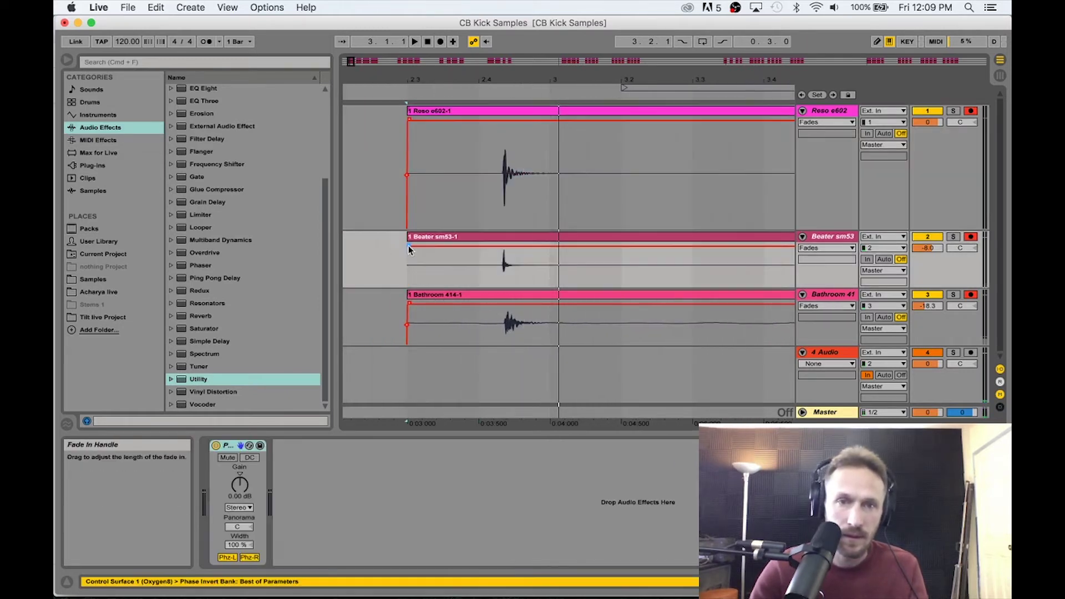
left_click(408, 118)
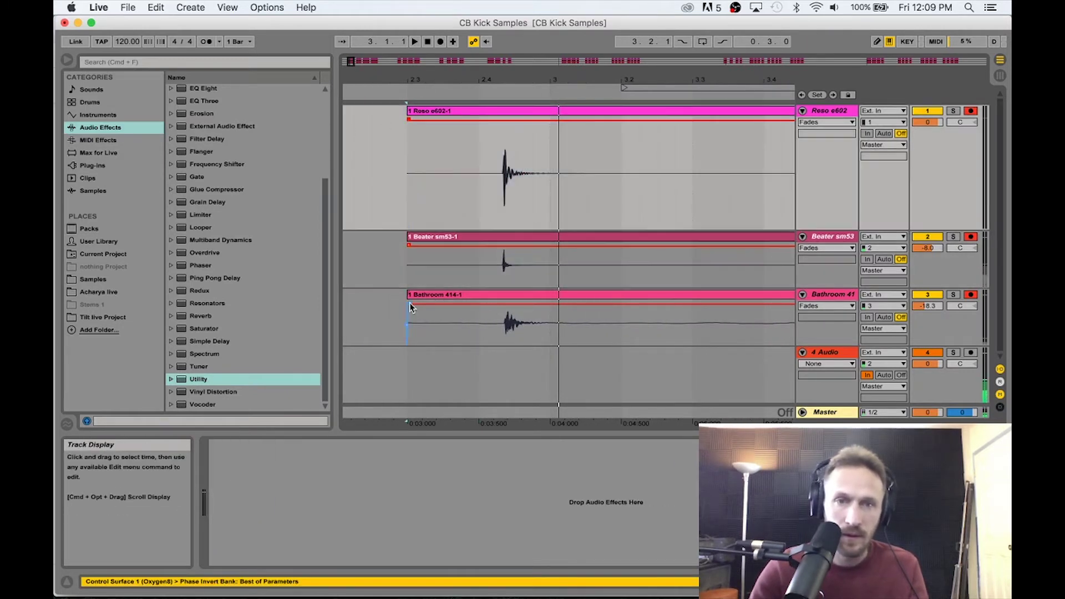
left_click(373, 300)
left_click(435, 295)
left_click(415, 112, "shift")
left_click_drag(408, 111, 485, 127)
left_click_drag(409, 117, 491, 119)
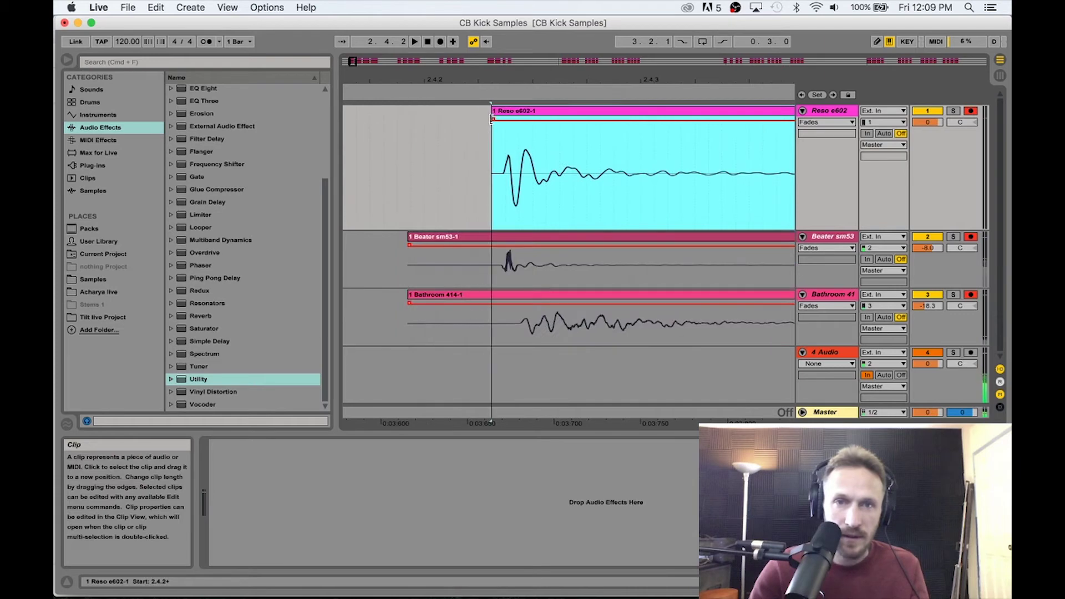
key("super+z")
- Trim the first hit's start to the transient at about 0:03:670 on all three kick tracks and audition it
left_click(431, 296, "shift")
left_click_drag(415, 120, 502, 120)
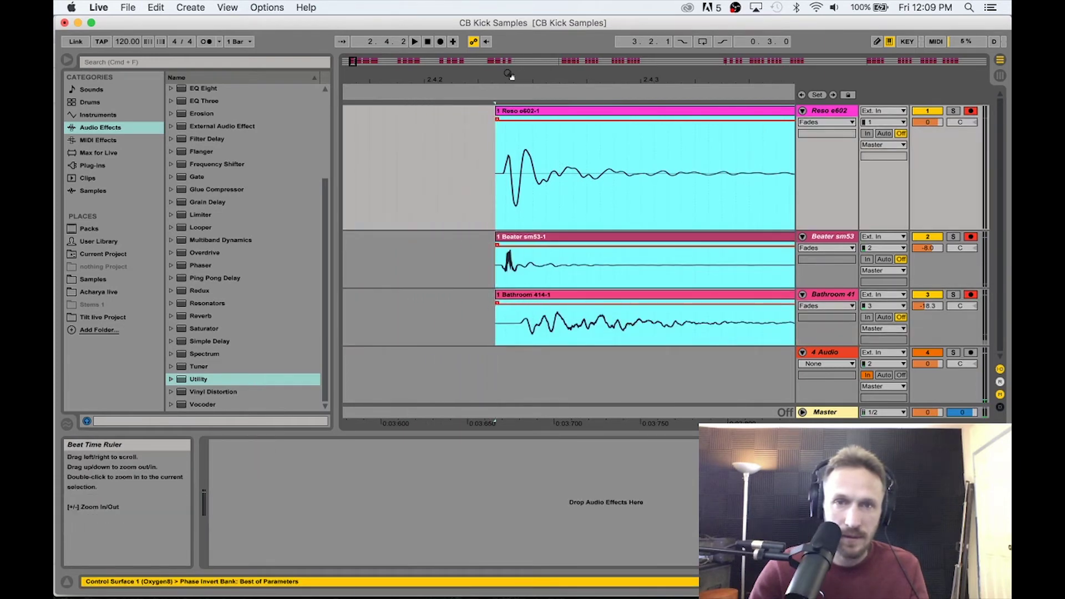
left_click_drag(509, 74, 502, 222)
left_click_drag(391, 110, 467, 110)
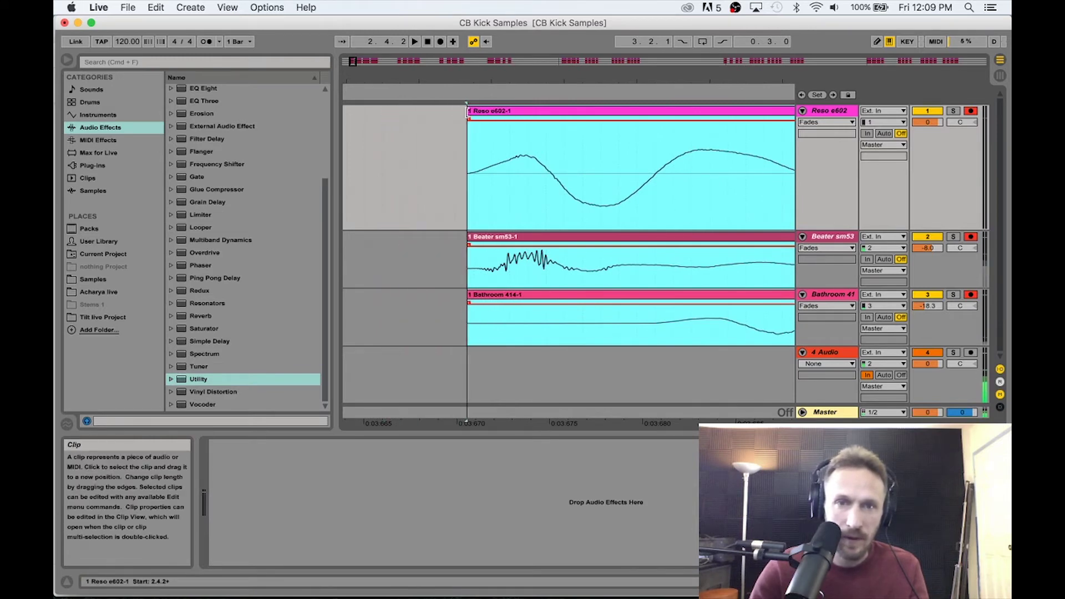
key("space")
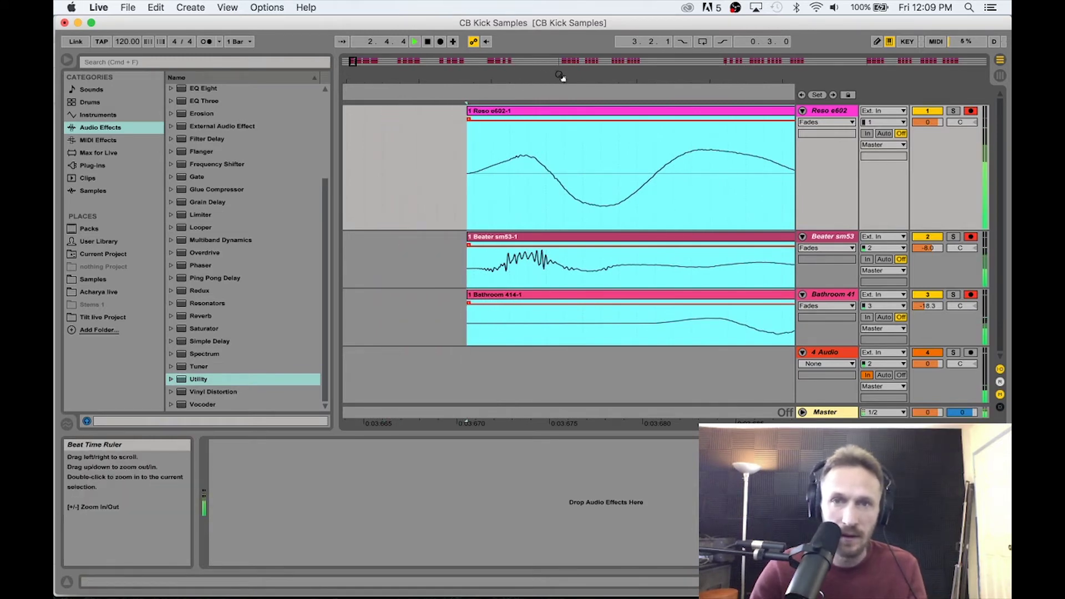
key("space")
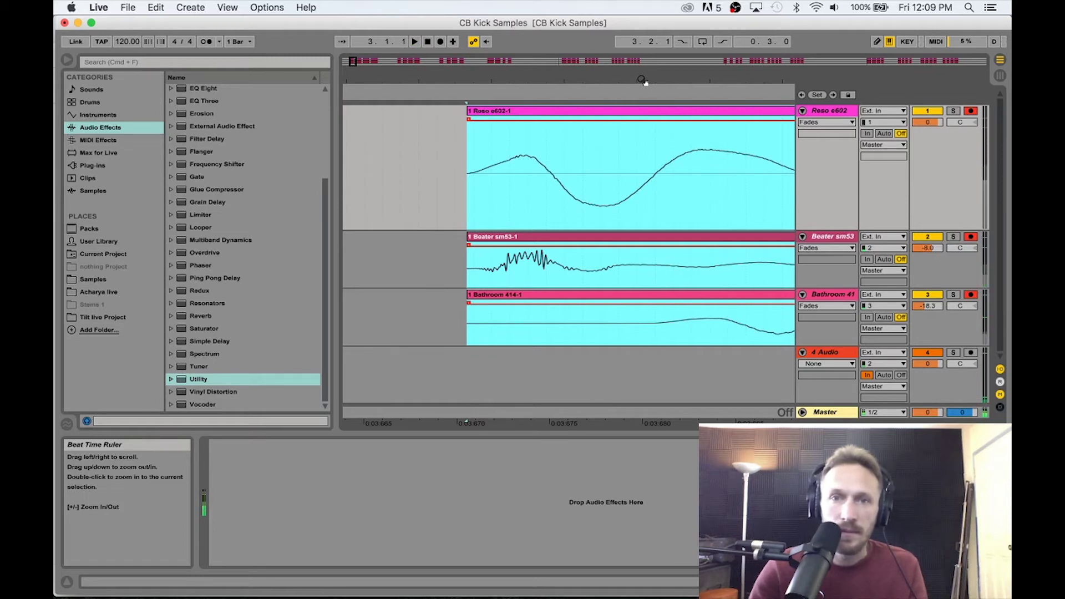
- Shorten the fade-ins of the second hit's clips to nothing on all three kick tracks
left_click_drag(373, 80, 344, 8)
key("space")
left_click_drag(677, 80, 542, 104)
left_click_drag(418, 120, 372, 122)
left_click_drag(419, 245, 380, 265)
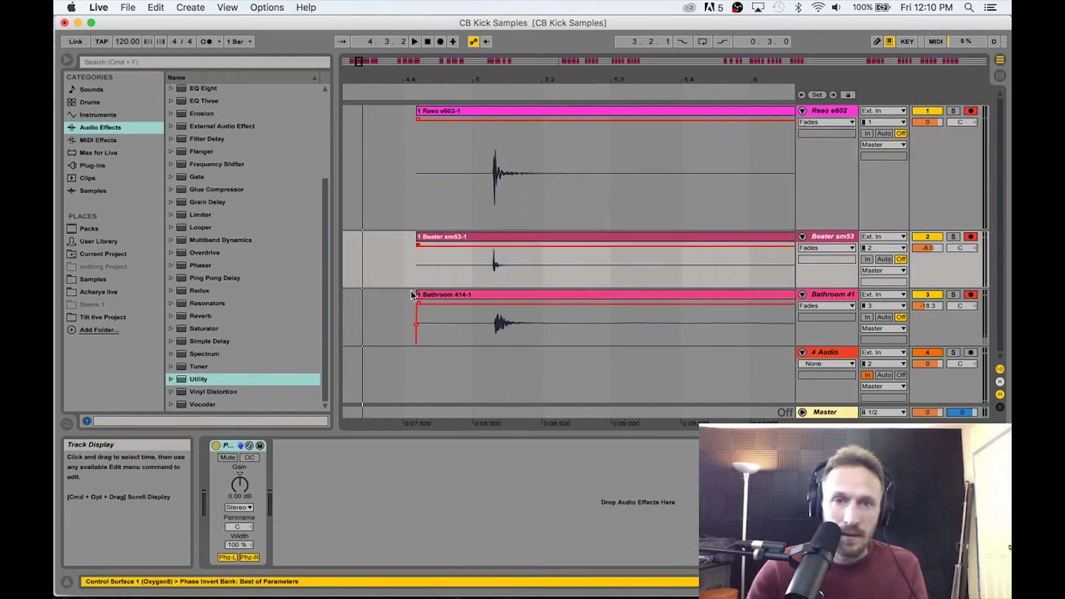
left_click_drag(418, 302, 377, 319)
- Trim the second hit's start to the transient at about 0:08:150 on all three kick tracks
left_click(466, 183)
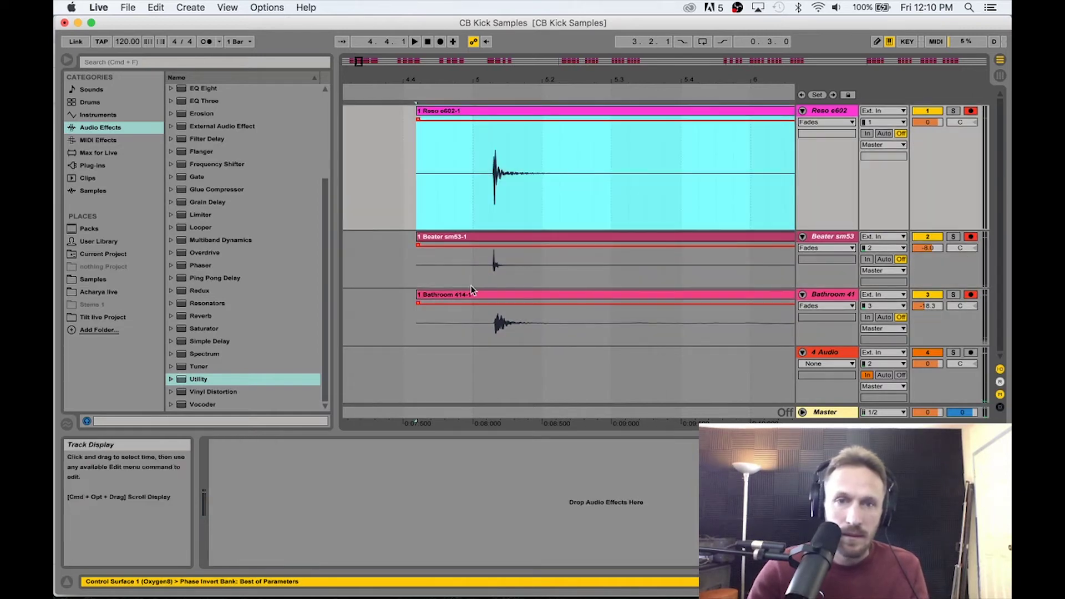
key("super+a")
left_click_drag(417, 261, 487, 261)
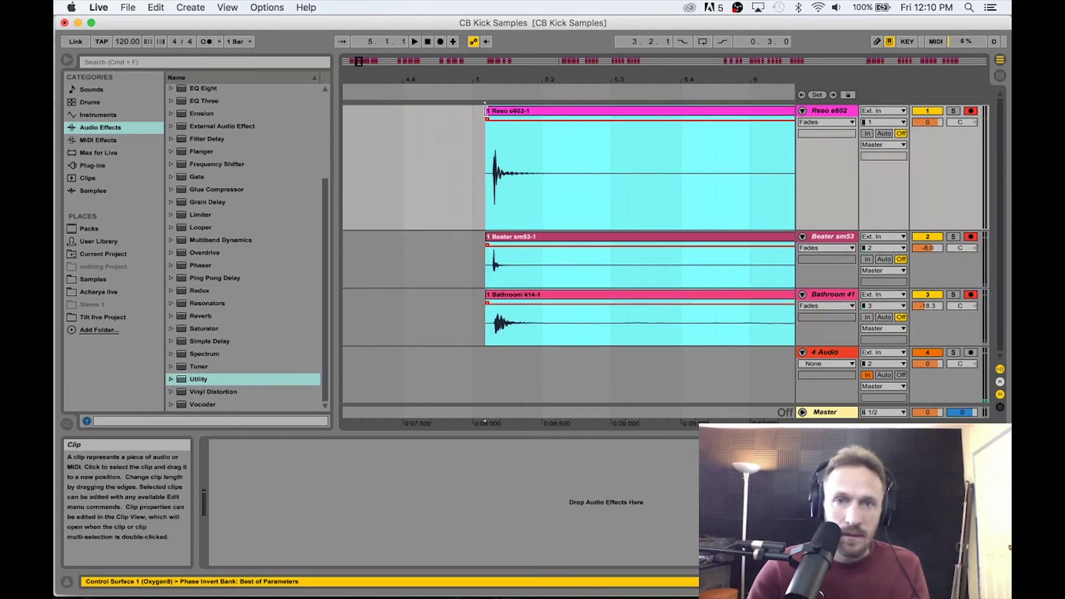
left_click_drag(508, 78, 499, 111)
left_click_drag(432, 111, 485, 113)
left_click_drag(477, 62, 543, 119)
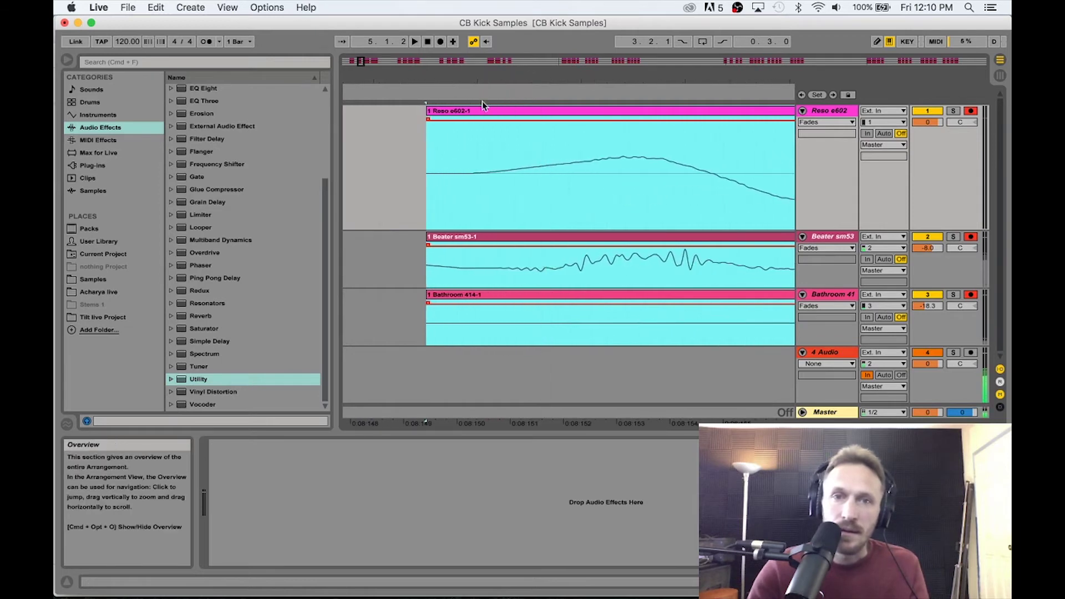
left_click_drag(434, 118, 463, 111)
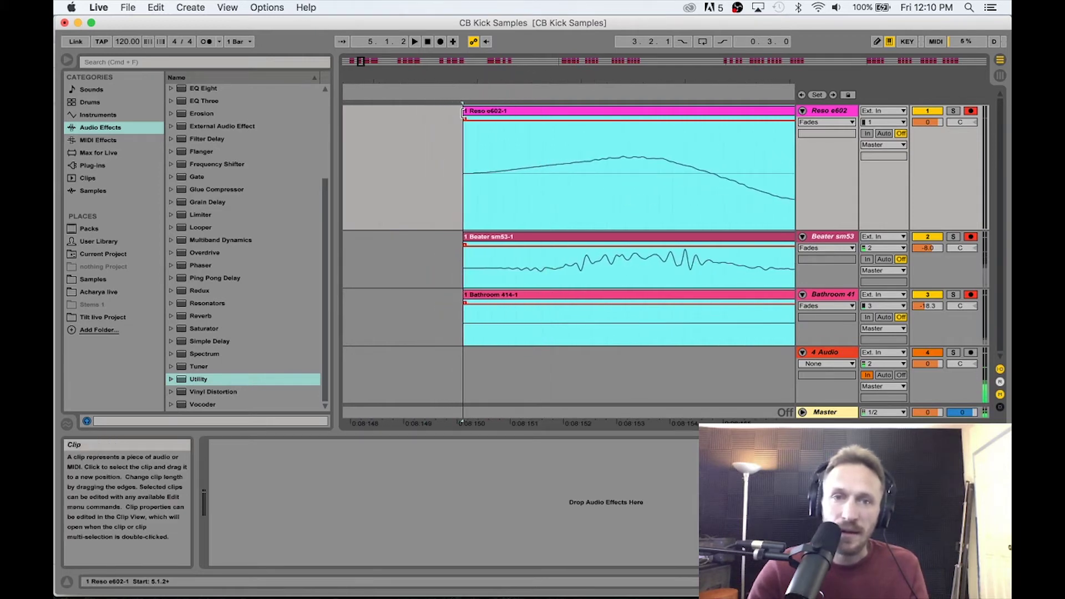
left_click_drag(666, 80, 483, 52)
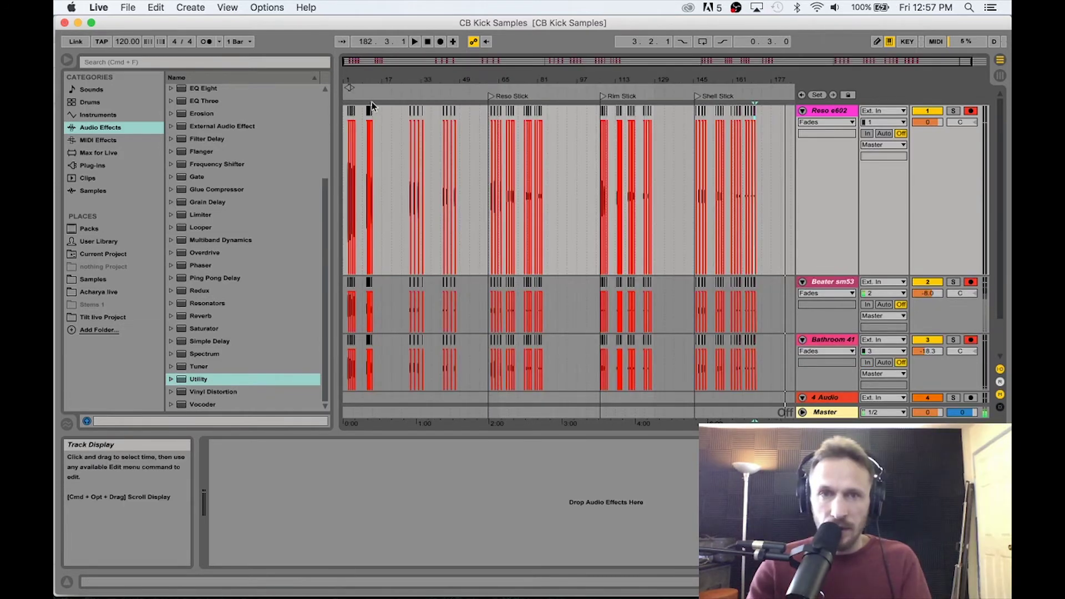
- Insert an audio track named Mix directly below the Bathroom 41 track and arm it for recording
left_click_drag(365, 80, 366, 129)
scroll(574, 231, "down", 2)
scroll(829, 263, "up", 2)
left_click_drag(830, 263, 846, 193)
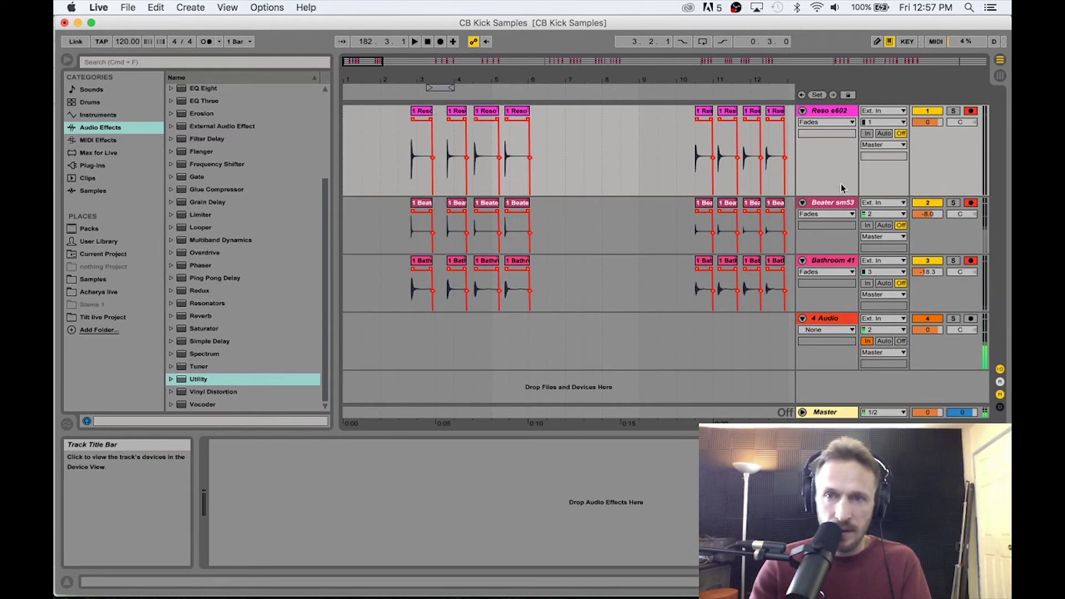
left_click(839, 262)
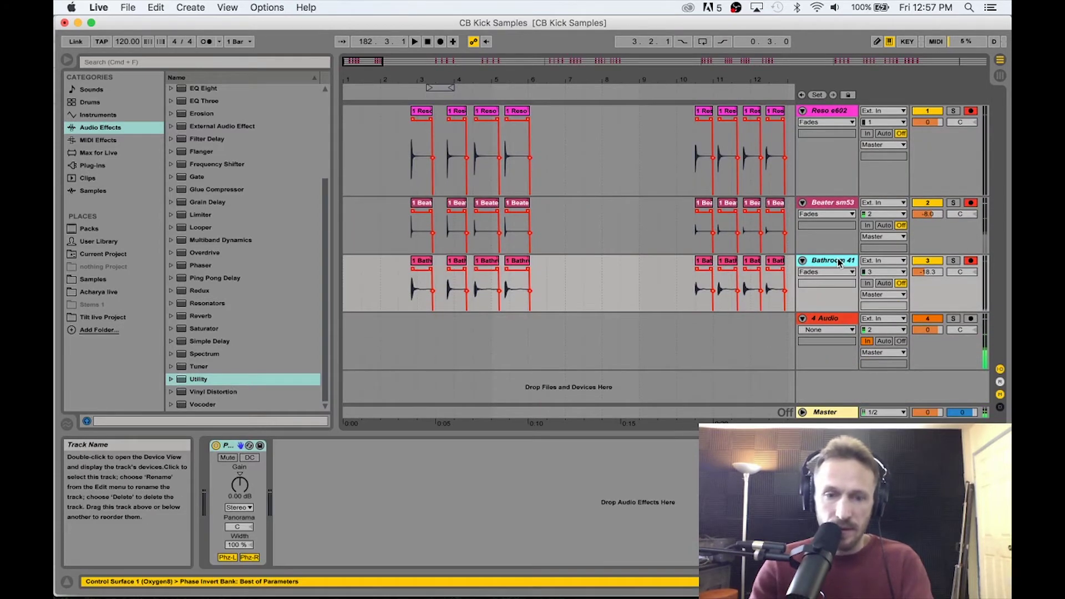
key("super+t")
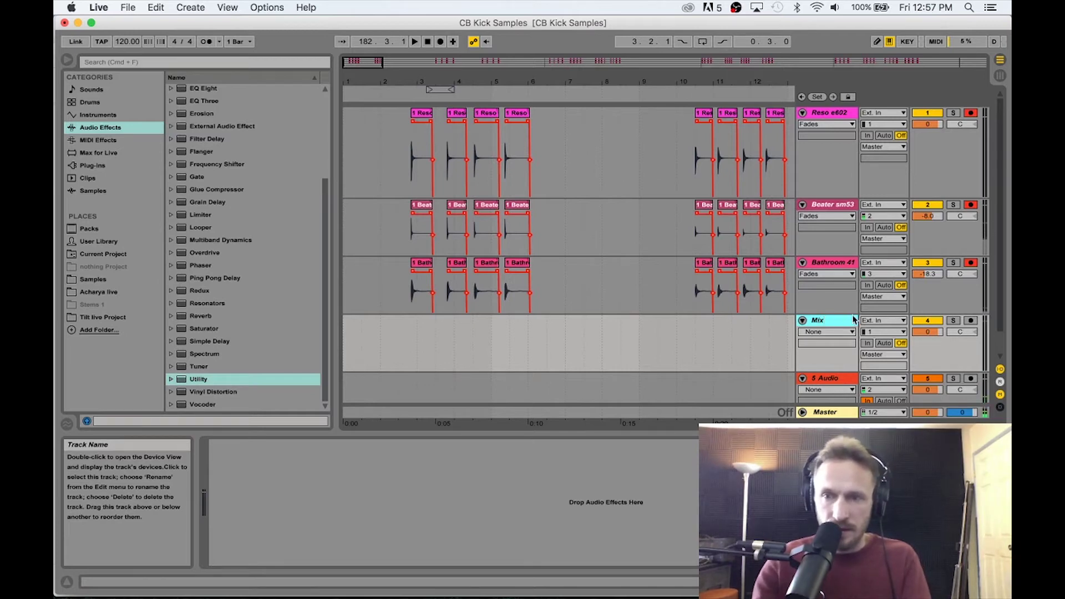
left_click(970, 321)
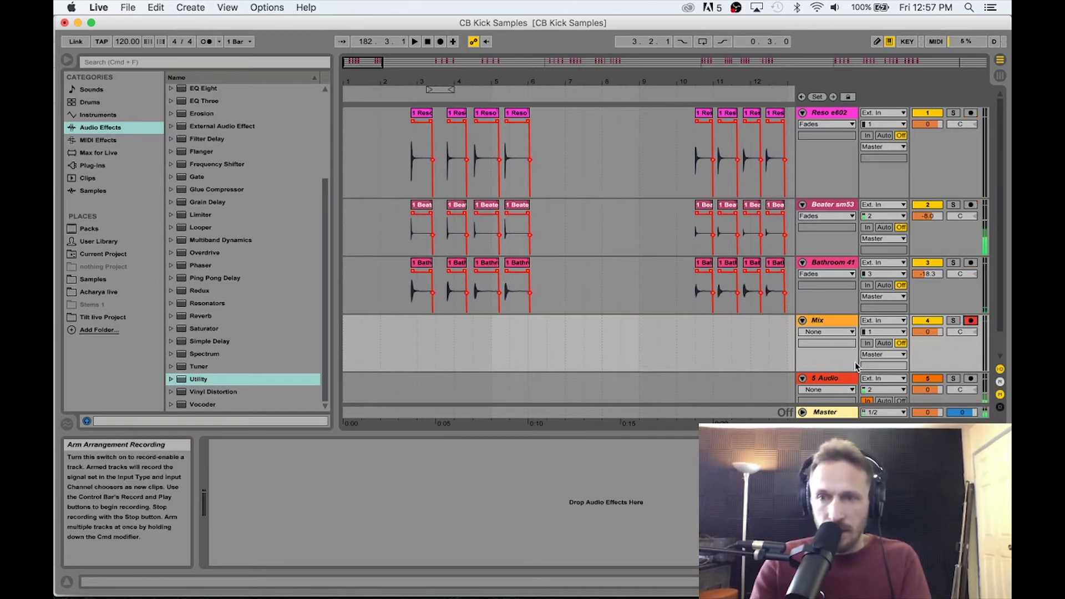
left_click(903, 322)
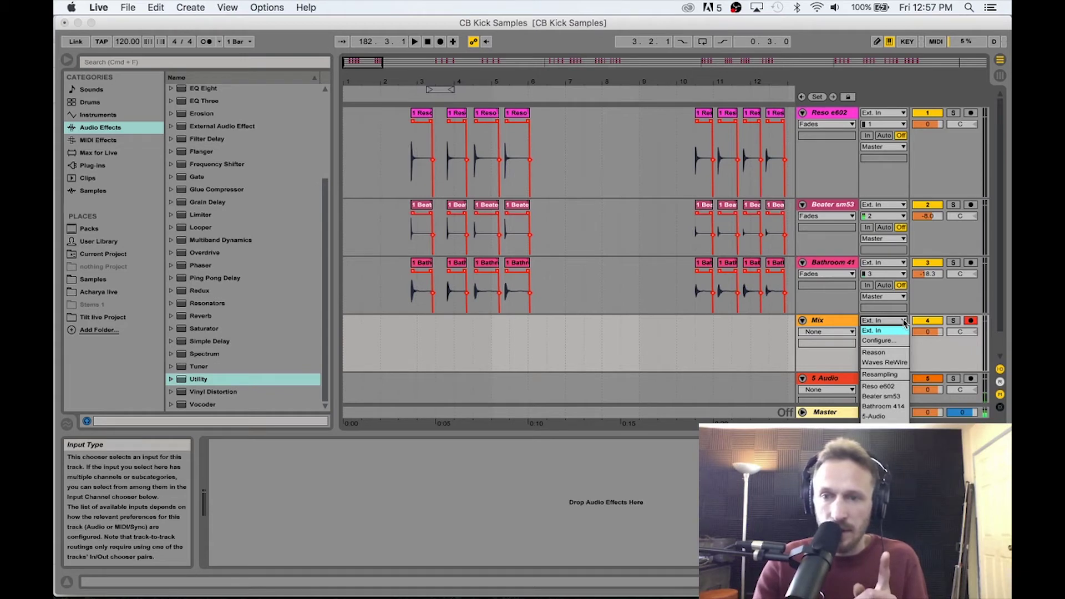
left_click(828, 263)
- Group the Reso, Beater and Bathroom tracks and name the group Kick Mix
left_click(827, 263)
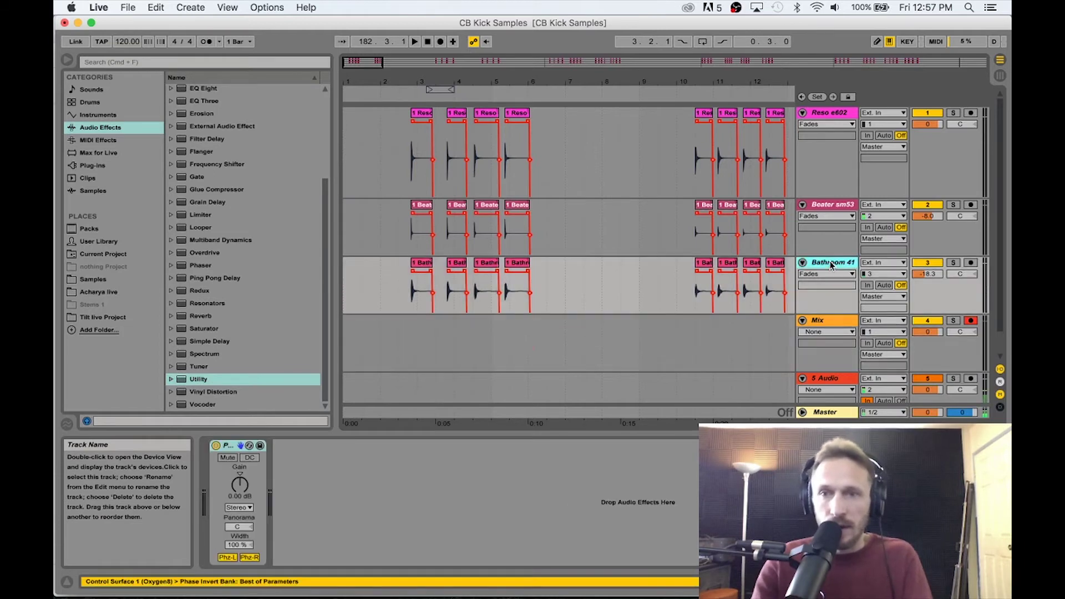
left_click(831, 114)
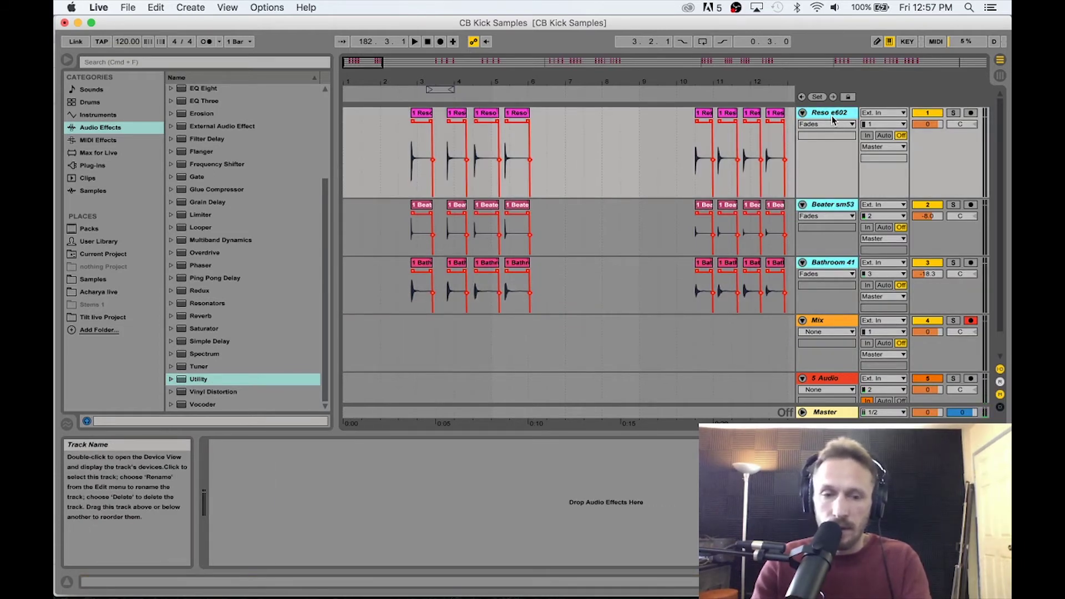
key("super+g")
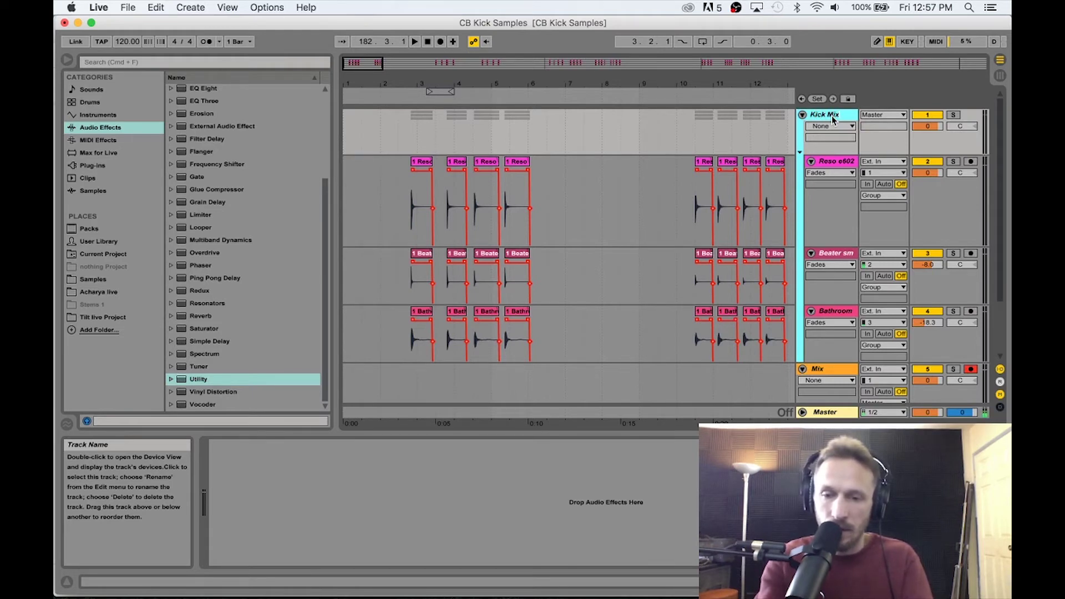
key("super+t")
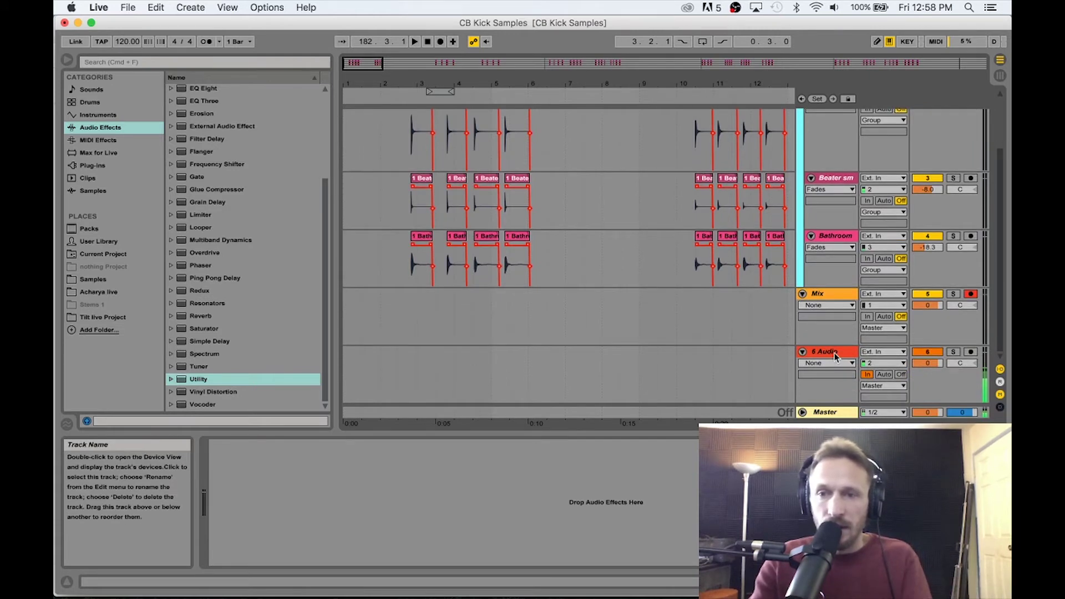
- Set the Mix track's audio input to the Kick Mix group
left_click(851, 306)
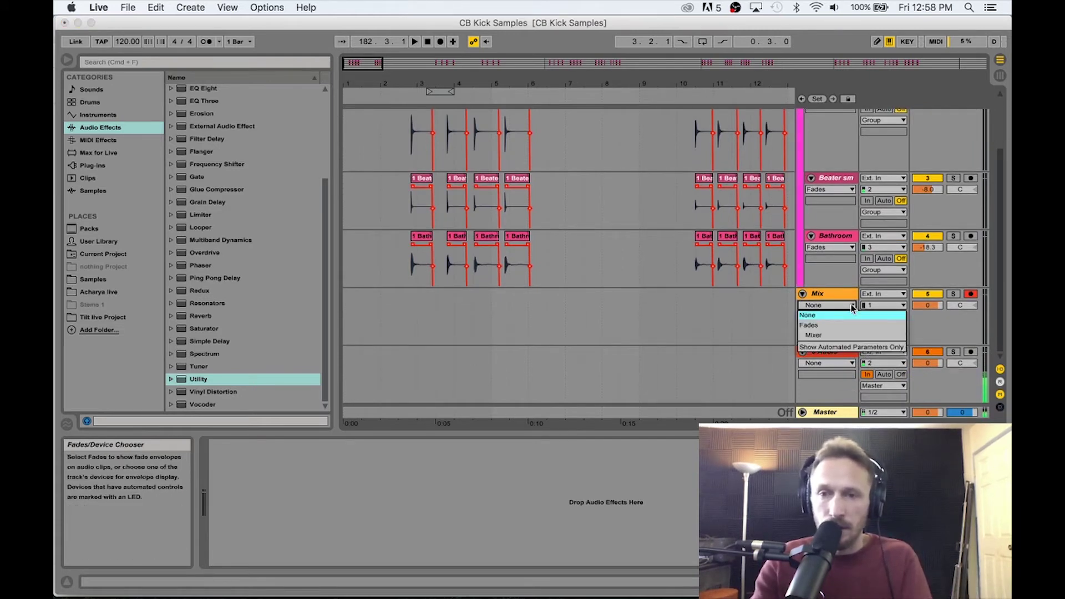
left_click(850, 304)
left_click(896, 295)
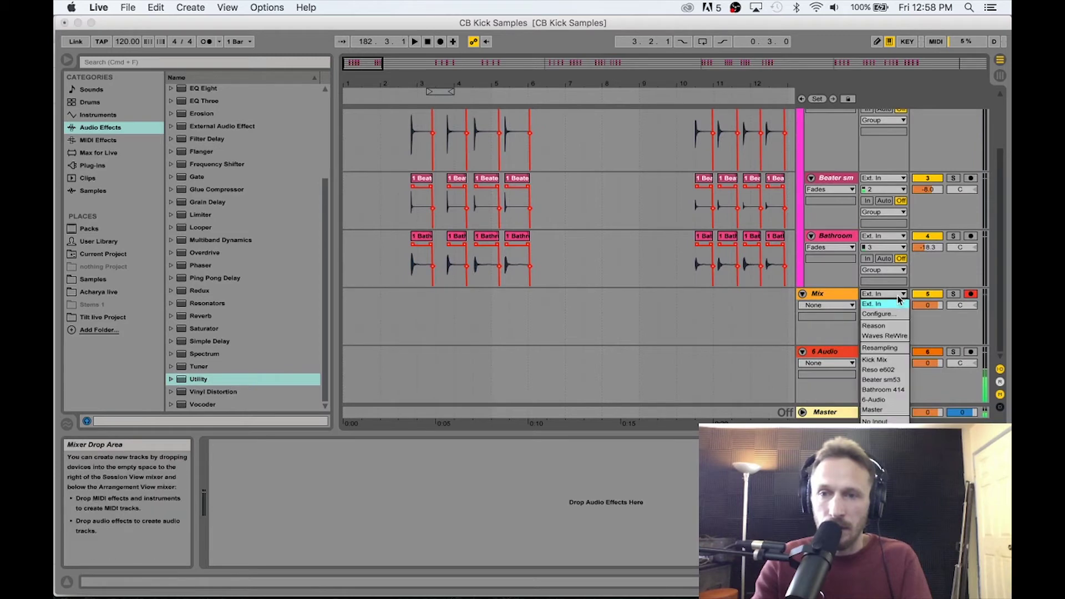
left_click(875, 360)
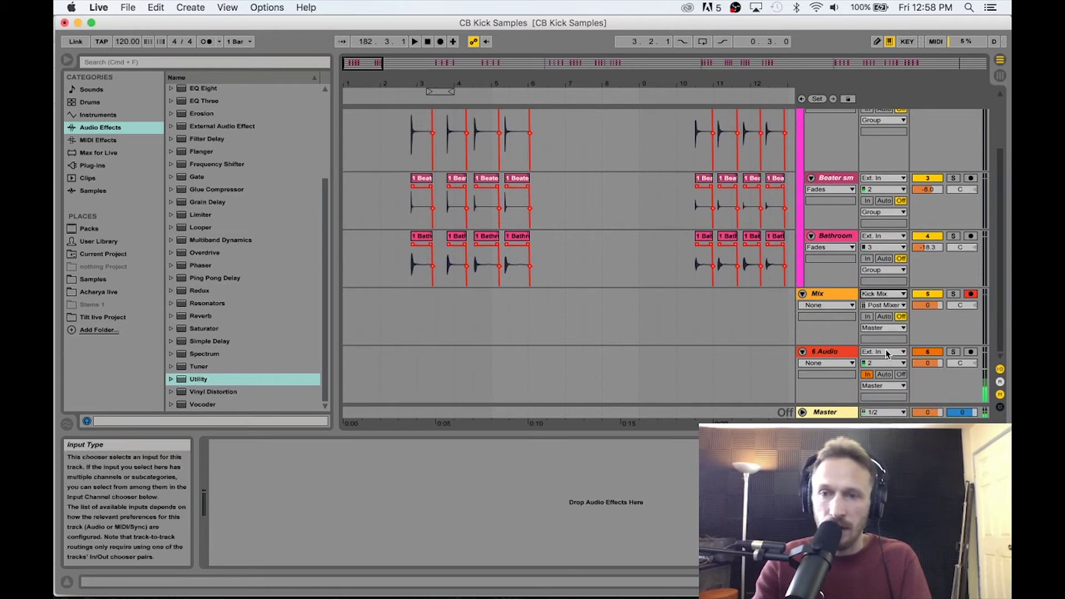
- Select the first hit's clip on the Reso e602 track and set the recording count-in to None
scroll(422, 165, "up", 2)
left_click(423, 164)
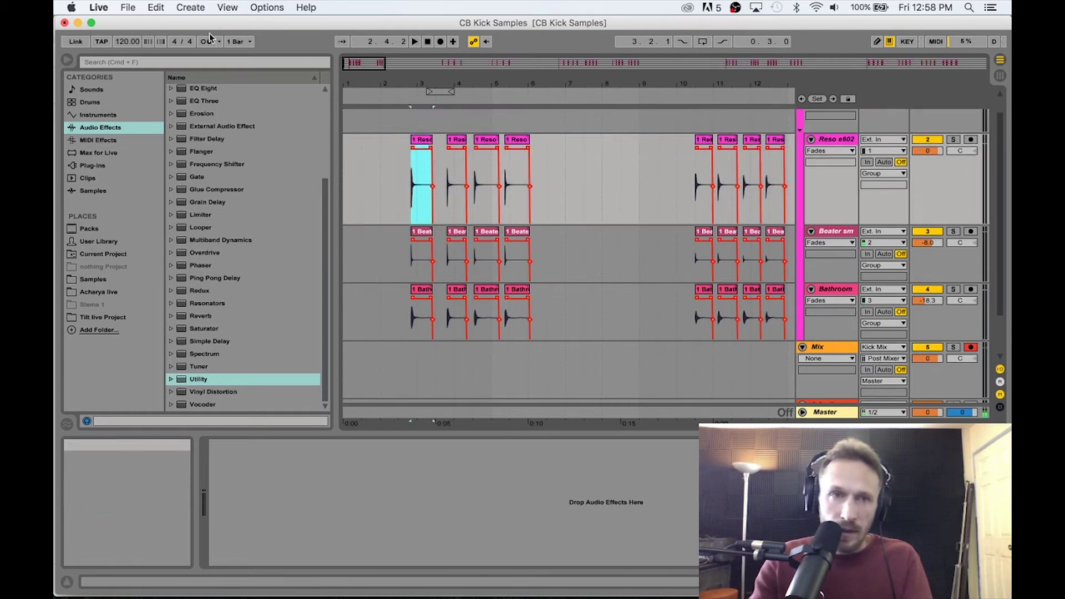
left_click(218, 45)
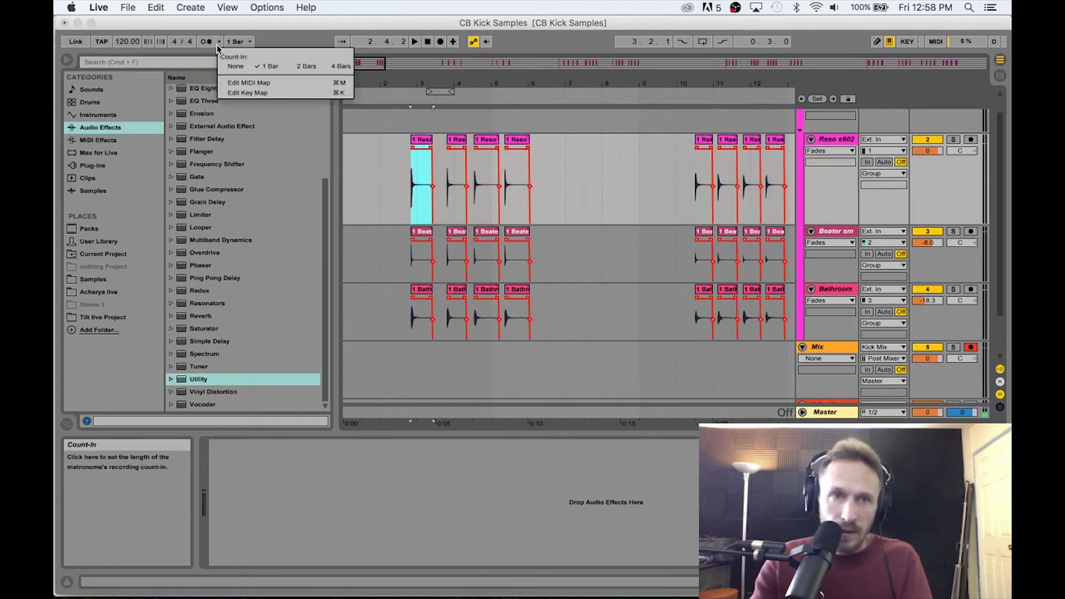
left_click(243, 66)
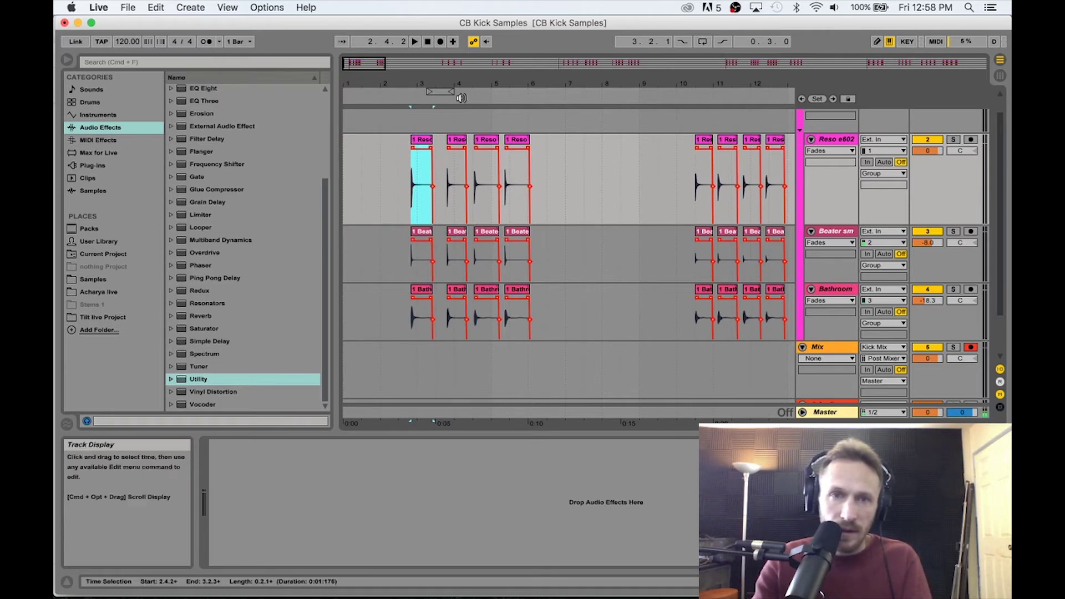
- Record the first and second kick hits separately onto the Mix track, starting each take at its clip's start
left_click_drag(423, 89, 455, 71)
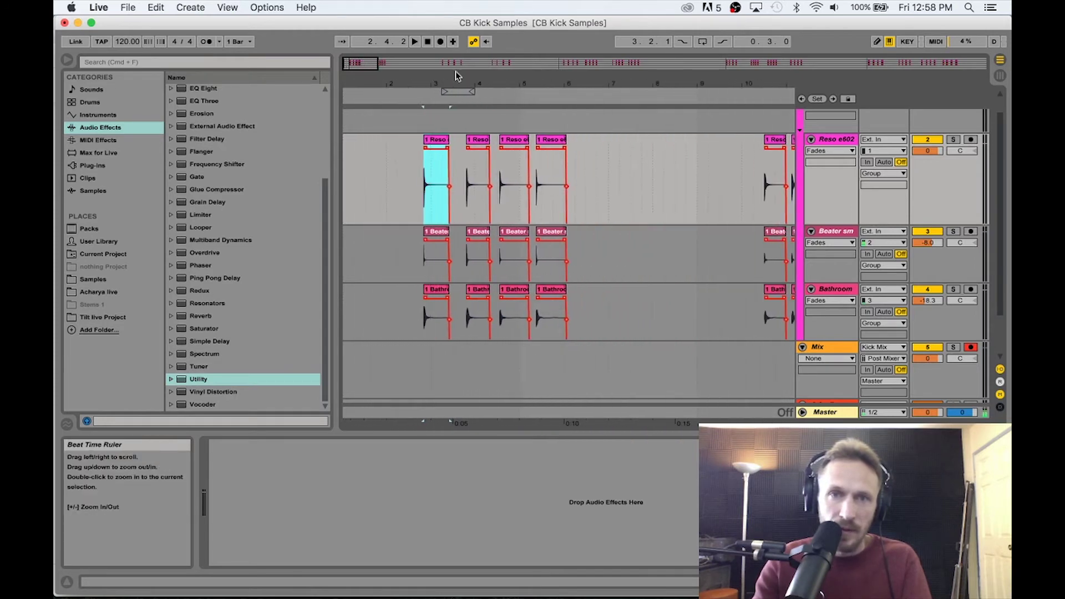
left_click(441, 42)
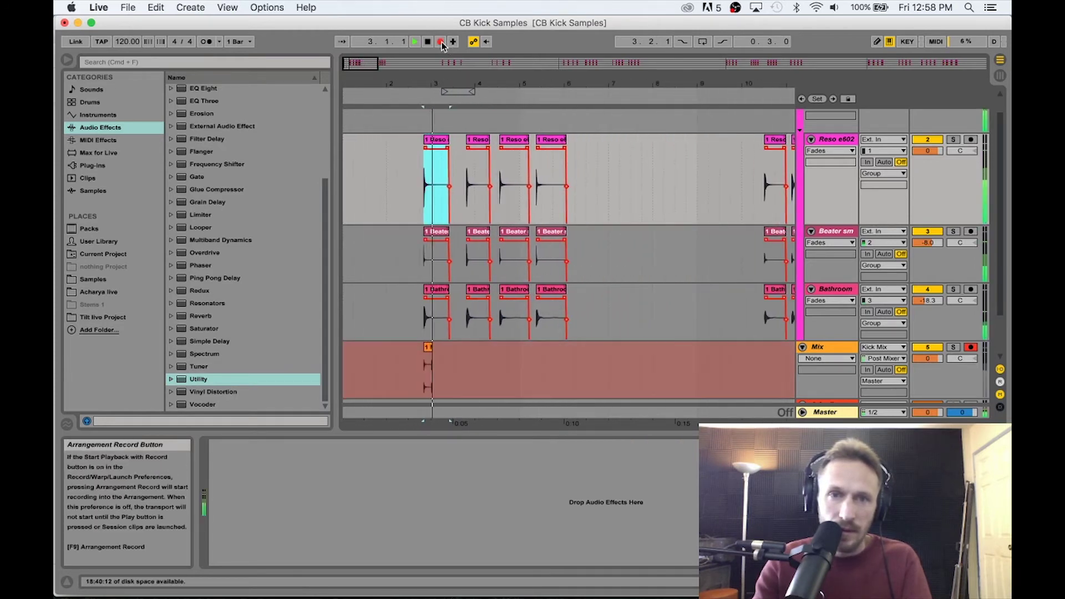
key("space")
left_click(476, 183)
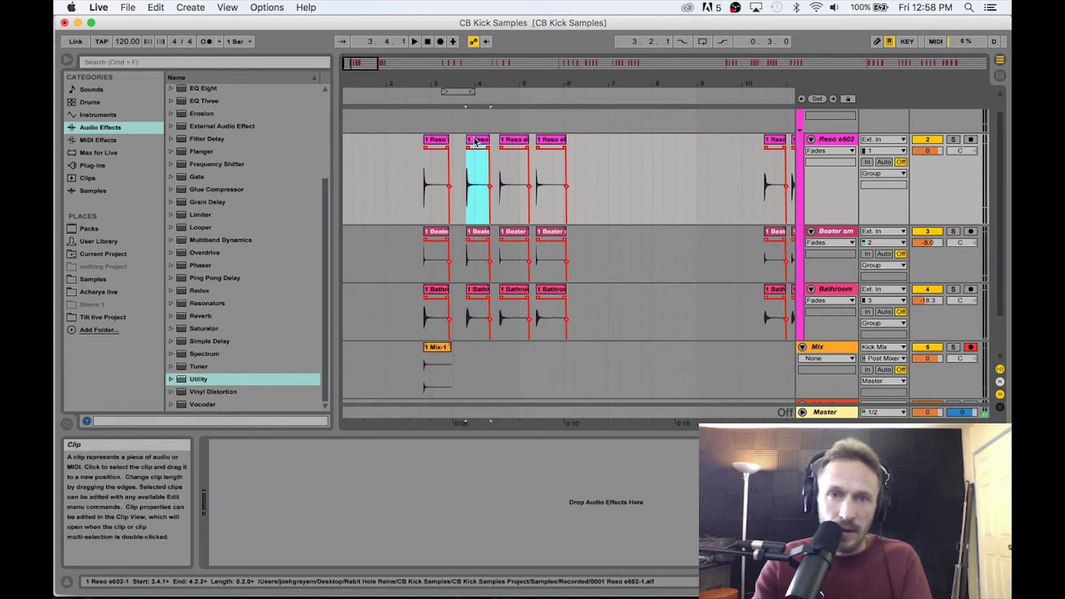
left_click(441, 42)
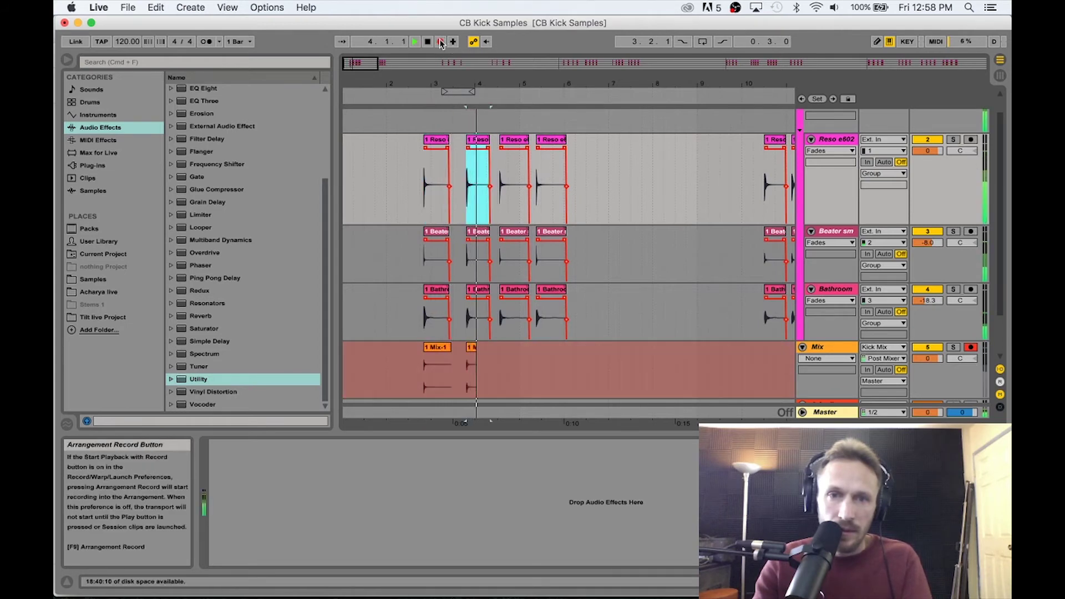
key("space")
- Record the third and fourth kick hits separately onto the Mix track, starting each take at its clip's start
left_click(515, 138)
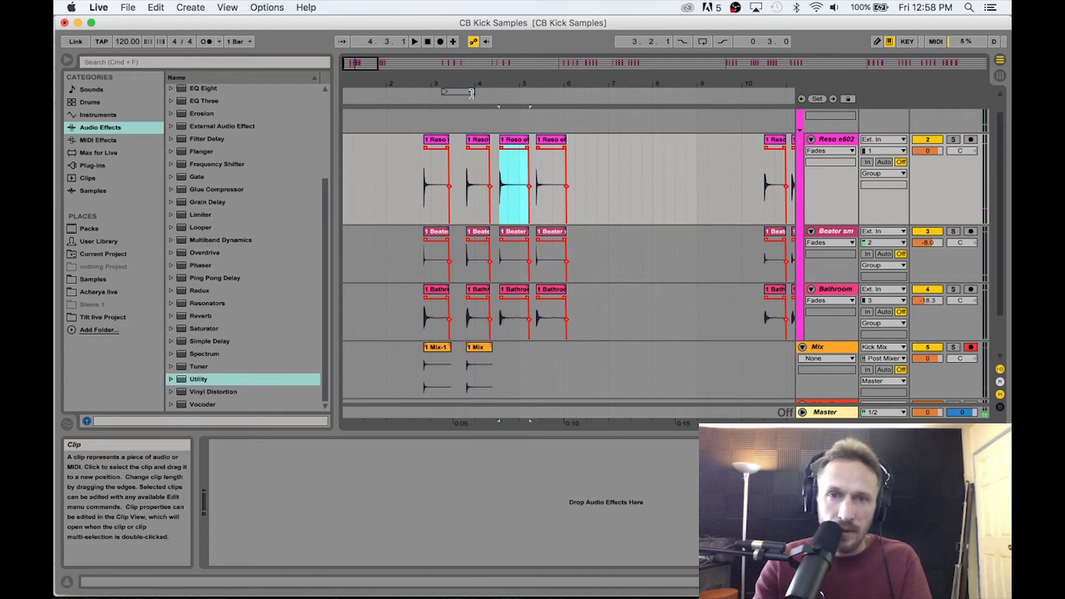
left_click(439, 42)
key("space")
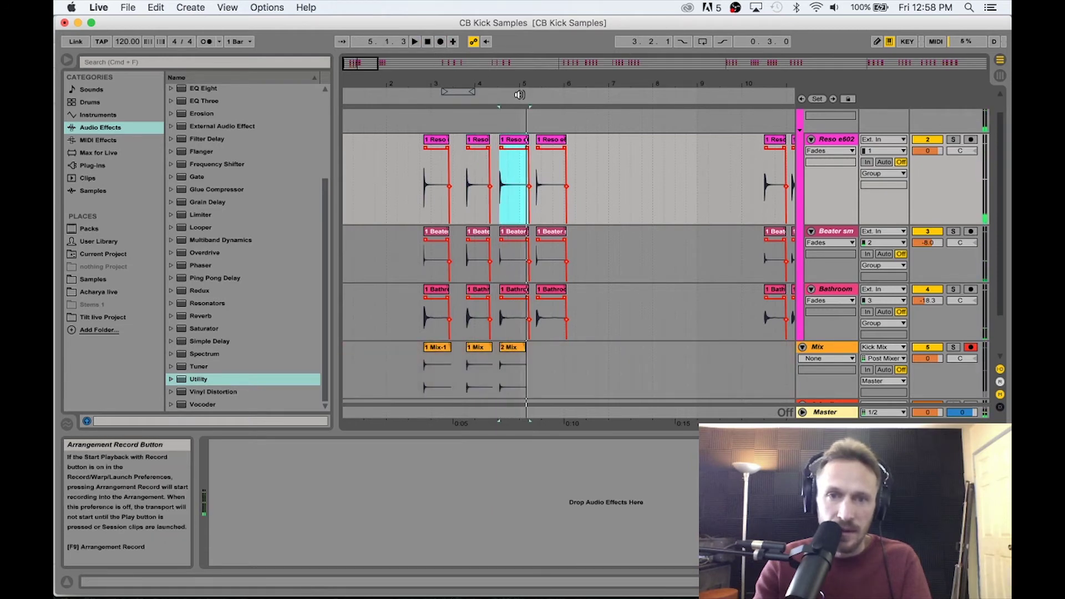
left_click(551, 139)
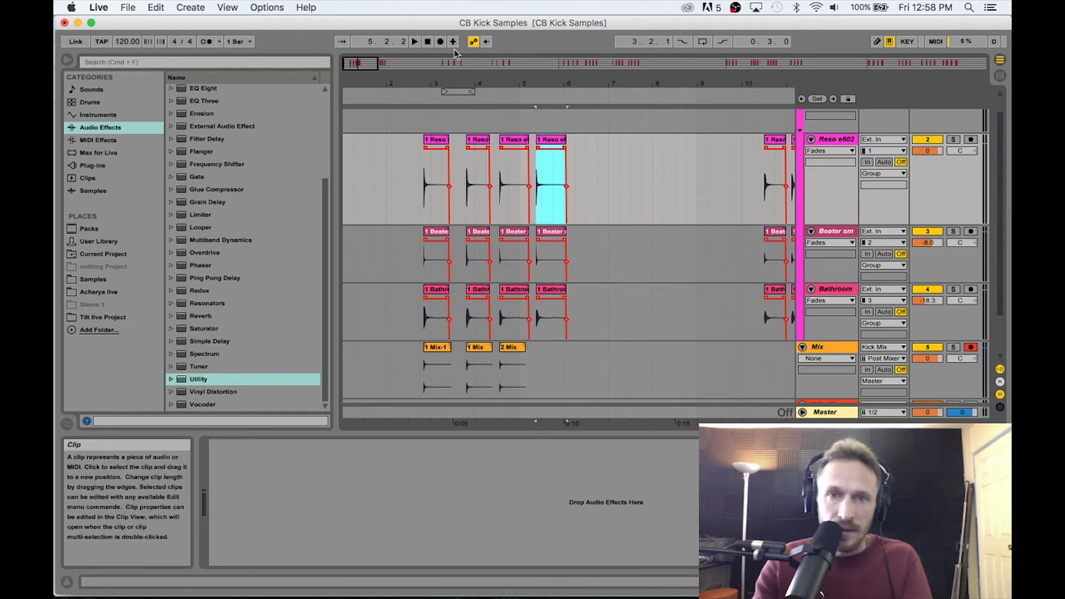
left_click(440, 42)
key("space")
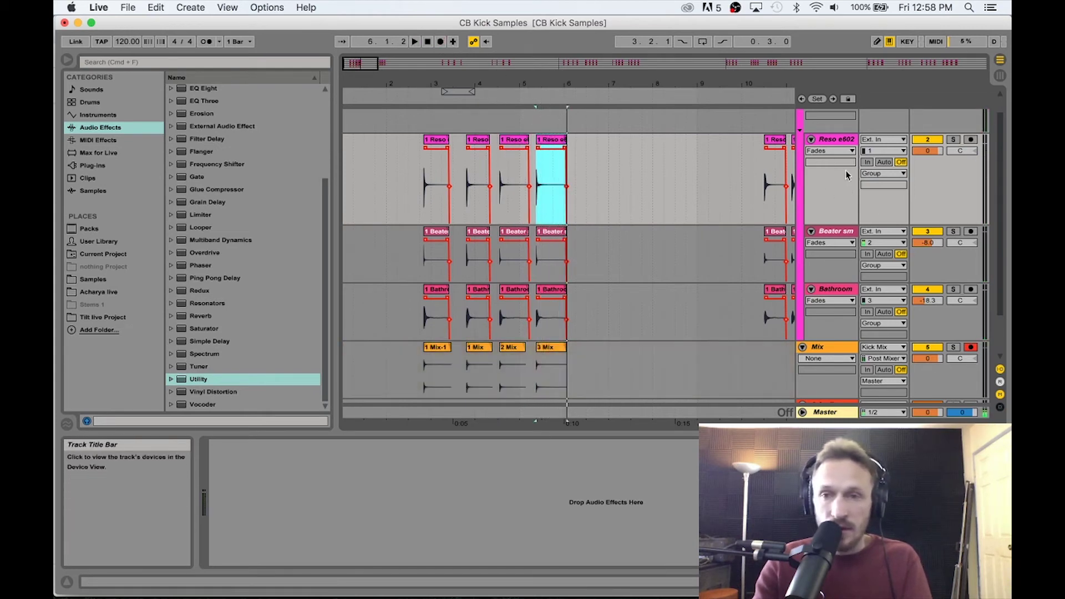
- Mute the Mix track and audition the first kick hit through the grouped microphone tracks
left_click_drag(771, 90, 472, 91)
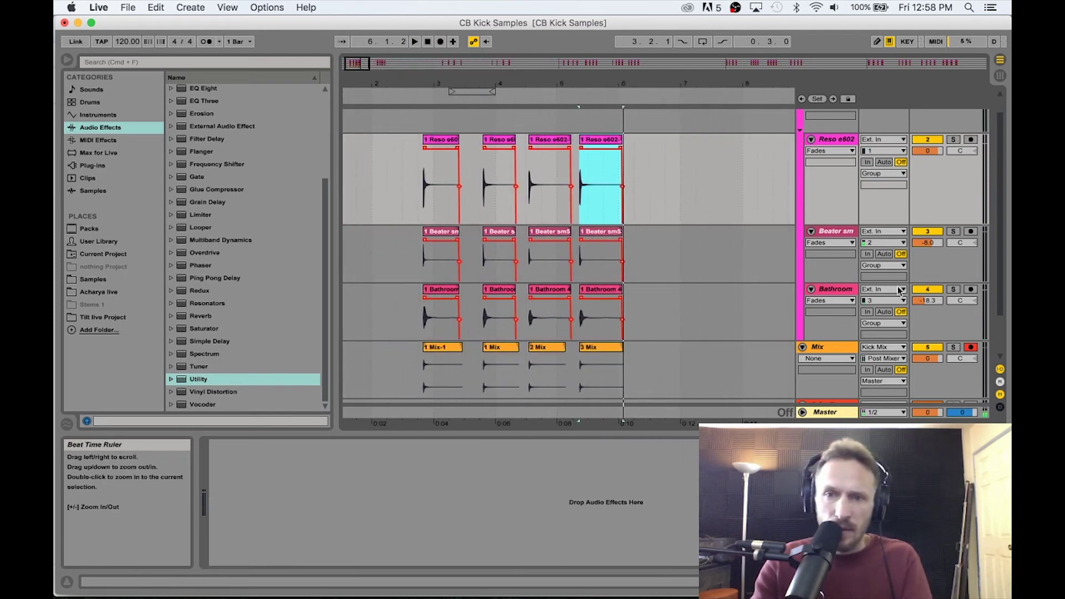
left_click(932, 351)
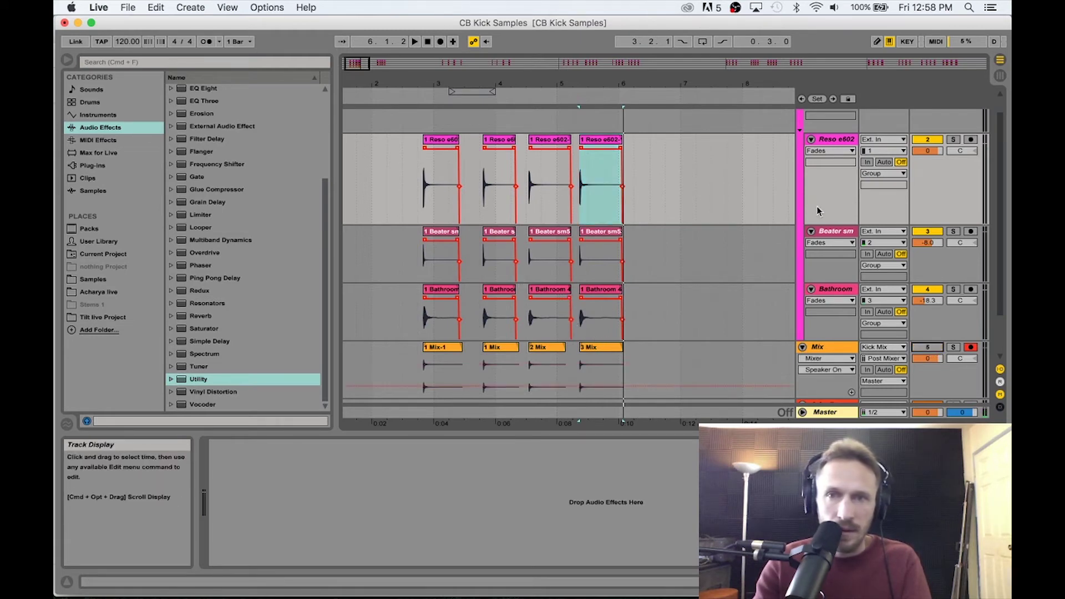
left_click(441, 142)
key("space")
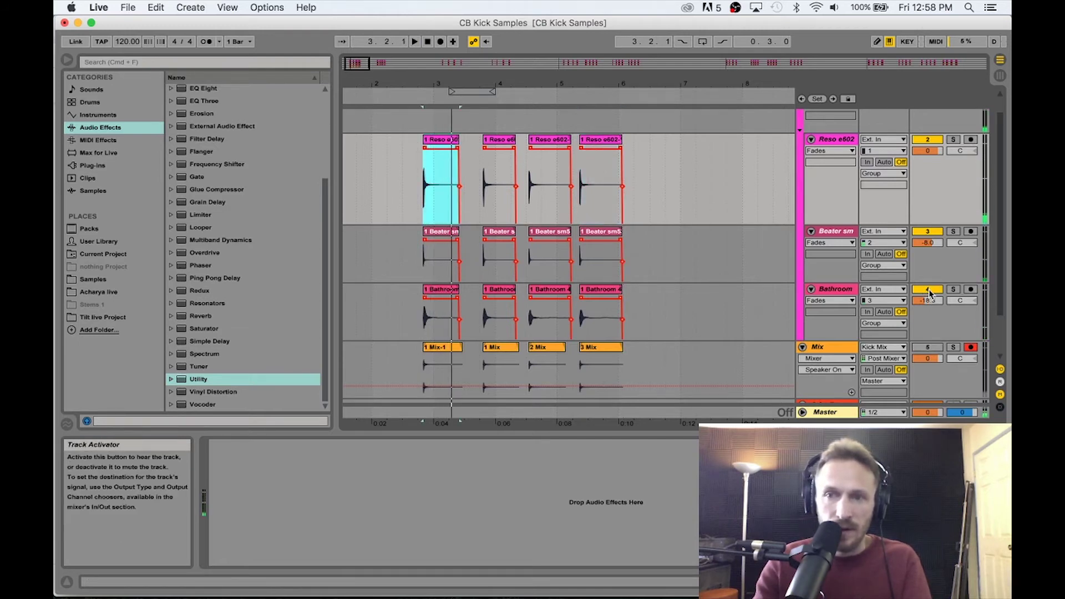
left_click(927, 289)
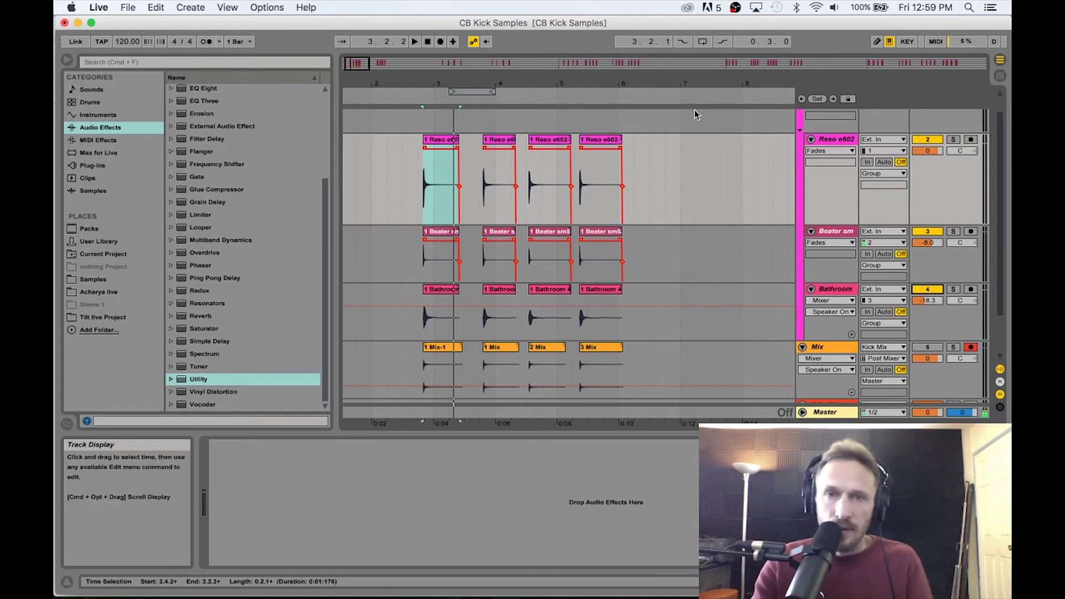
- Audition a kick hit at the start of the Reso Stick section
left_click_drag(732, 82, 732, 36)
left_click_drag(395, 91, 362, 91)
left_click_drag(380, 83, 377, 72)
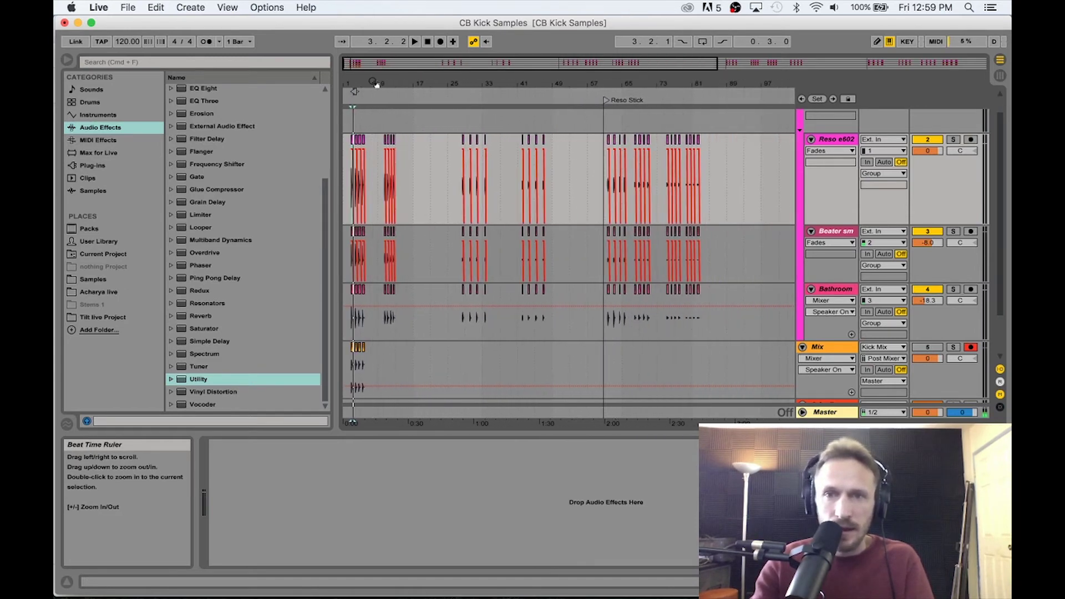
left_click_drag(641, 83, 696, 147)
left_click(495, 143)
key("space")
key("space")
- Audition the first Shell Stick hit with the Bathroom track muted and unmuted to compare the blend
left_click_drag(385, 84, 384, 55)
left_click_drag(572, 80, 334, 102)
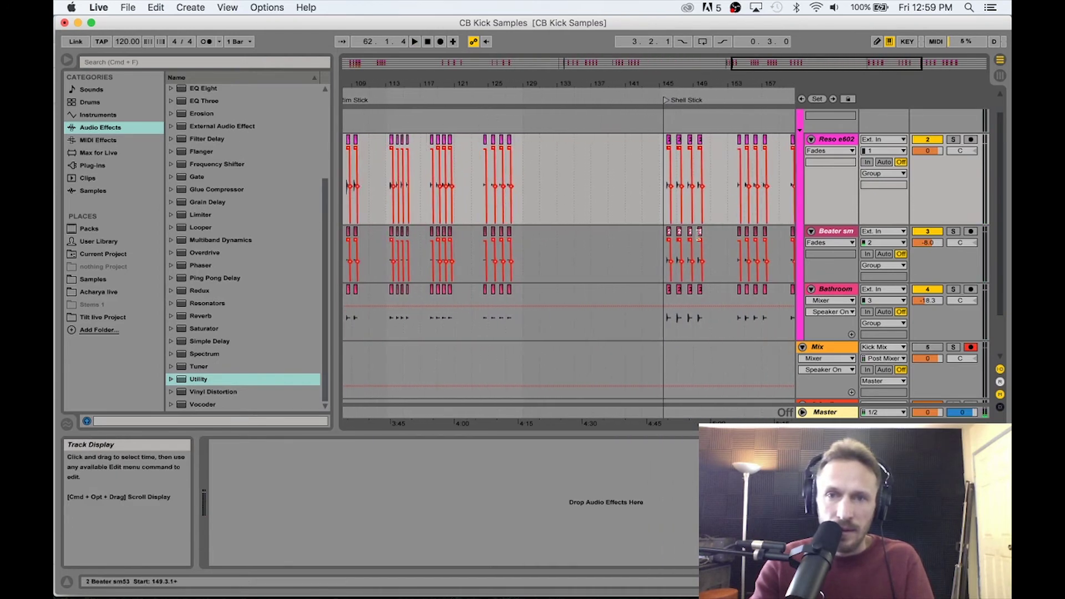
left_click_drag(694, 84, 693, 108)
left_click(637, 141)
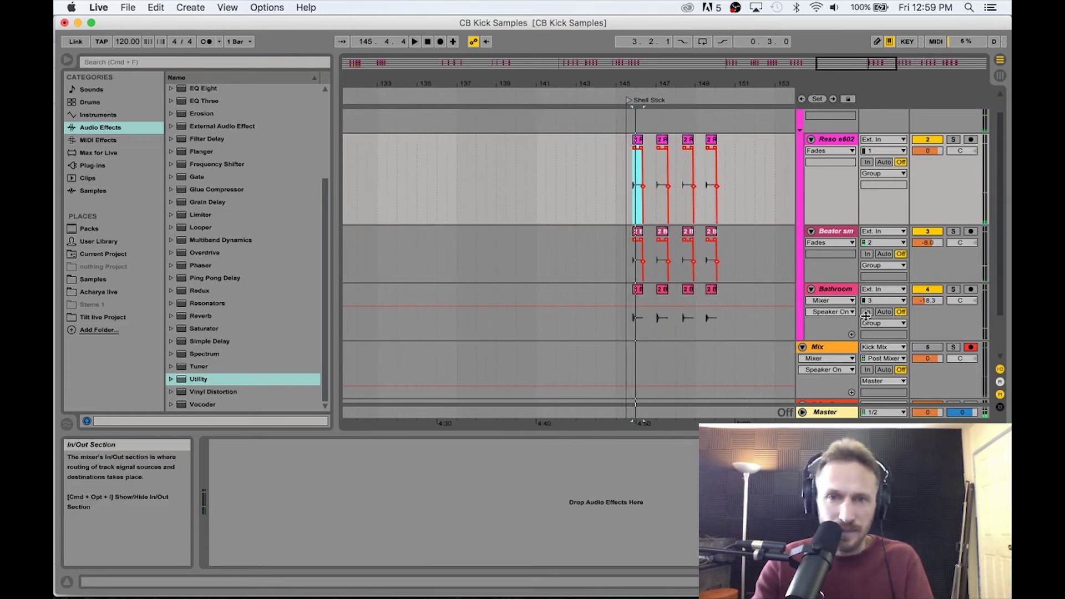
key("space")
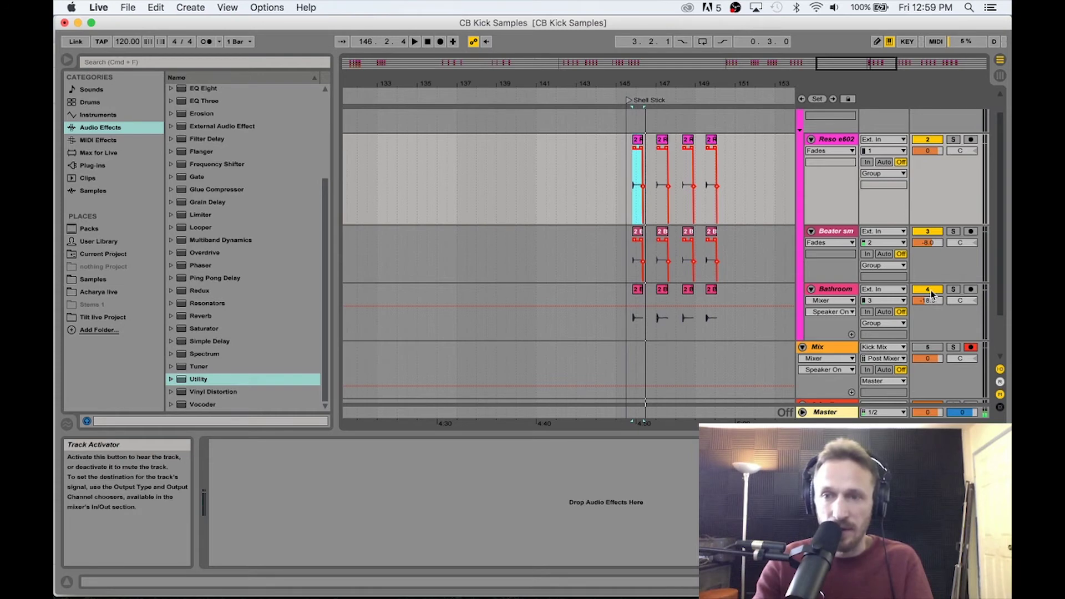
left_click(930, 290)
key("space")
key("space")
key("space")
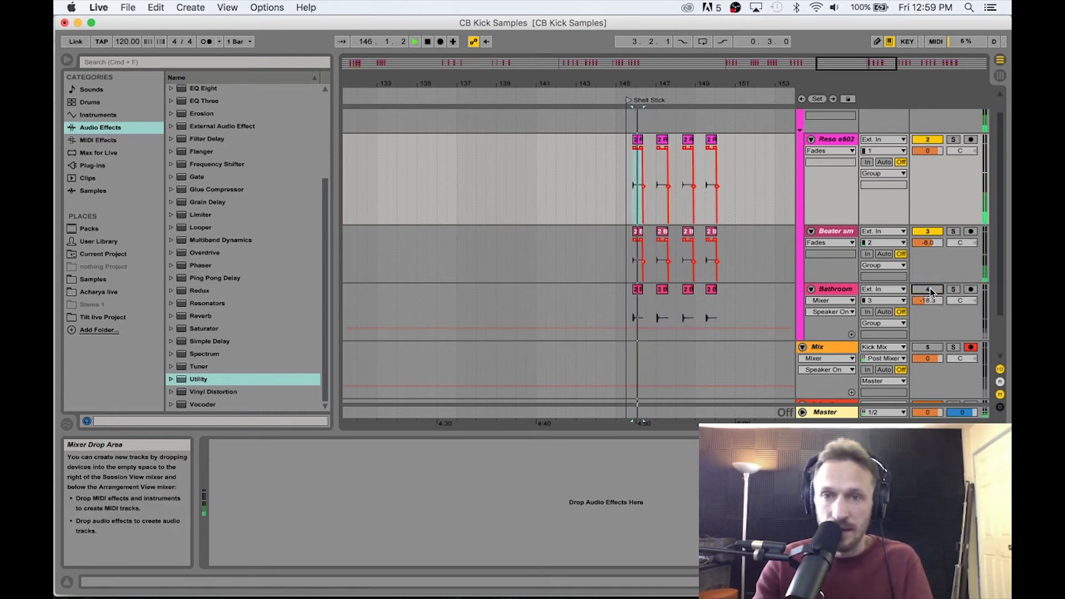
key("space")
key("space")
left_click(931, 290)
key("space")
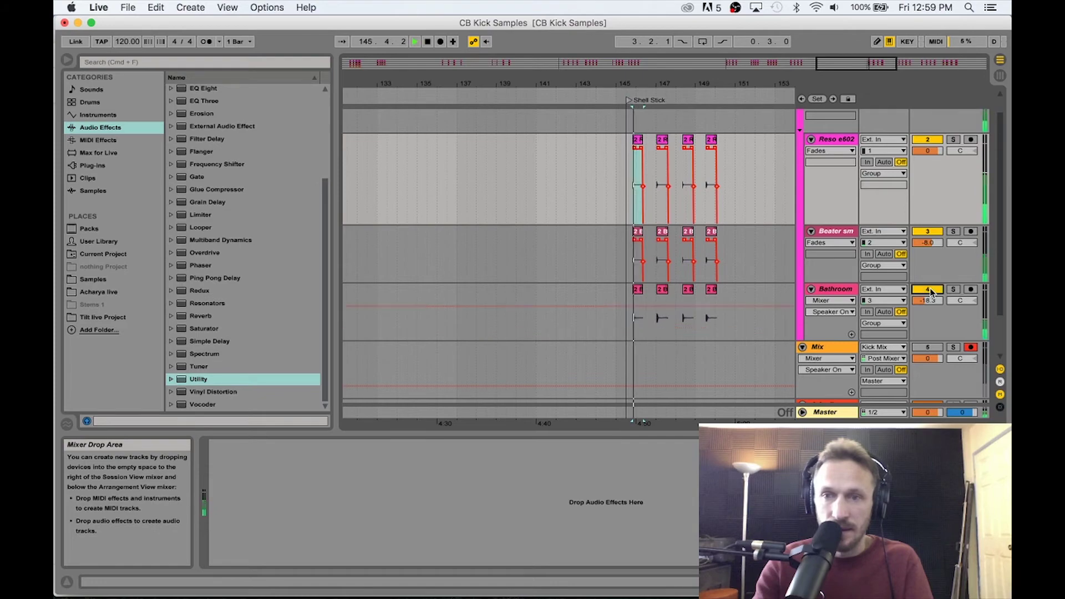
key("space")
left_click_drag(656, 86, 617, 116)
left_click_drag(374, 88, 393, 142)
left_click_drag(613, 86, 605, 83)
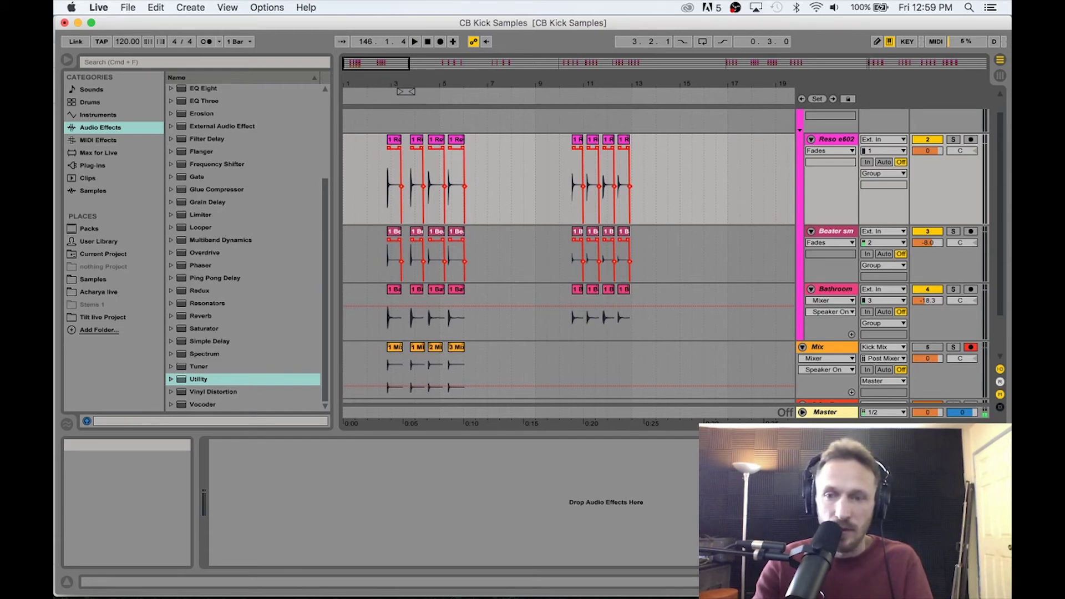
mouse_move(832, 598)
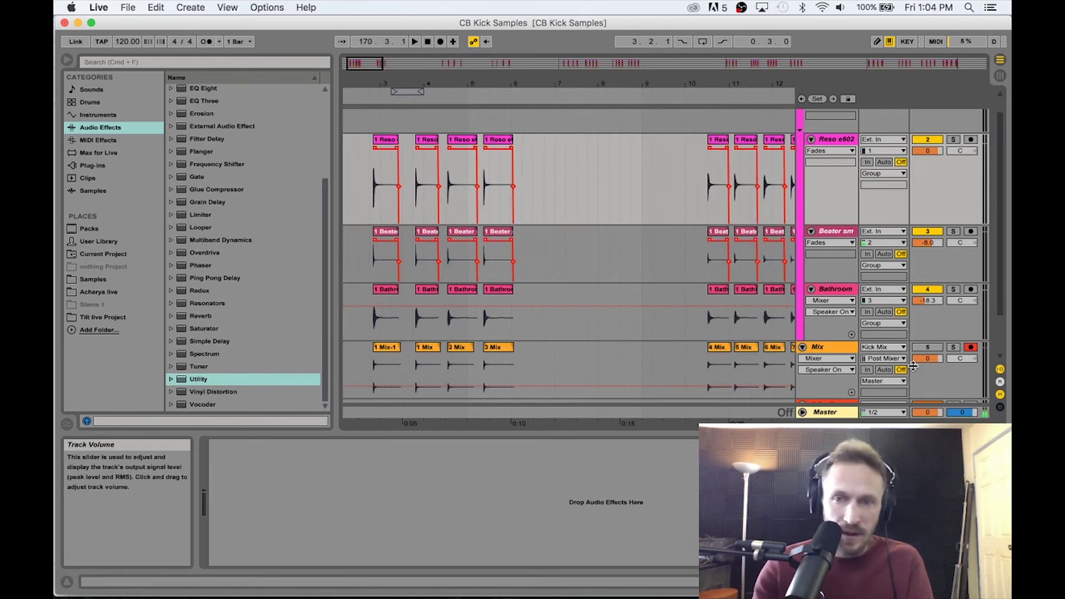
- Display the clip fades on the Mix track instead of its Speaker On automation
left_click(826, 358)
left_click(826, 380)
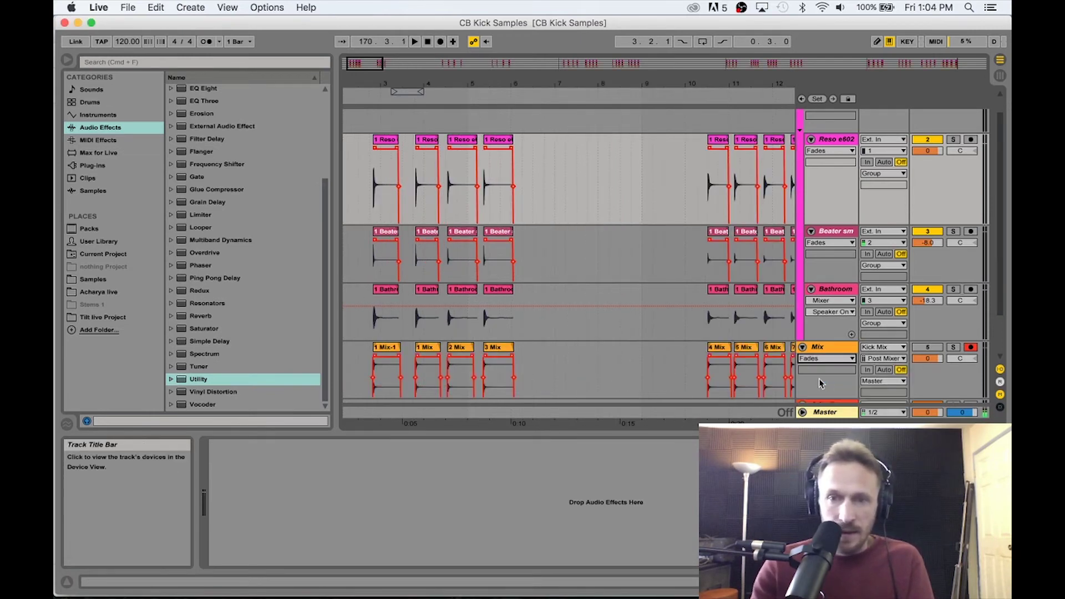
left_click(453, 240)
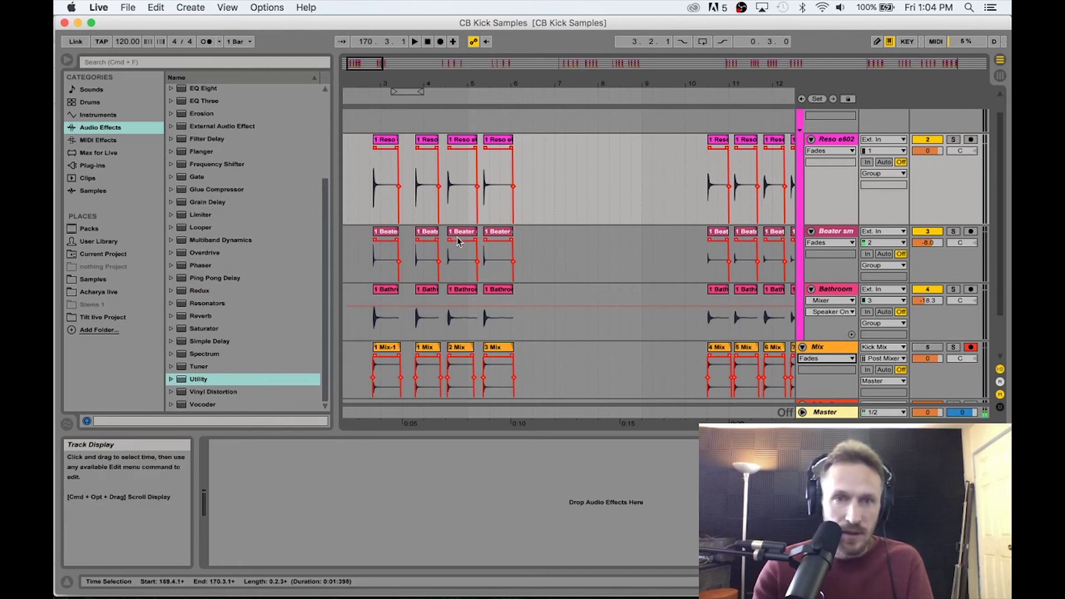
- Fold the Kick Mix group so its microphone tracks are hidden, and increase the Mix track's height
scroll(816, 171, "up", 2)
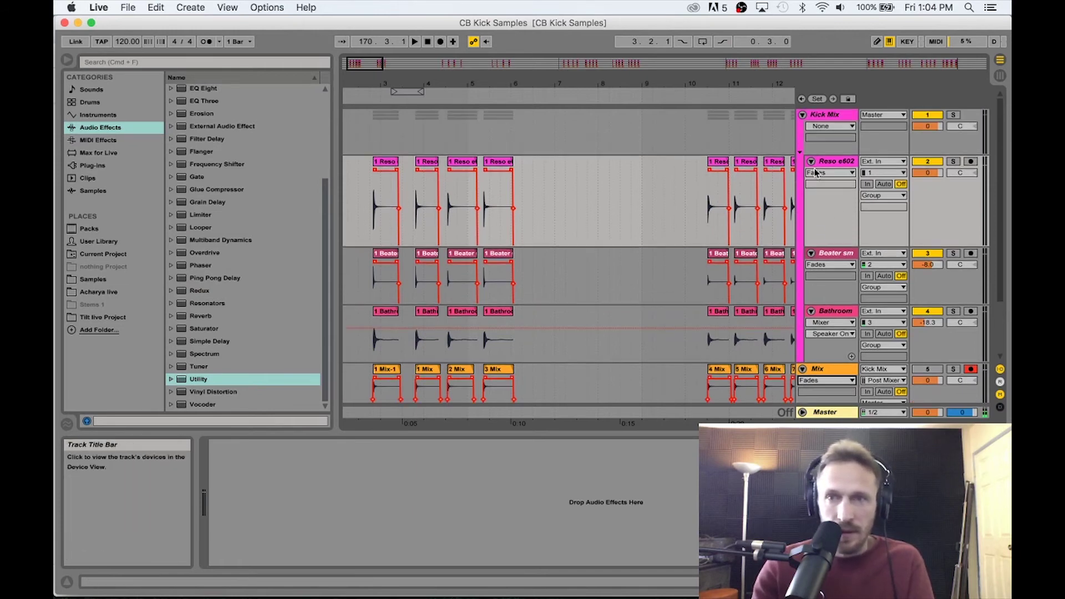
left_click(802, 115)
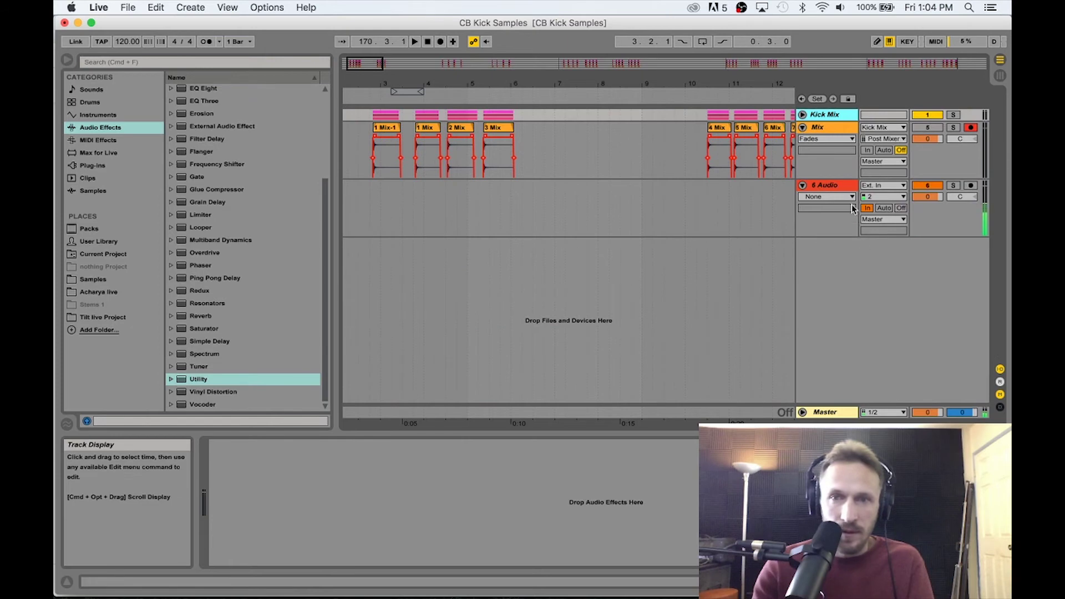
left_click_drag(830, 179, 830, 235)
- Remove the fade-ins at the starts of the first four clips on the Mix track, 1 Mix-1 through 3 Mix
left_click_drag(412, 83, 493, 145)
left_click(472, 136)
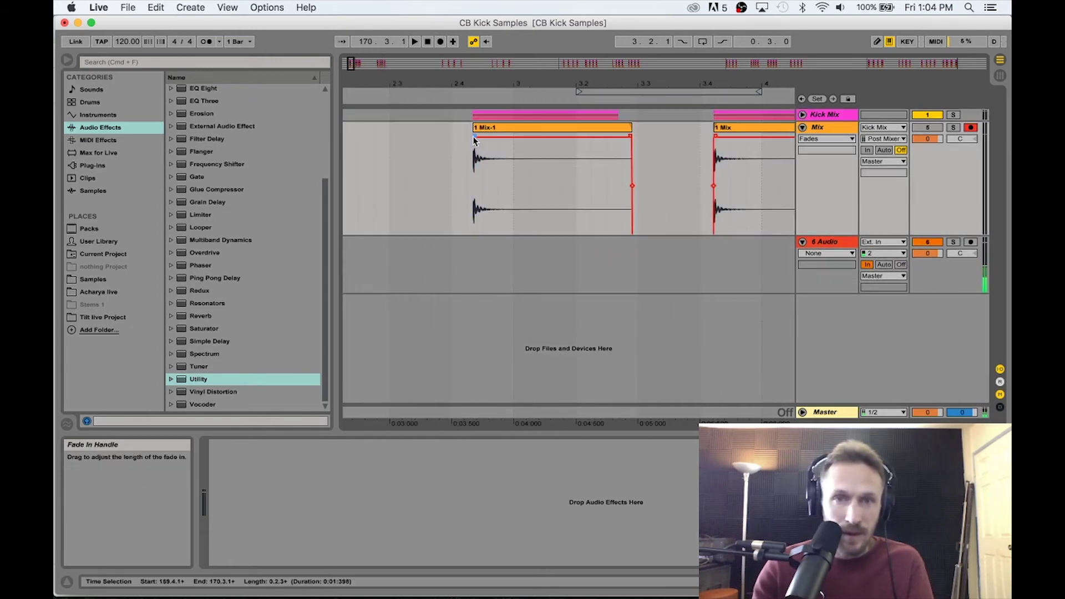
left_click_drag(768, 78, 554, 123)
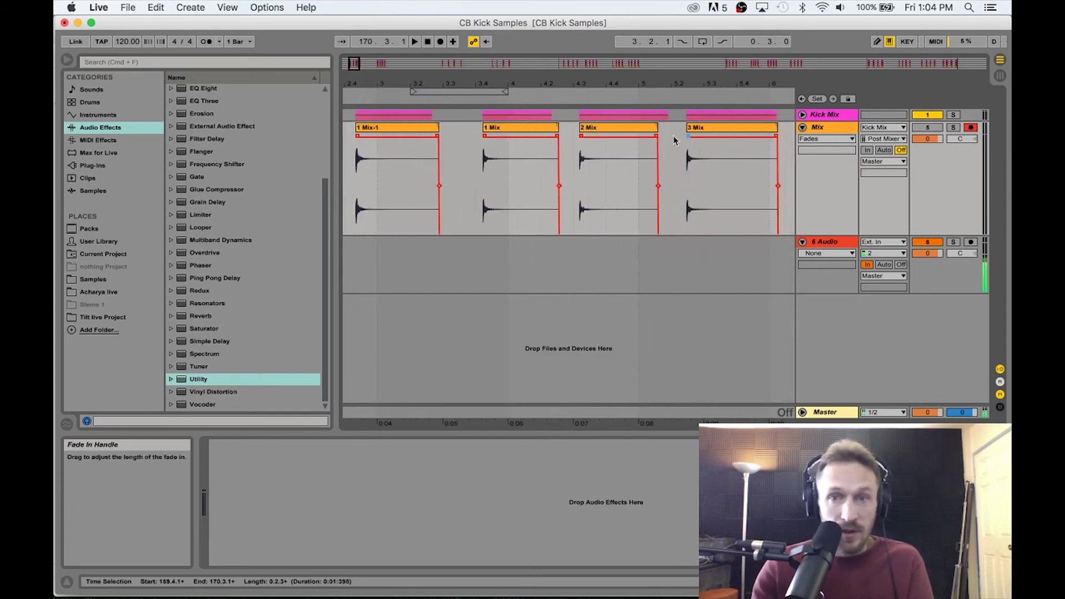
- Remove the fade-ins from the second group of hits on the Mix track, 4 Mix through 7 Mix
left_click_drag(773, 86, 647, 89)
left_click_drag(621, 137, 579, 137)
left_click_drag(707, 135, 661, 131)
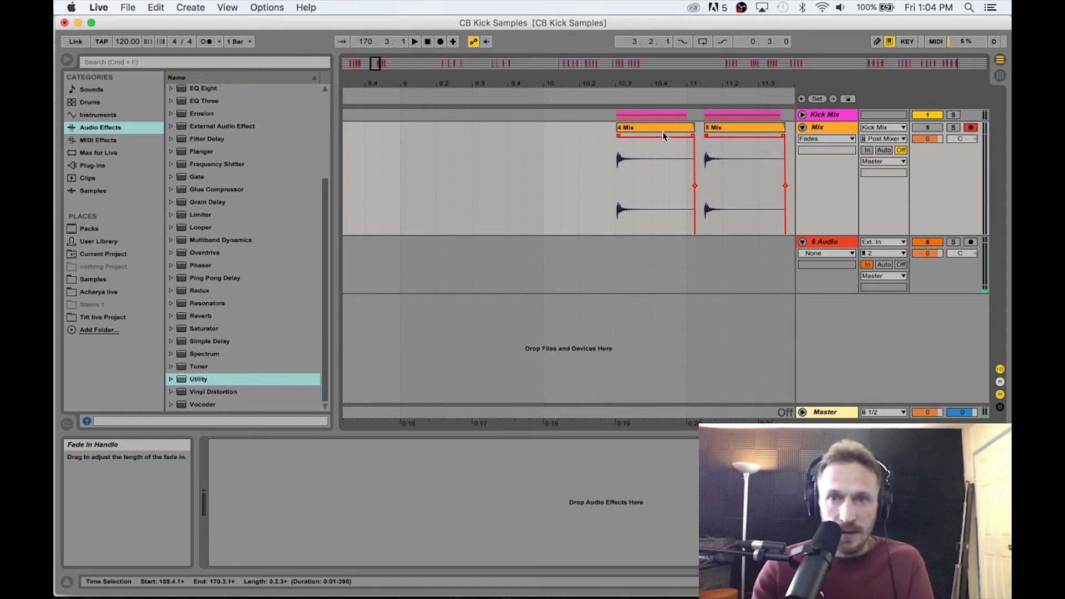
left_click_drag(660, 85, 444, 83)
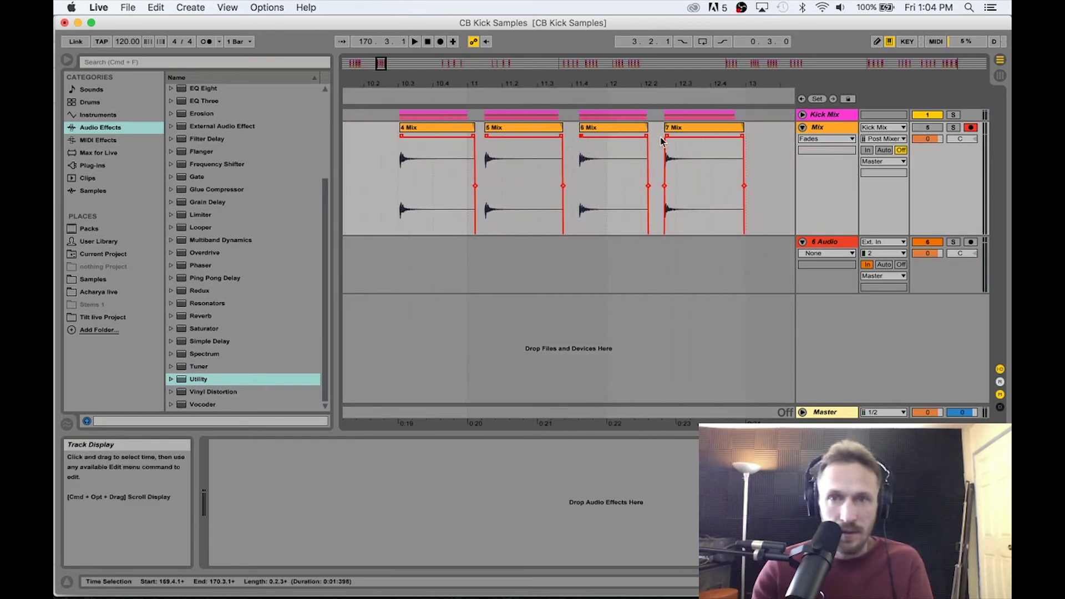
left_click_drag(666, 135, 654, 139)
- Remove the fade-ins from the Mix track clips 8 Mix through 11 Mix
left_click_drag(770, 83, 771, 72)
left_click_drag(631, 77, 610, 133)
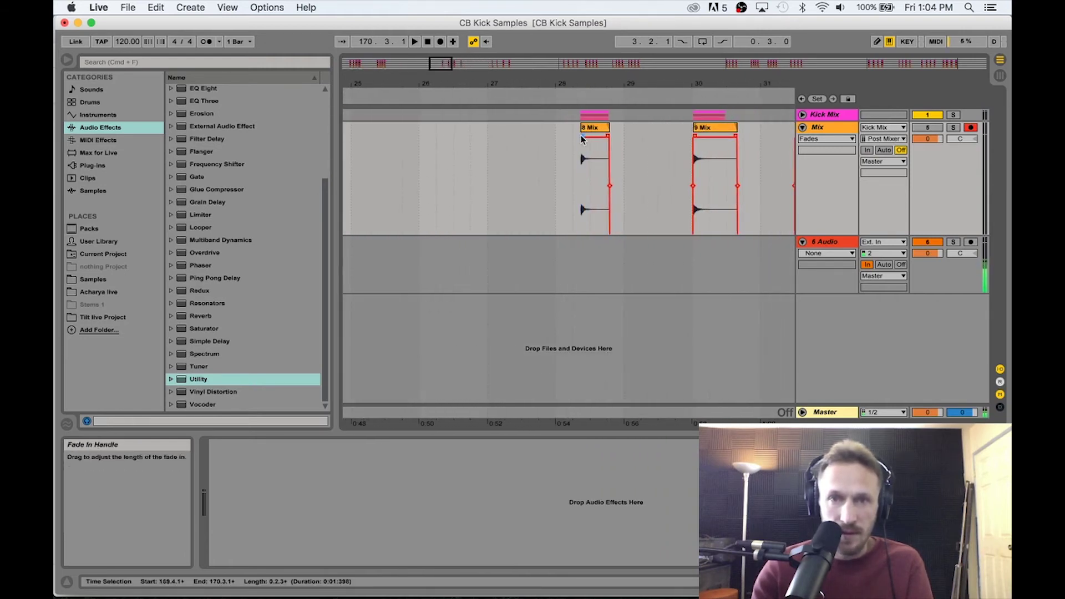
scroll(575, 118, "right", 6)
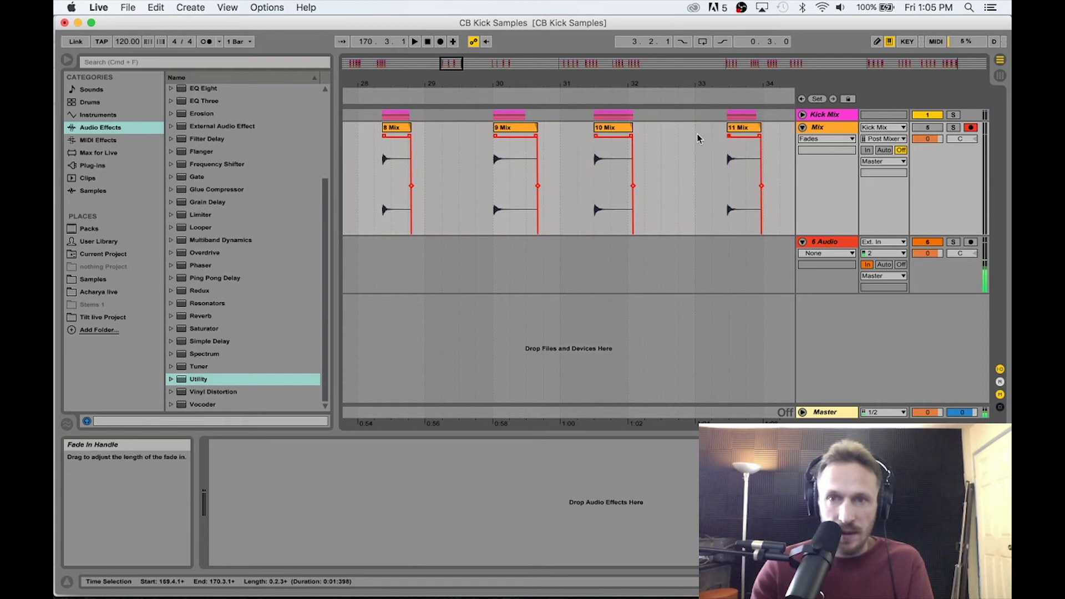
- Remove the fade-ins from the Mix track clips 12 Mix through 15 Mix
left_click_drag(782, 85, 537, 85)
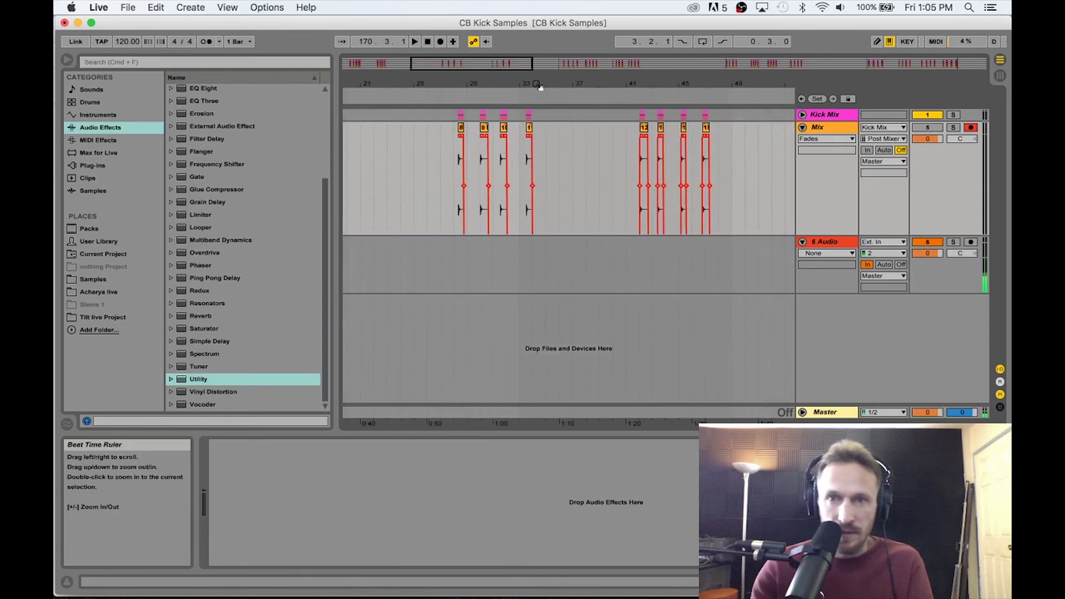
left_click_drag(653, 81, 653, 133)
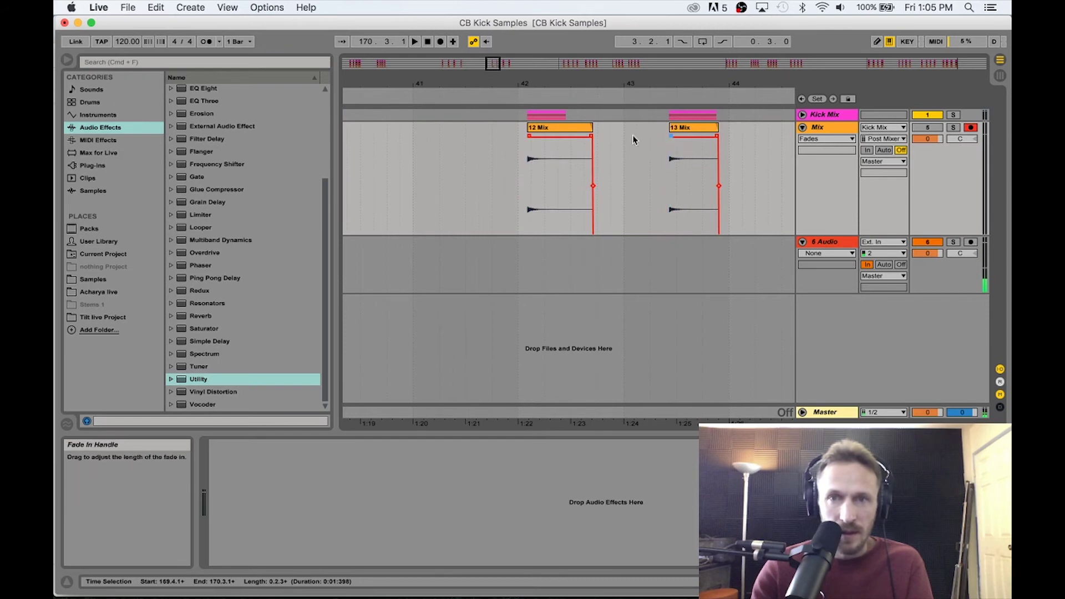
left_click_drag(760, 85, 543, 76)
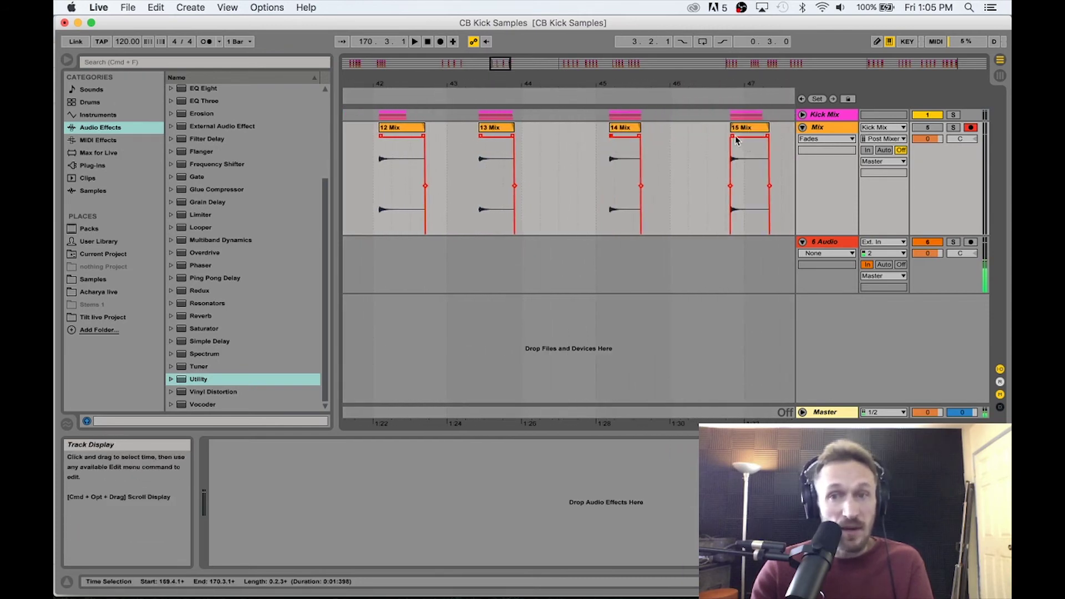
- Remove the fade-ins from the first clips of the Reso Stick section, 16 Mix through 20 Mix
left_click_drag(783, 83, 510, 62)
left_click_drag(612, 84, 571, 135)
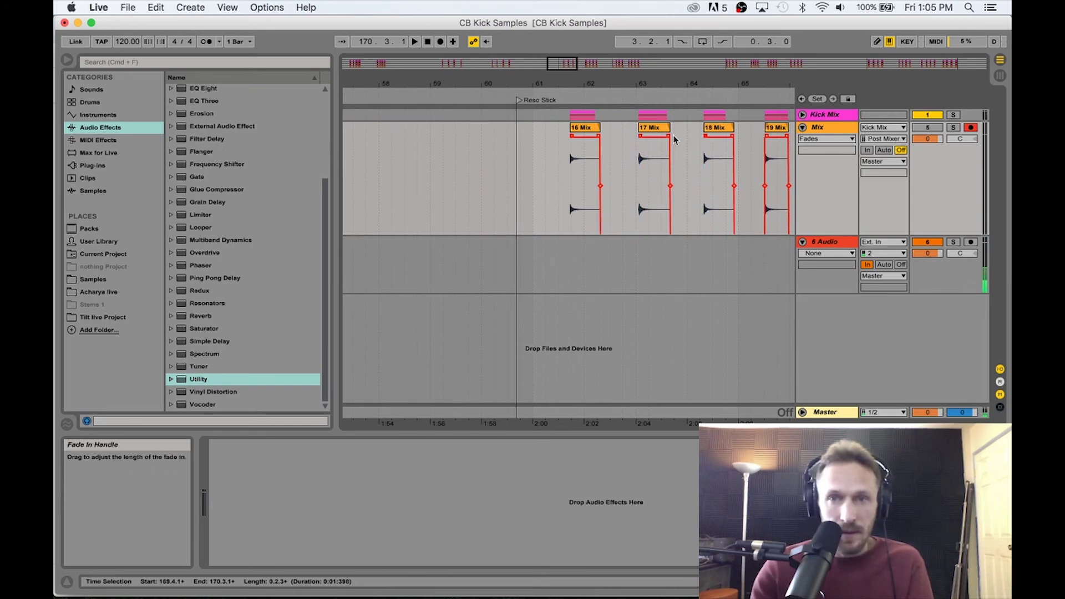
scroll(637, 141, "right", 5)
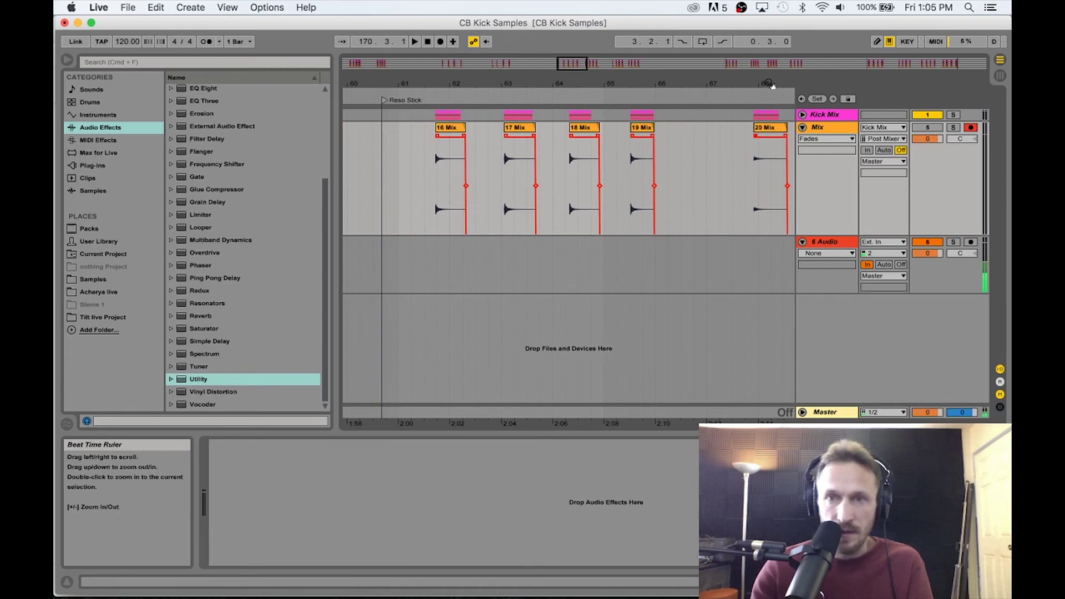
- Remove the fade-ins from the Reso Stick clips 21 Mix through 28 Mix
scroll(693, 139, "right", 5)
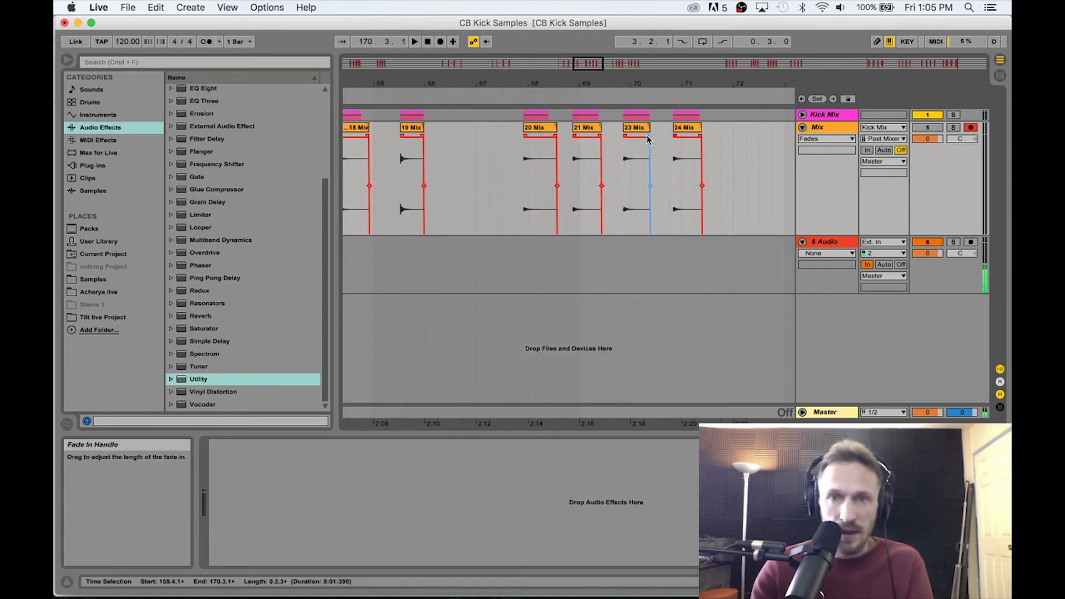
scroll(568, 83, "right", 2)
scroll(637, 141, "right", 4)
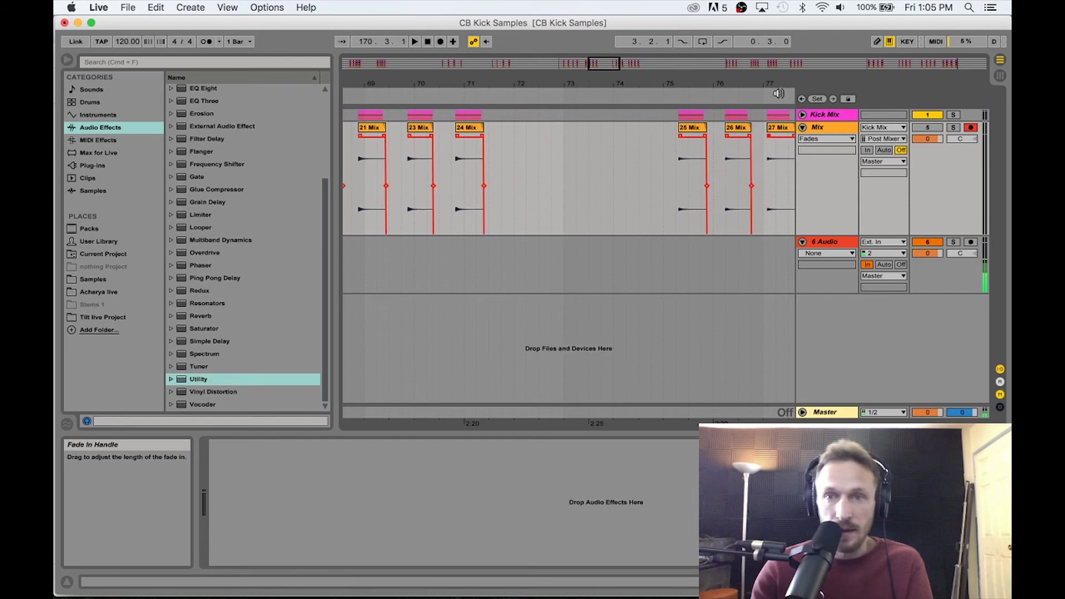
scroll(638, 135, "right", 4)
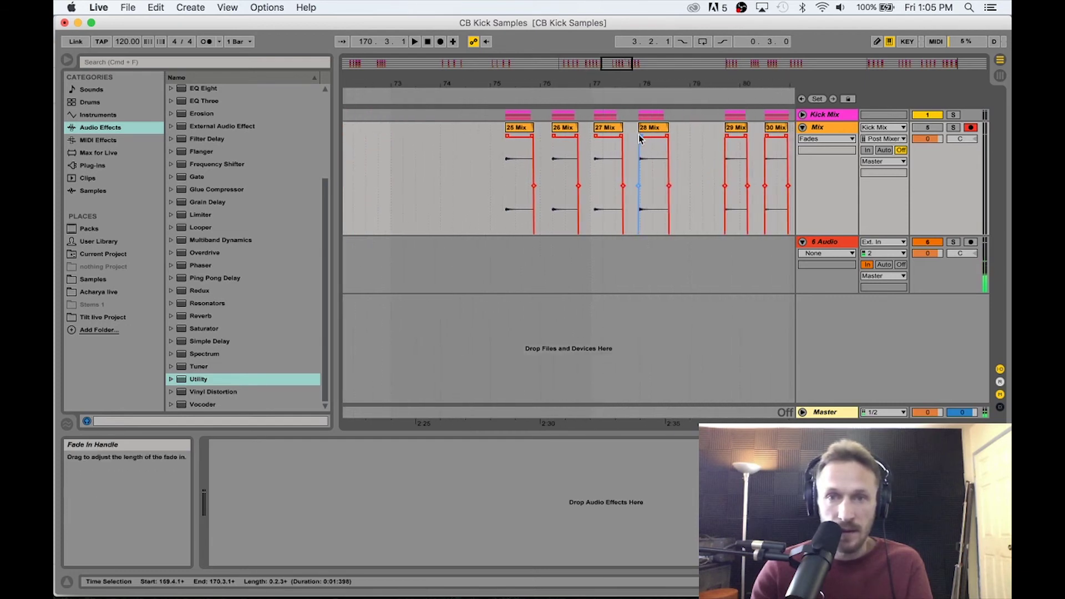
- Unmute the Mix track with its solo off, mute the Kick Mix group, and show the Mix track's clip fades again
left_click(927, 129)
left_click(950, 128)
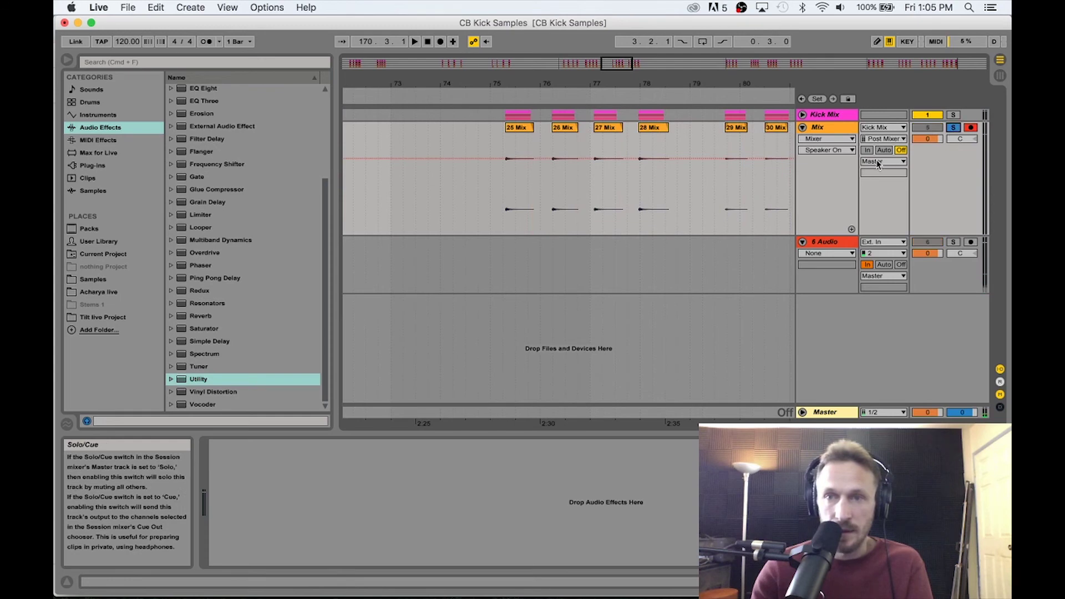
left_click(928, 127)
left_click(953, 127)
left_click(887, 127)
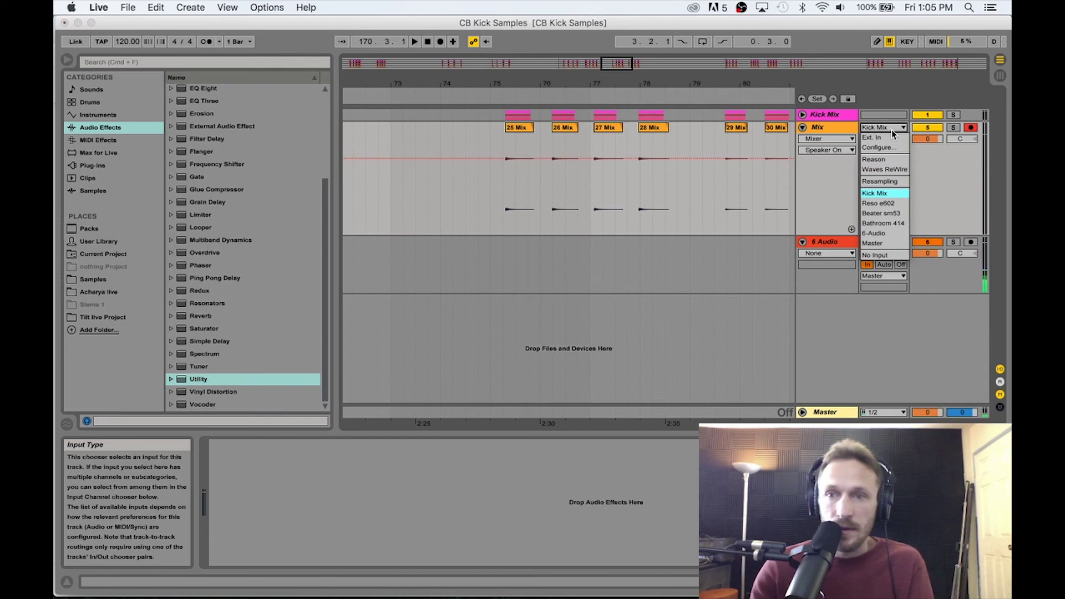
left_click(873, 161)
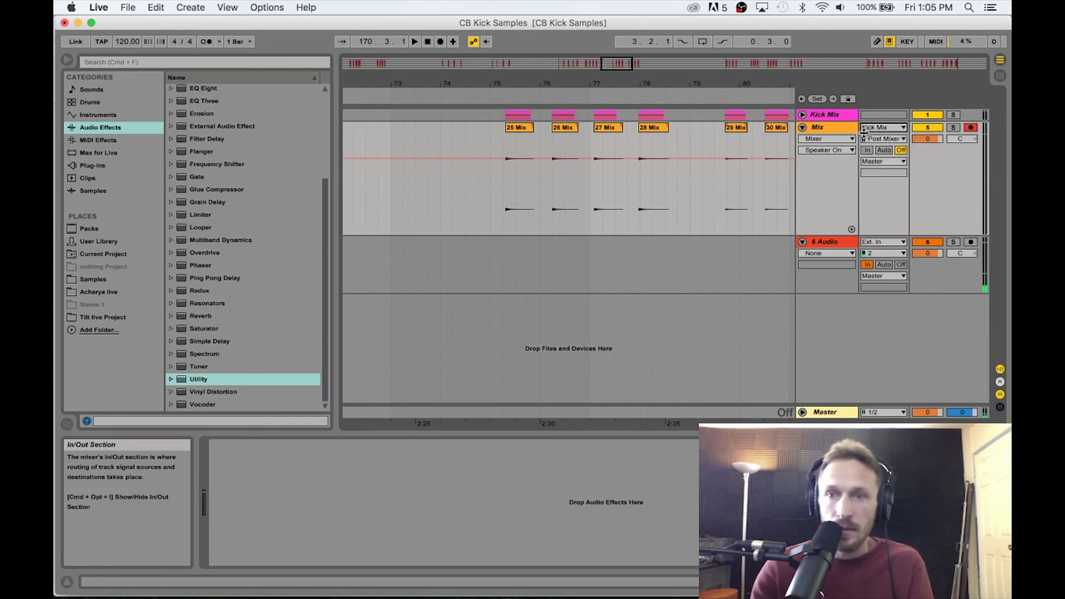
left_click(846, 139)
left_click(827, 156)
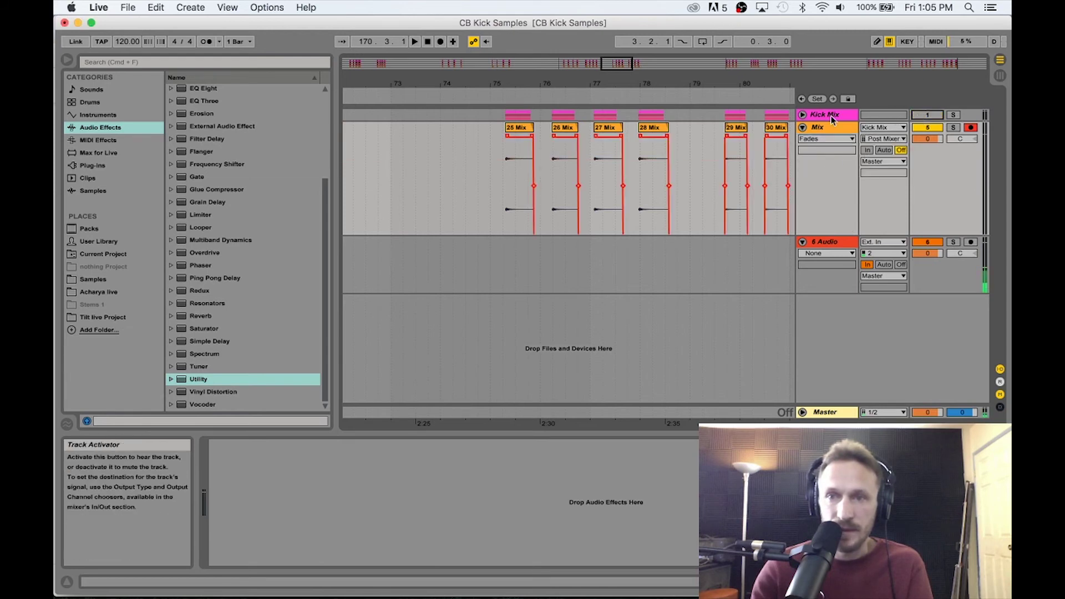
- Audition the 25 Mix clip on the Mix track
left_click(516, 132)
key("space")
key("space")
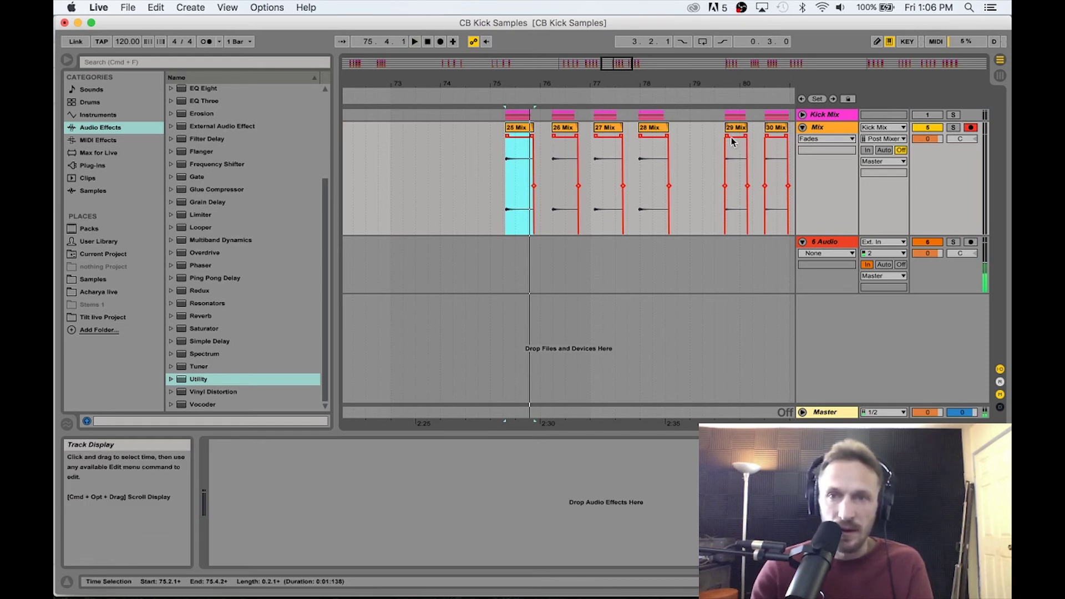
- Remove the fade-ins from the end of the Reso Stick section into the first Rim Stick hits, 29 Mix through 36 Mix
left_click_drag(768, 85, 604, 86)
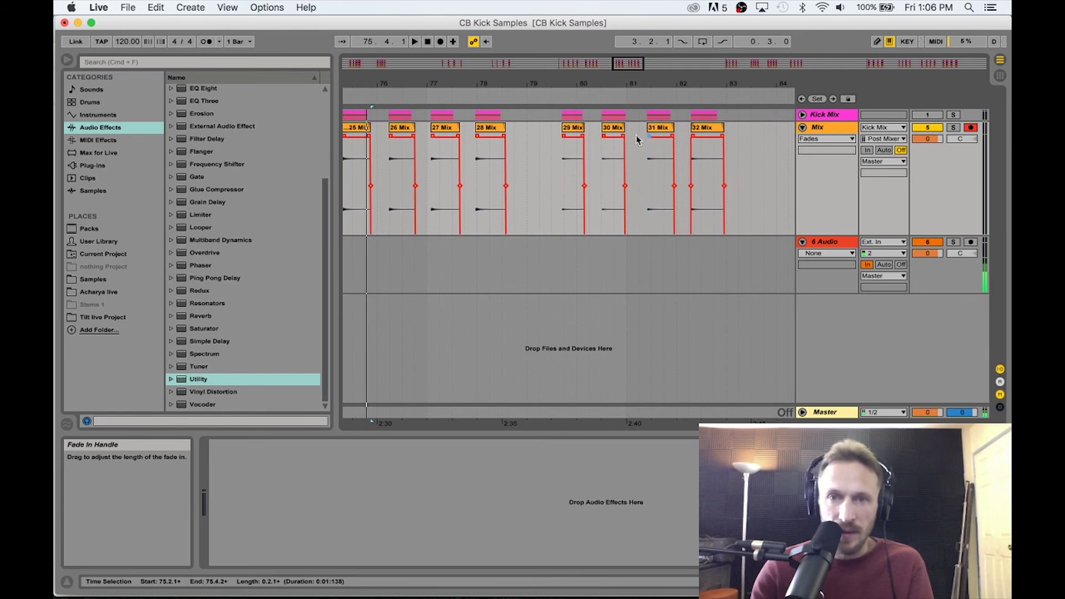
left_click_drag(785, 86, 604, 52)
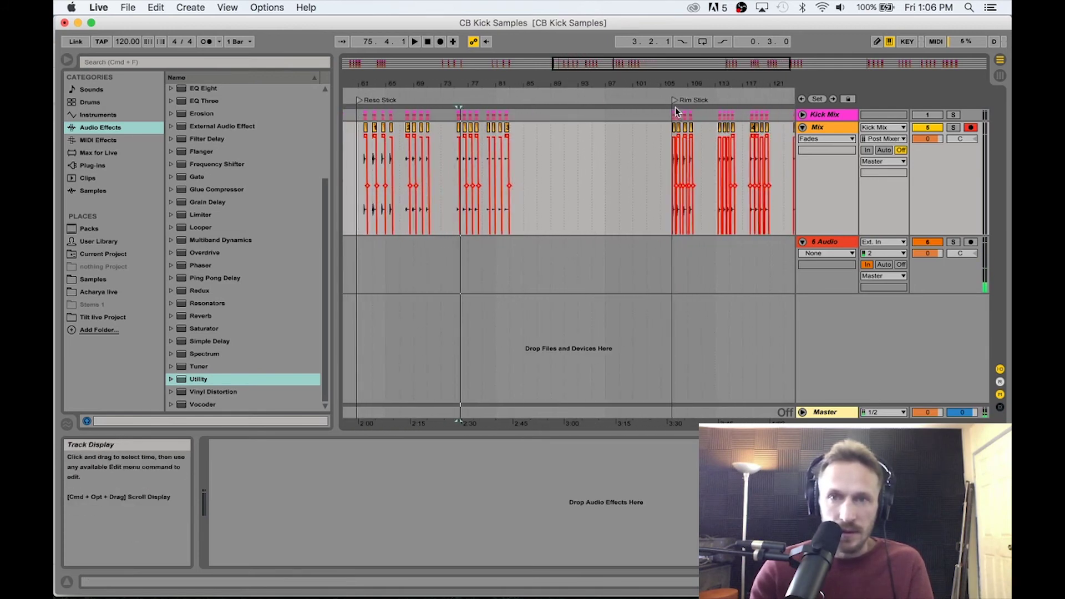
left_click_drag(682, 83, 571, 138)
left_click_drag(636, 135, 637, 134)
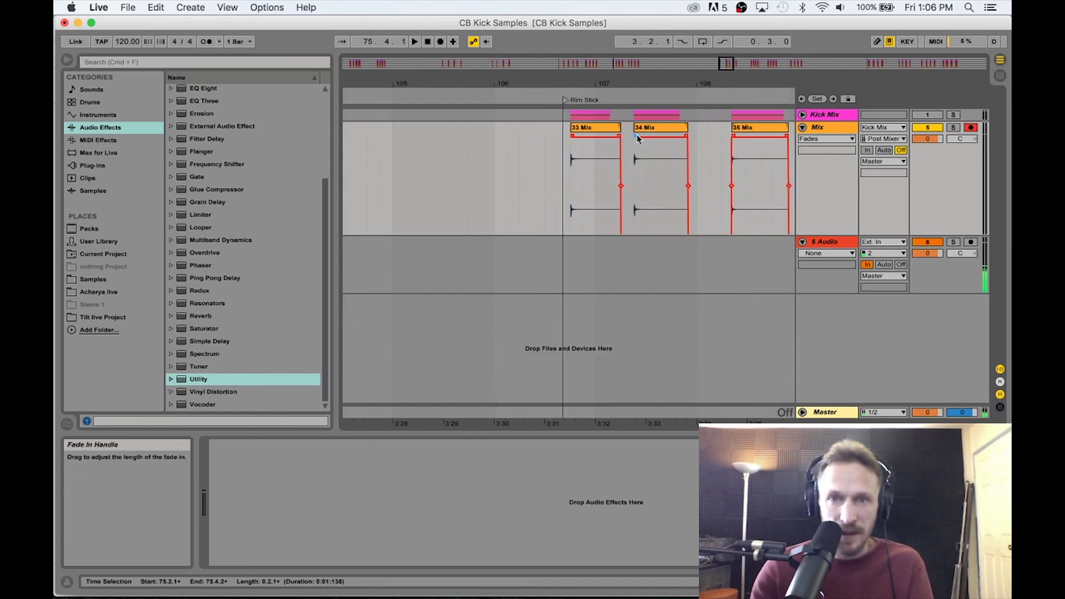
left_click_drag(733, 138, 732, 137)
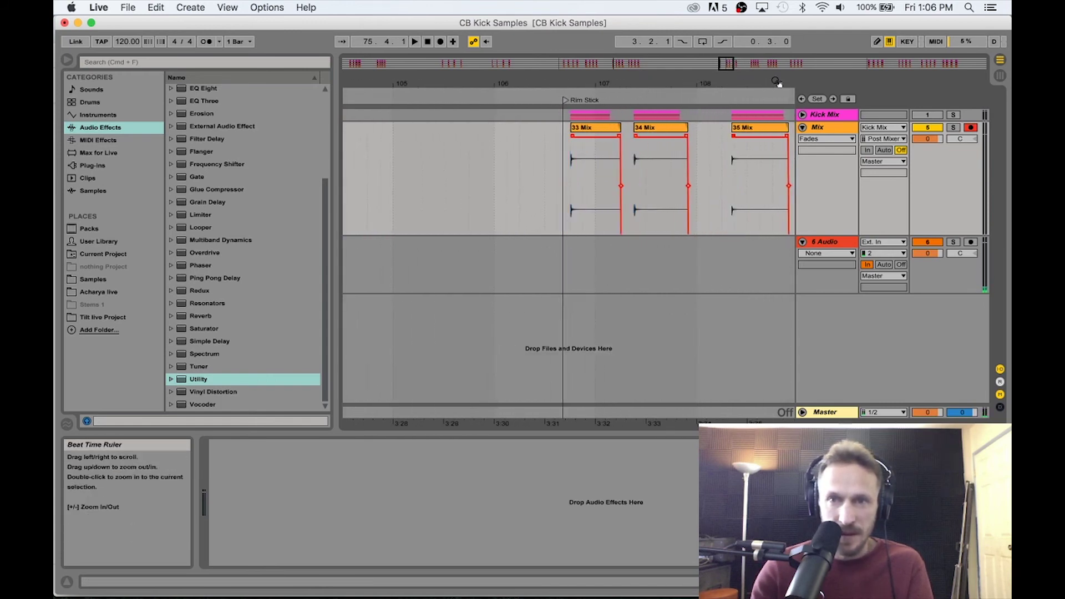
left_click_drag(774, 86, 496, 86)
left_click_drag(545, 135, 544, 135)
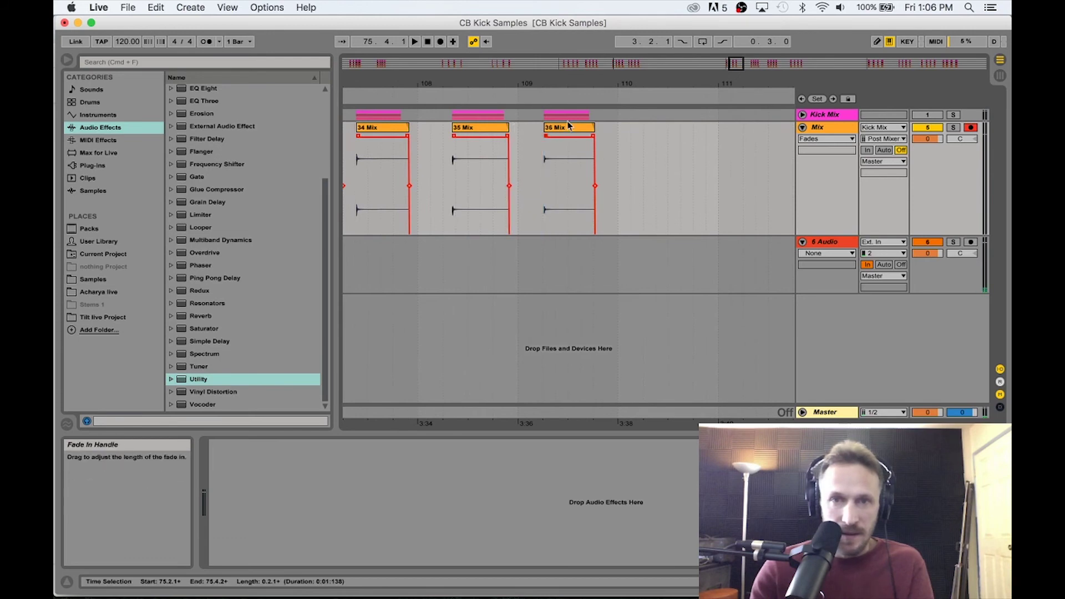
- Remove the fade-ins from the remaining Rim Stick and Shell Stick clips, 37 Mix through 67 Mix
left_click_drag(732, 86, 508, 72)
left_click_drag(601, 136, 568, 138)
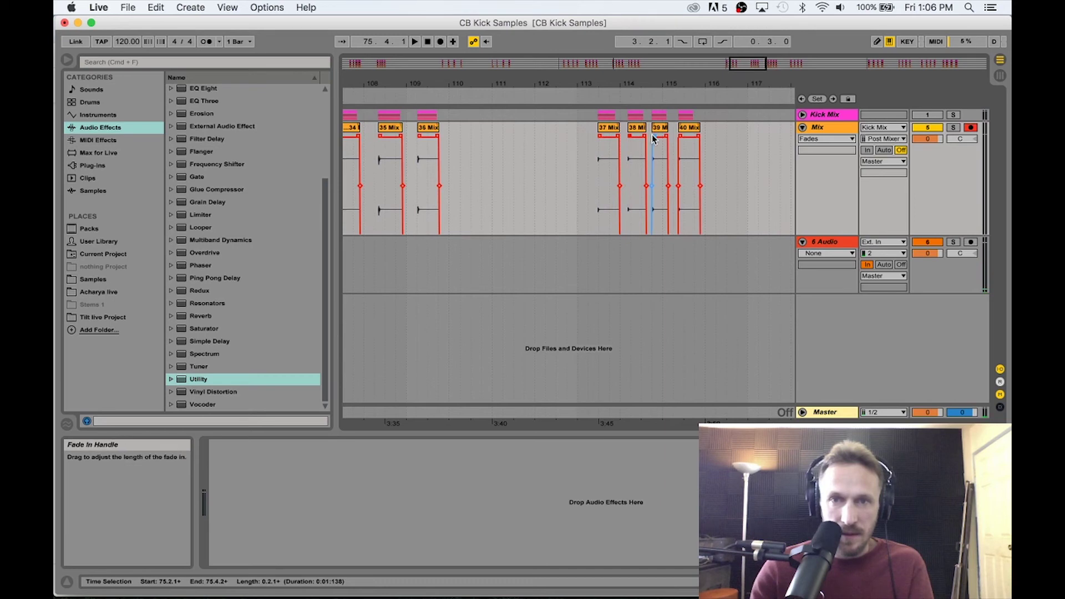
left_click_drag(653, 135, 651, 134)
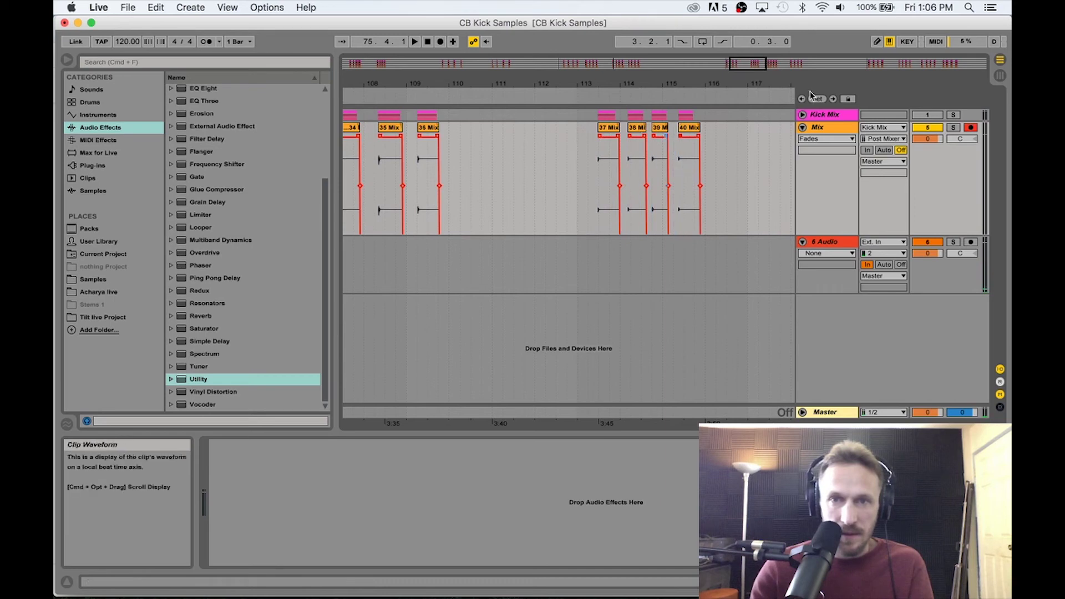
left_click_drag(776, 84, 571, 145)
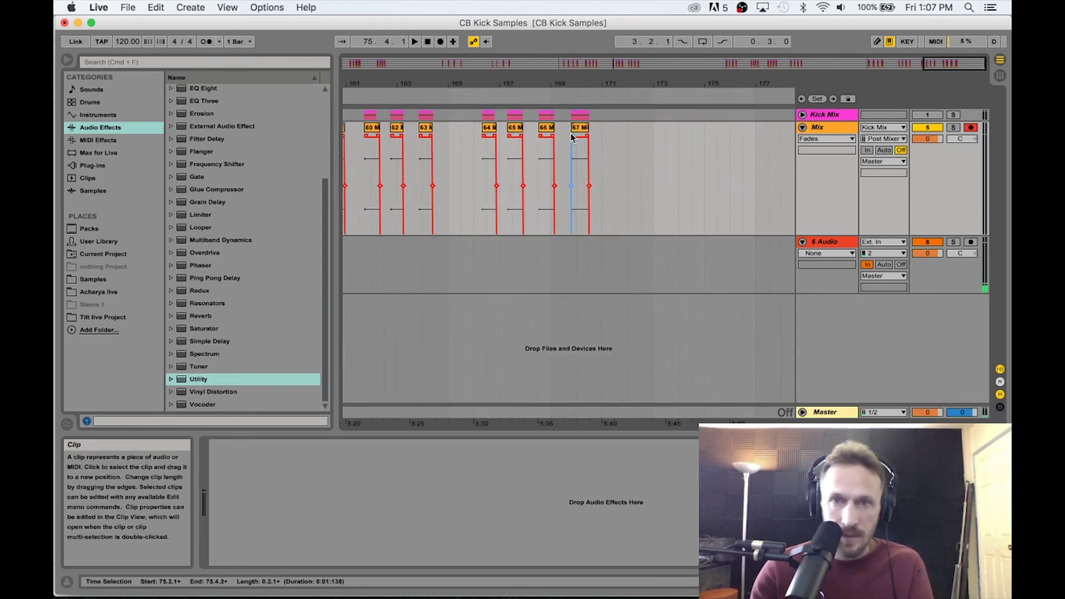
left_click_drag(767, 89, 746, 37)
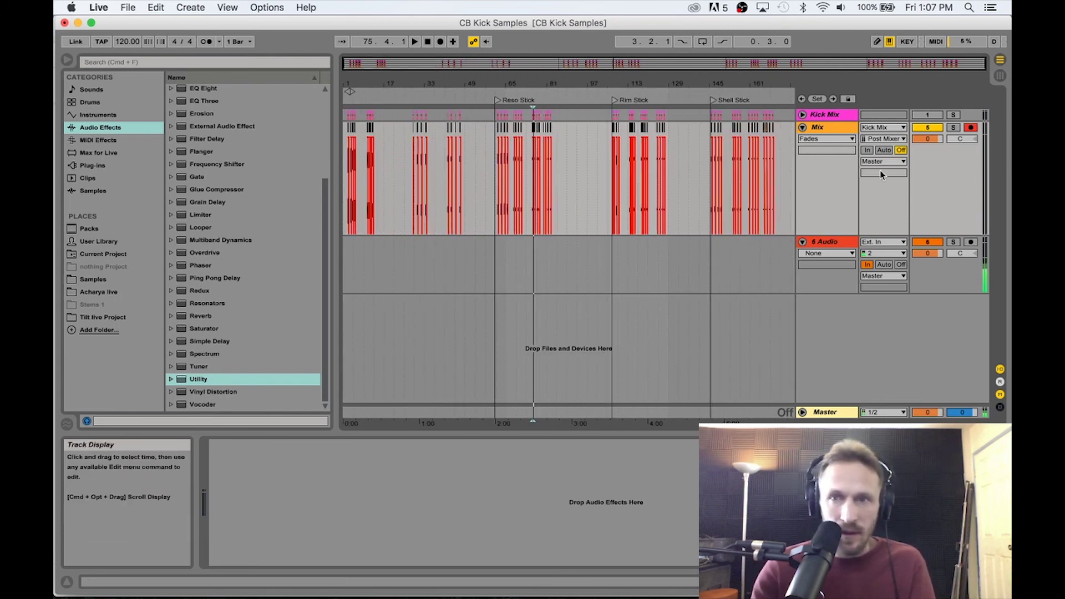
- Hide the fades on the Mix track and select its full time range from bar 1 to about bar 175
left_click(825, 138)
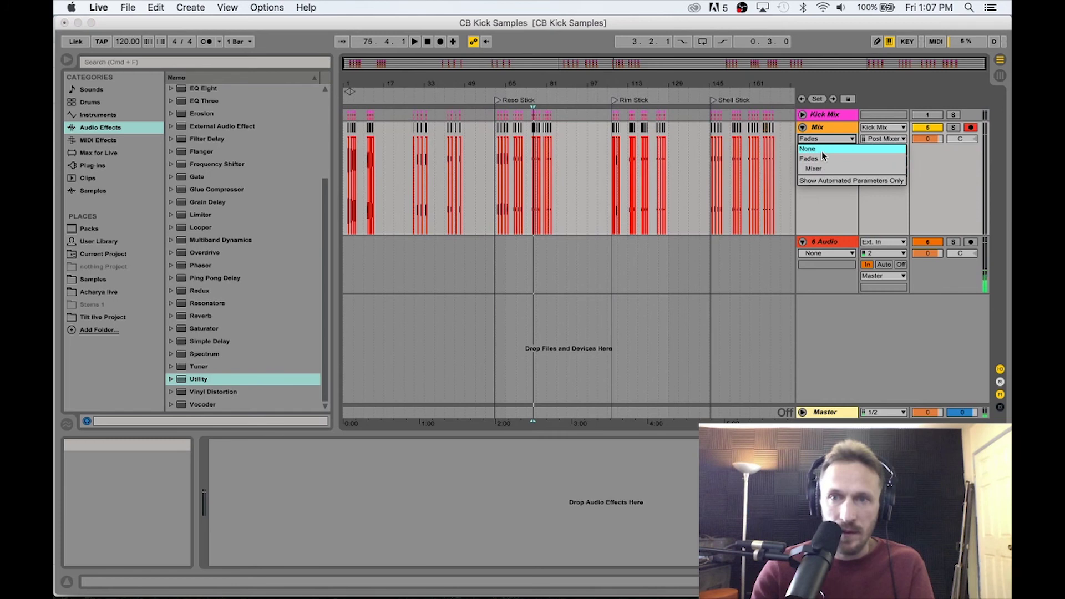
left_click(825, 148)
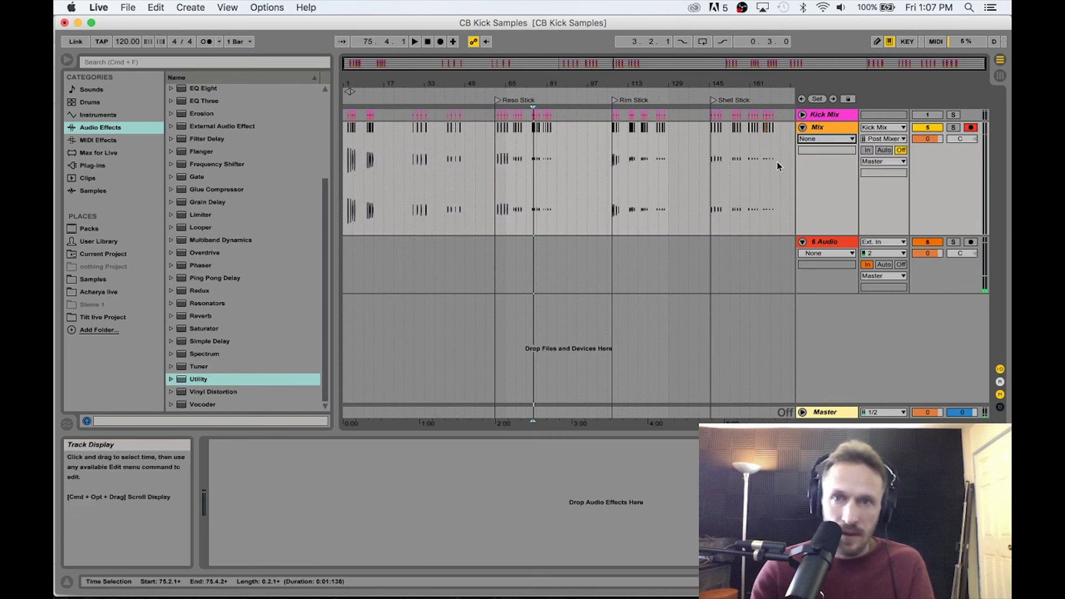
left_click_drag(787, 158, 338, 180)
left_click_drag(506, 71, 506, 74)
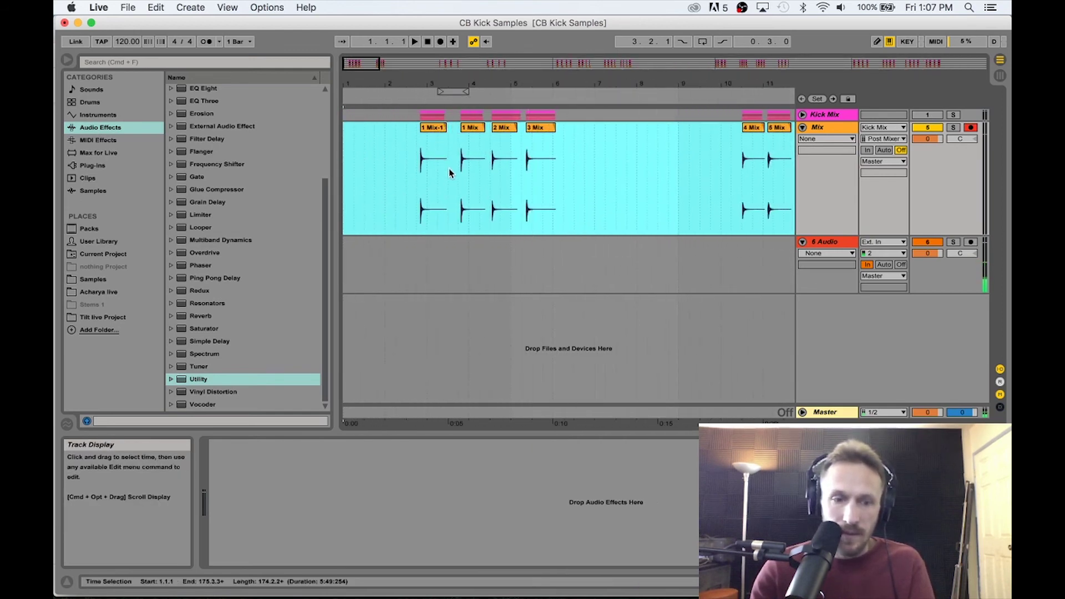
- Open the selected Mix track clips together and set their shared gain to 4.00 dB
double_click(438, 128)
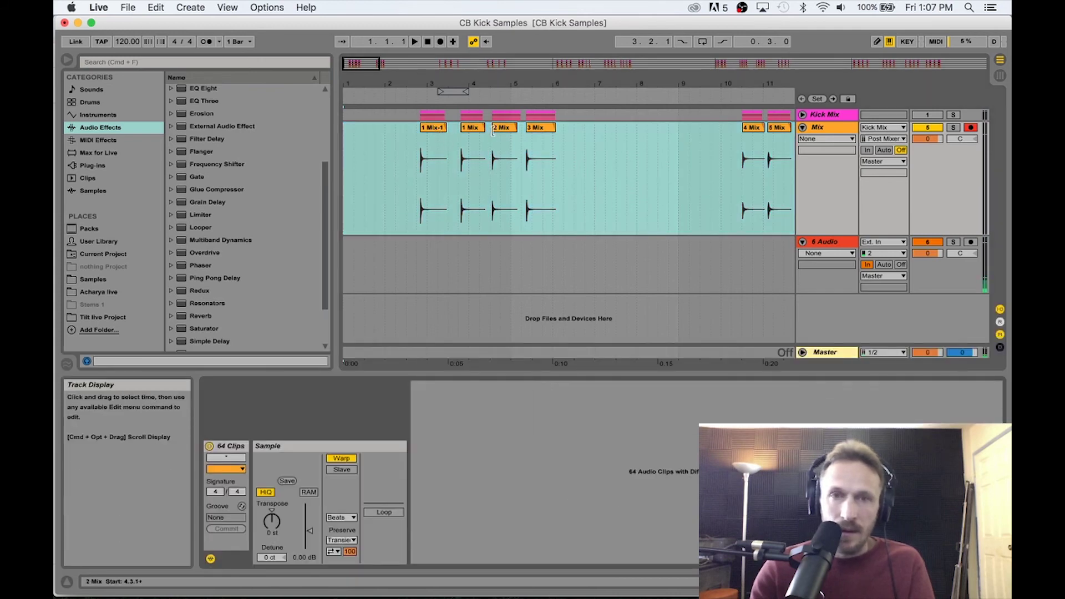
key("plus")
key("plus")
key("minus")
key("minus")
key("minus")
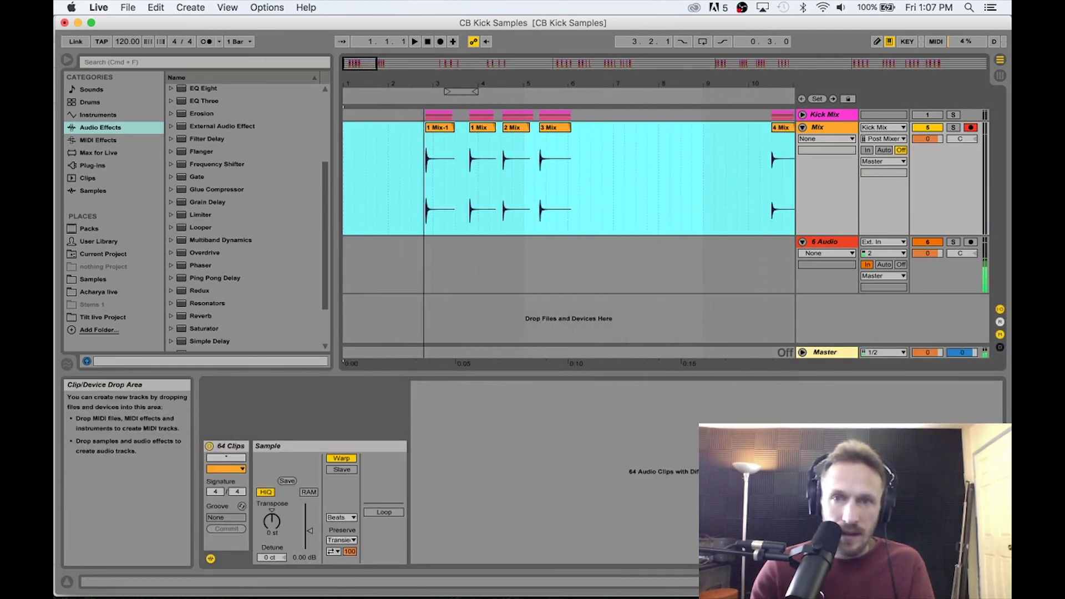
key("plus")
key("plus")
key("plus")
key("plus")
key("plus")
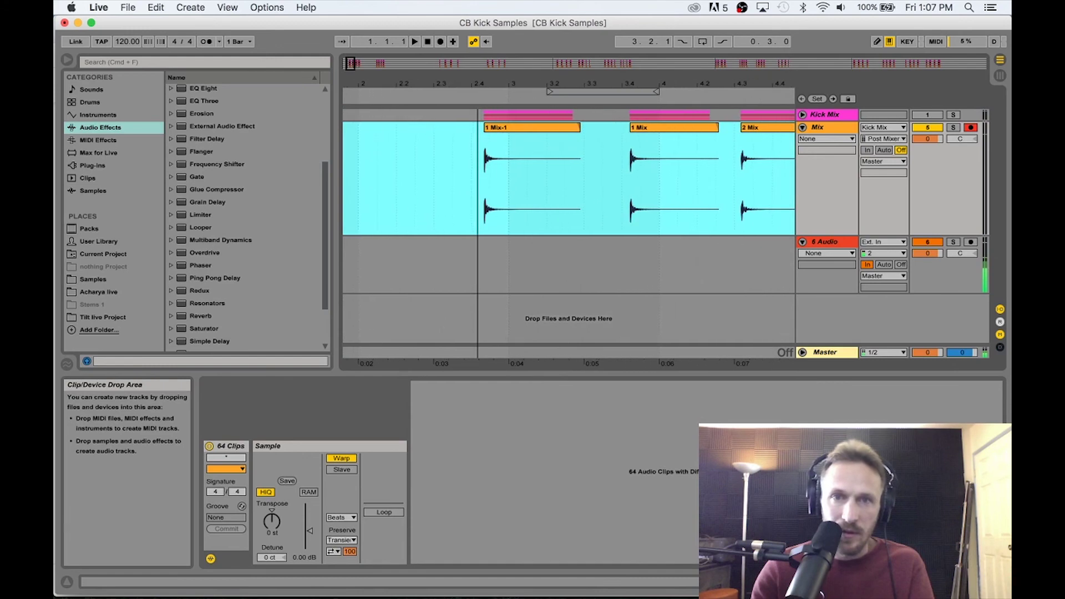
left_click_drag(462, 83, 463, 109)
left_click_drag(312, 534, 312, 531)
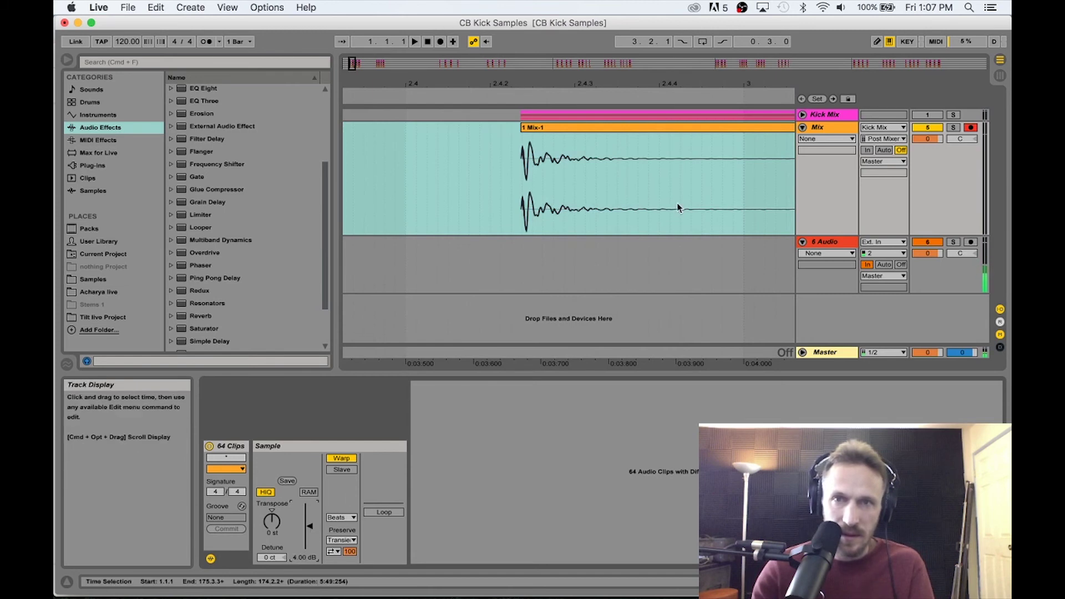
left_click_drag(755, 82, 374, 90)
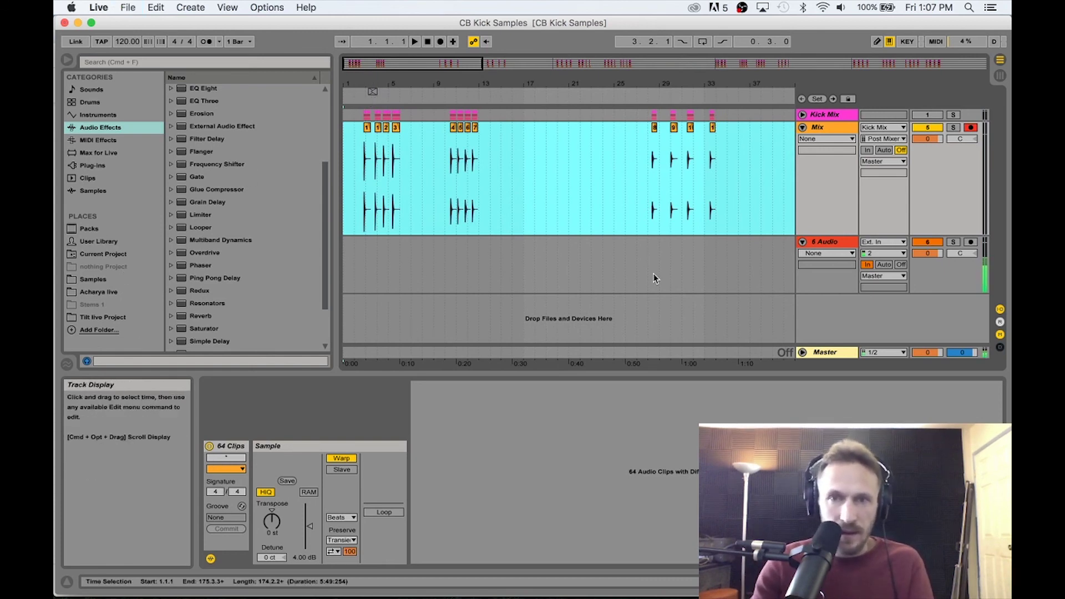
- Insert a MIDI track below the 6 Audio track, load an empty Drum Rack on it, and show its lowest pads, E-2 to G-1
left_click(836, 242)
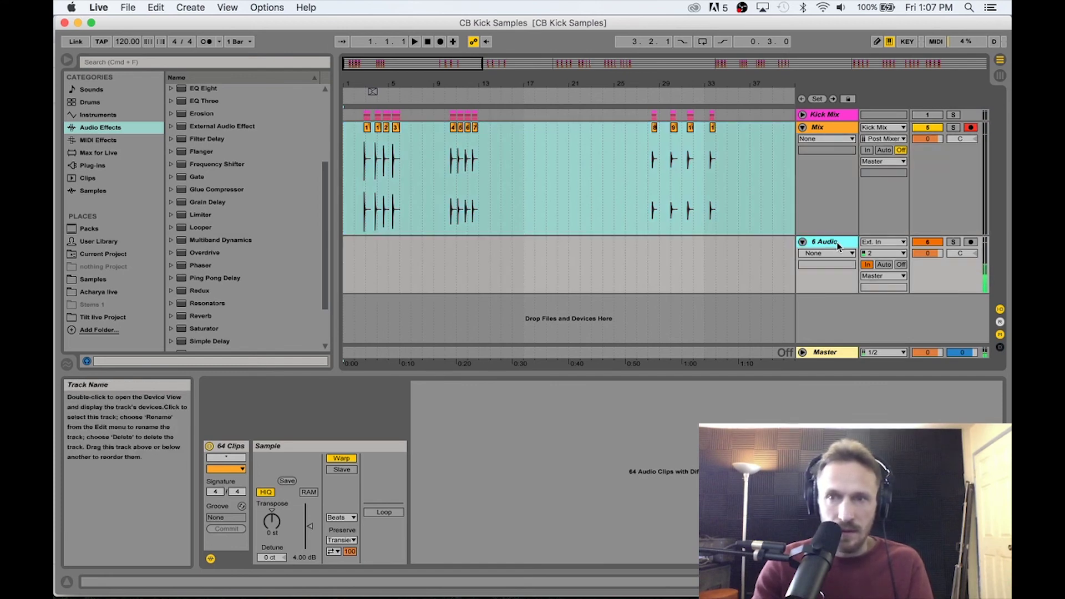
key("super+shift+t")
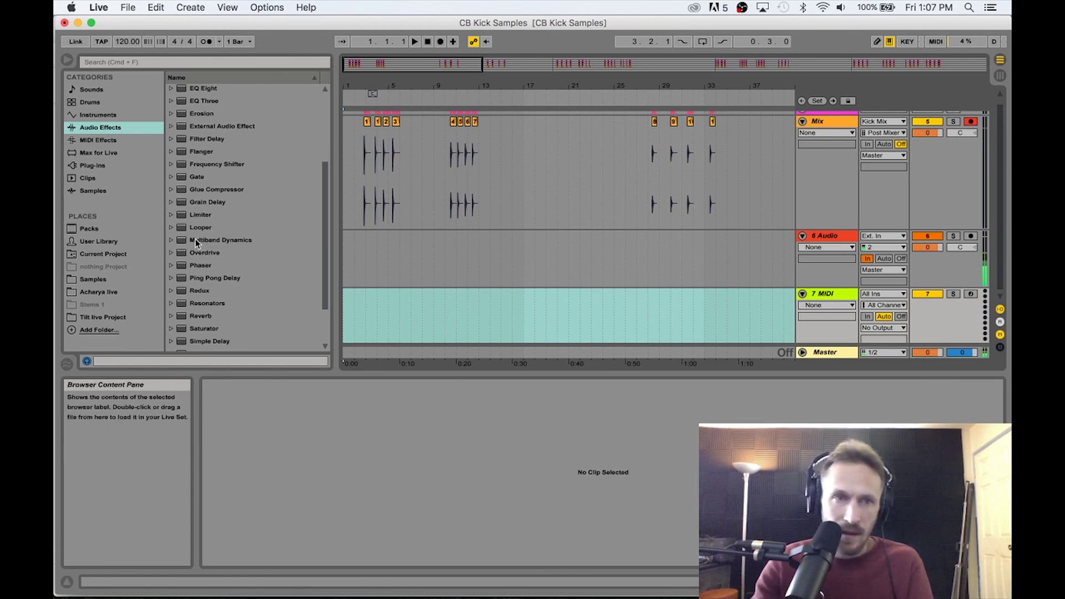
left_click(108, 115)
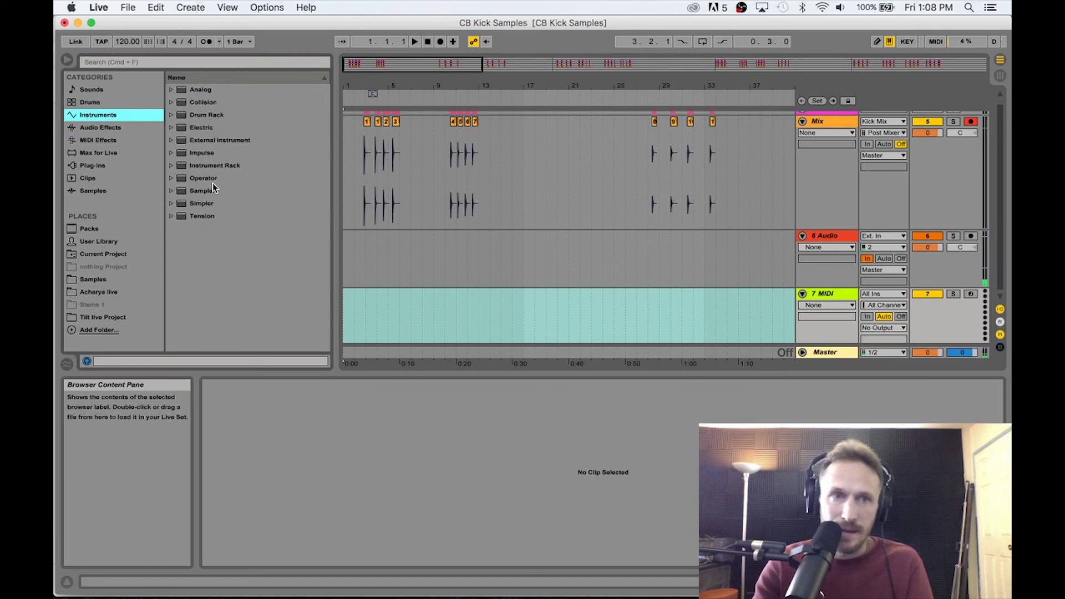
left_click_drag(188, 114, 844, 300)
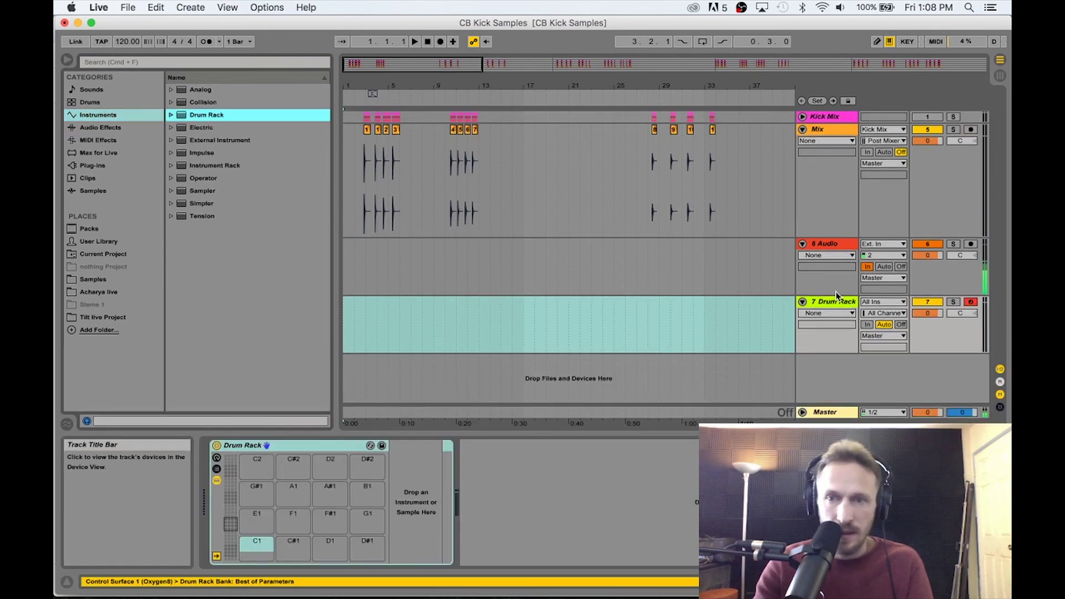
left_click(231, 554)
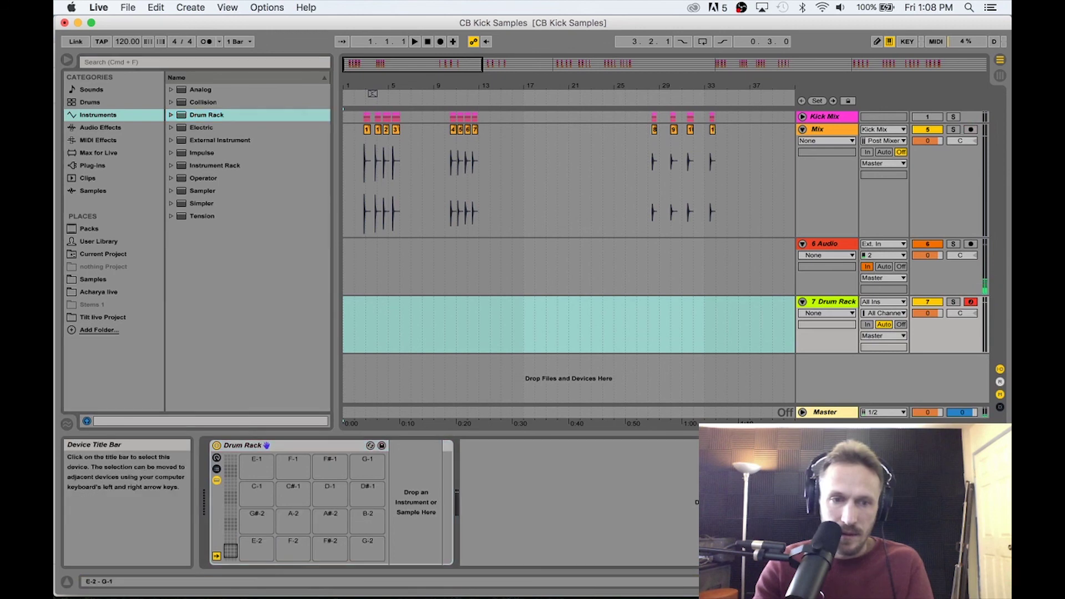
- Load the clips 1 Mix-1, 1 Mix, 2 Mix and 3 Mix onto Drum Rack pads E-2, F-2, F#-2 and G-2
key("z")
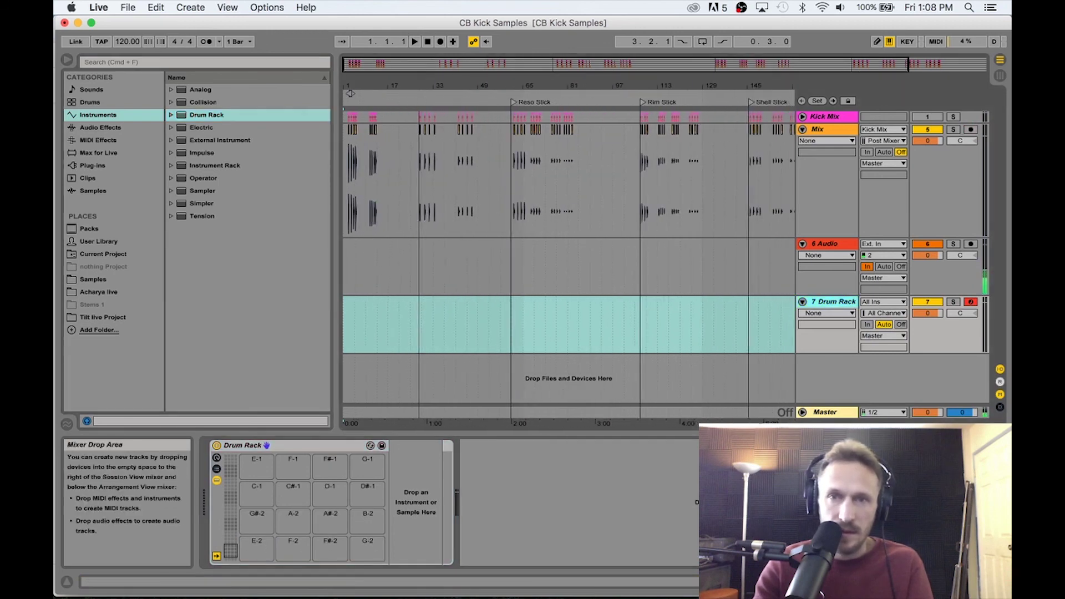
key("x")
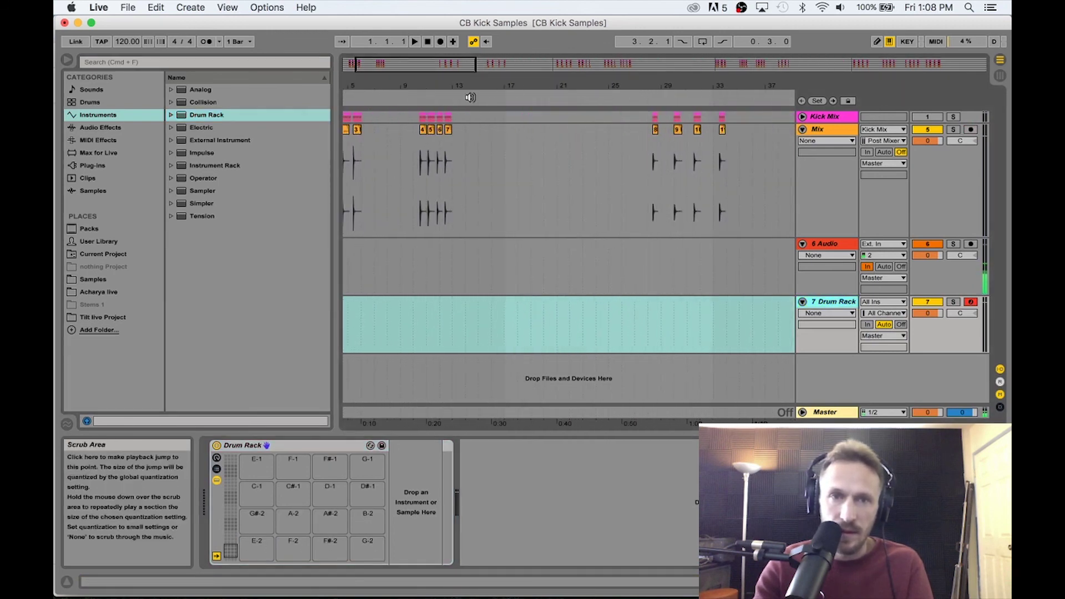
left_click_drag(373, 88, 408, 182)
left_click_drag(417, 140, 255, 555)
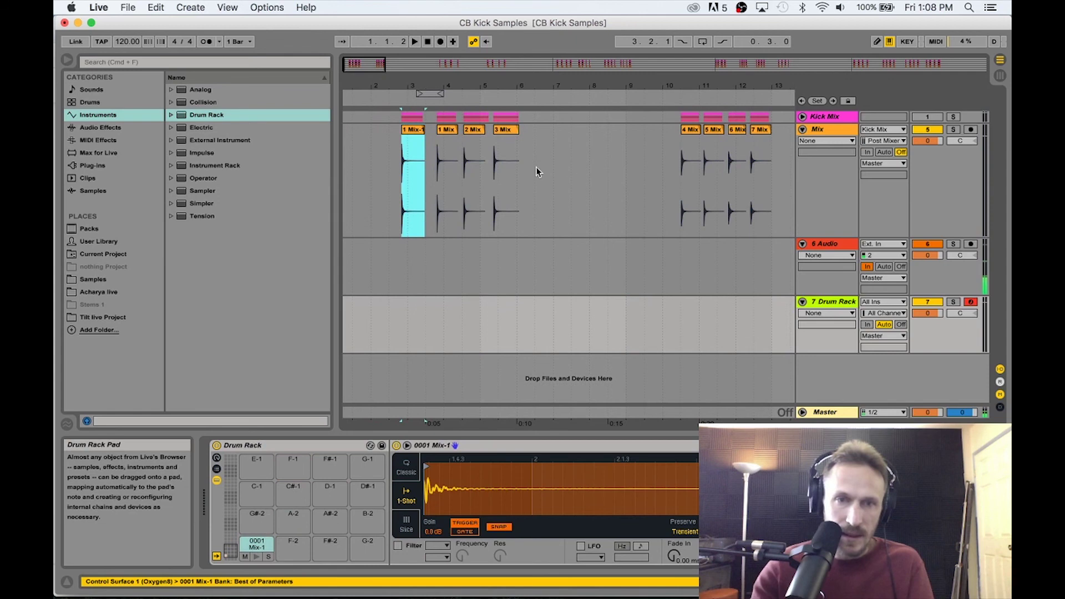
left_click_drag(446, 144, 366, 494)
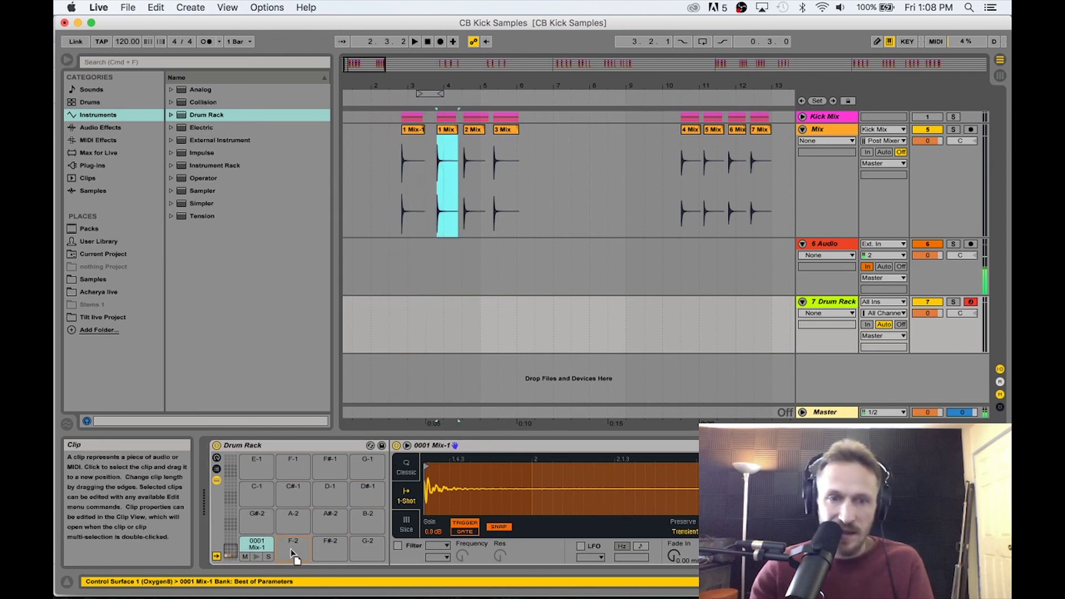
left_click_drag(292, 553, 293, 554)
left_click_drag(473, 139, 331, 546)
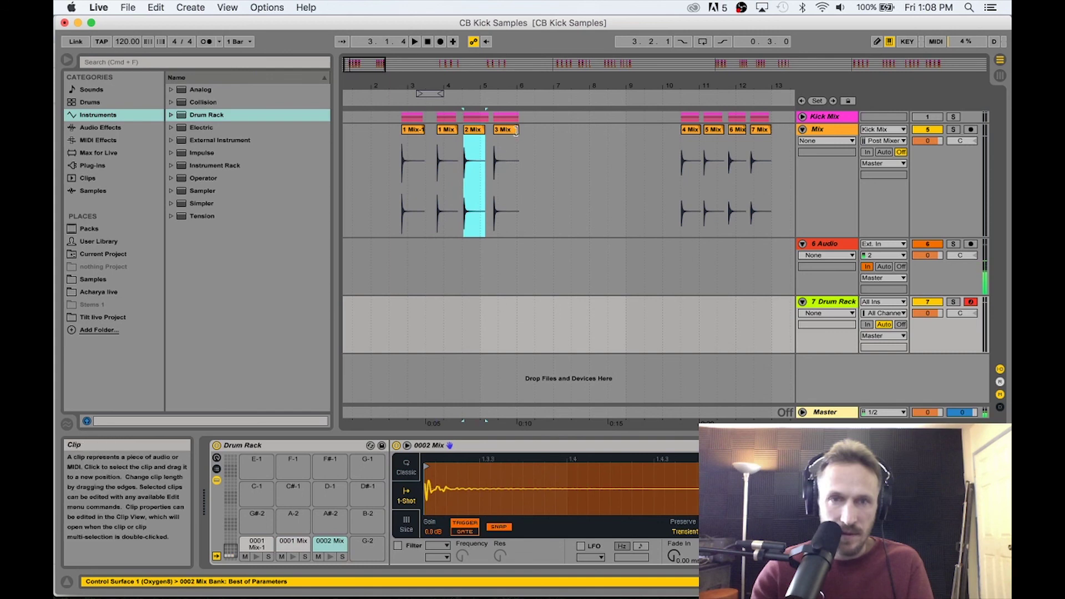
left_click_drag(508, 133, 368, 546)
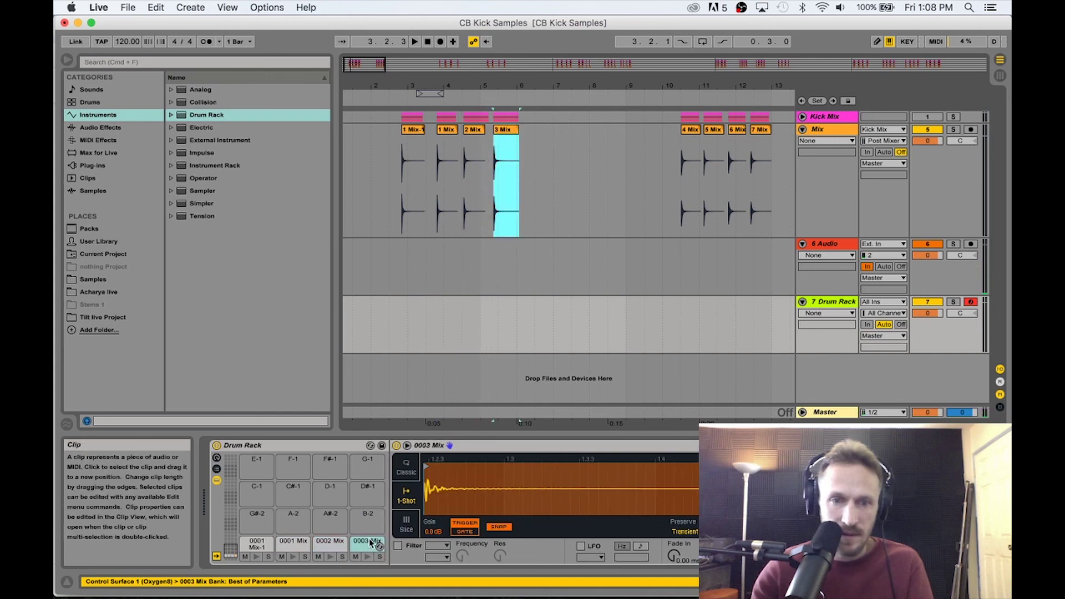
- Load the clips 4 Mix, 5 Mix, 6 Mix and 7 Mix onto Drum Rack pads G#-2, A-2, A#-2 and B-2
left_click_drag(690, 133, 359, 454)
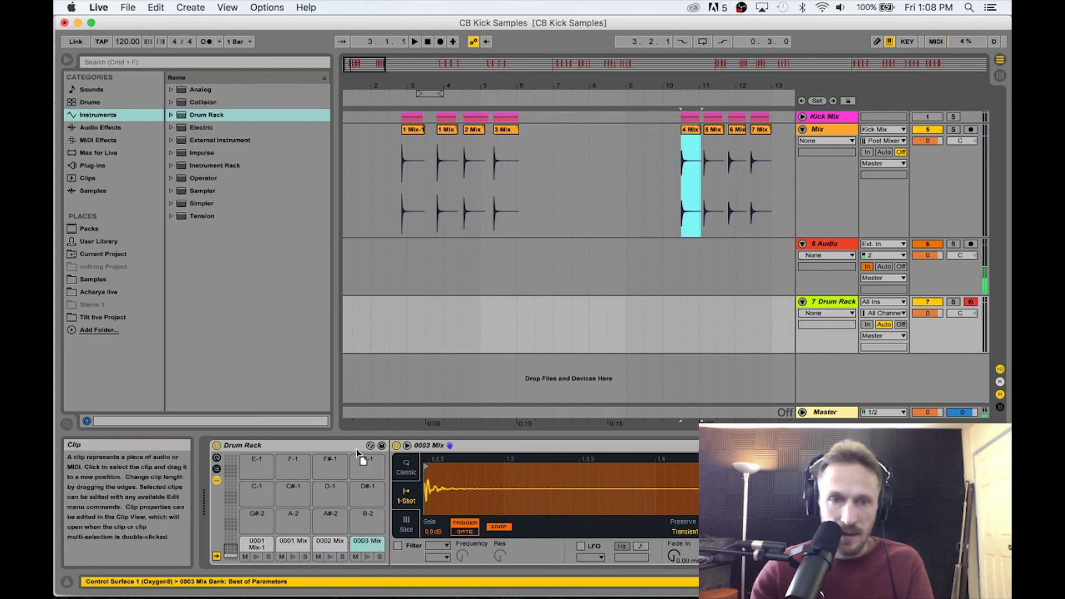
left_click_drag(252, 524, 255, 524)
left_click_drag(716, 133, 302, 518)
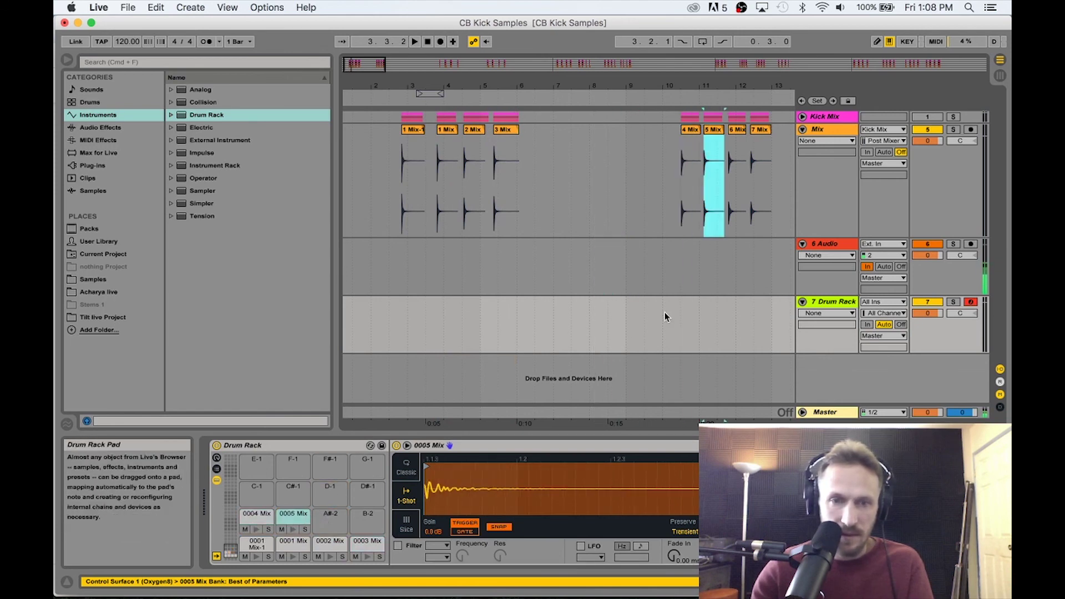
left_click_drag(738, 133, 331, 515)
left_click_drag(761, 143, 368, 515)
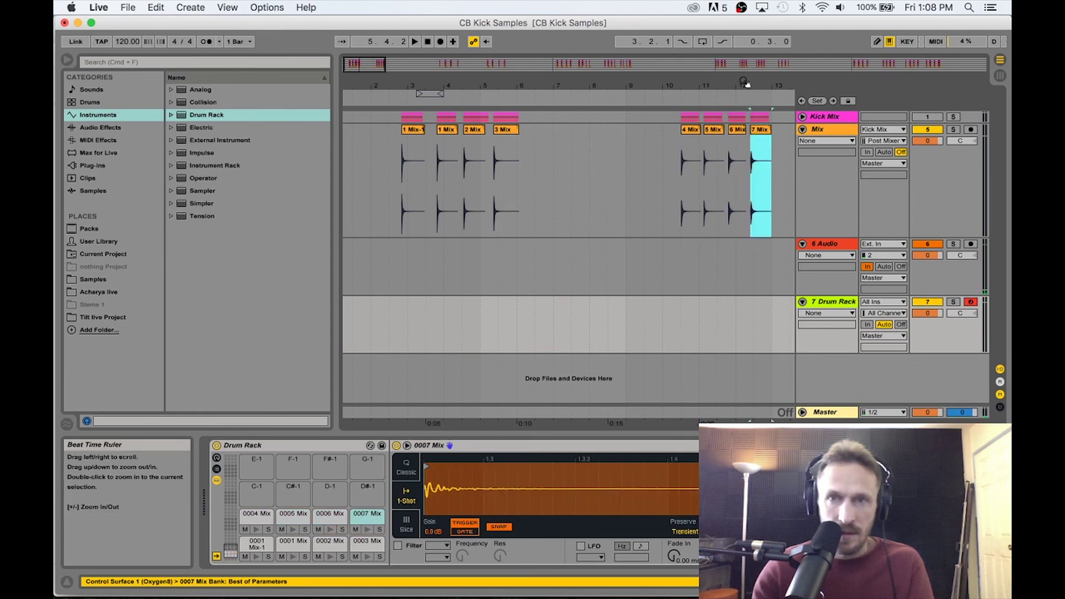
- Load the clips 8 Mix, 9 Mix, 10 Mix and 11 Mix onto Drum Rack pads C-1, C#-1, D-1 and D#-1
left_click_drag(577, 86, 560, 139)
left_click_drag(588, 83, 536, 83)
left_click_drag(460, 156, 247, 493)
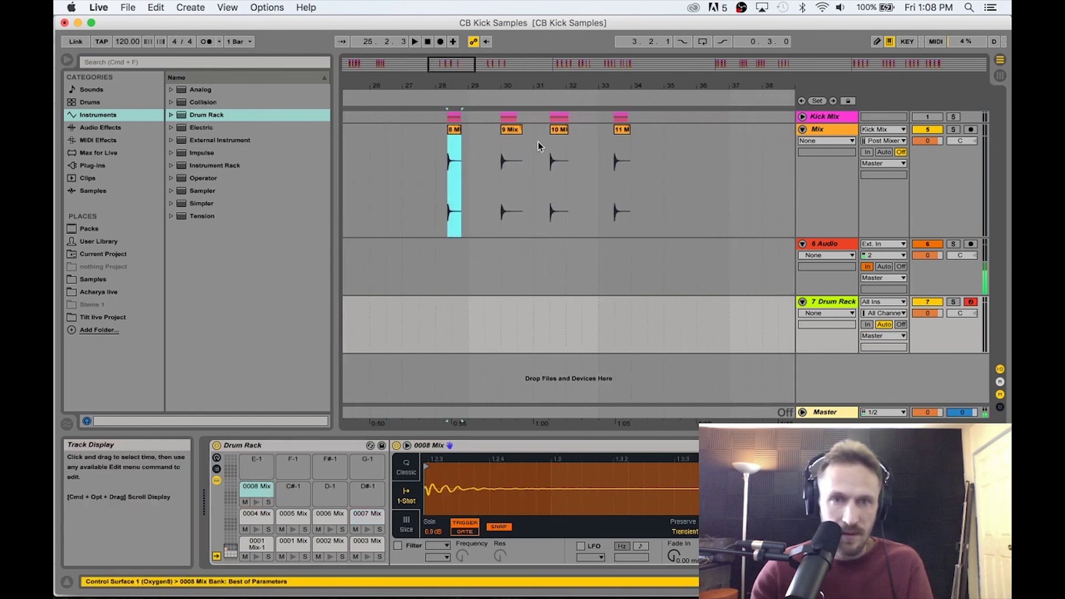
left_click_drag(518, 139, 294, 492)
left_click_drag(560, 133, 330, 491)
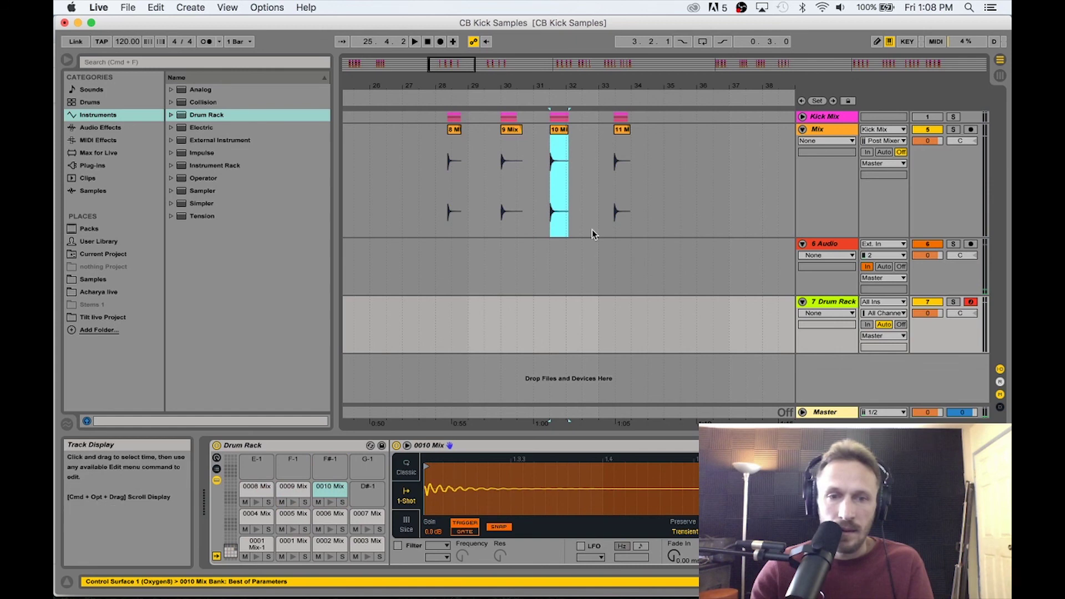
left_click_drag(621, 132, 371, 495)
- Load the clips 12 Mix, 13 Mix, 14 Mix and 15 Mix onto Drum Rack pads E-1, F-1, F#-1 and G-1
left_click_drag(770, 87, 460, 72)
left_click_drag(530, 135, 255, 469)
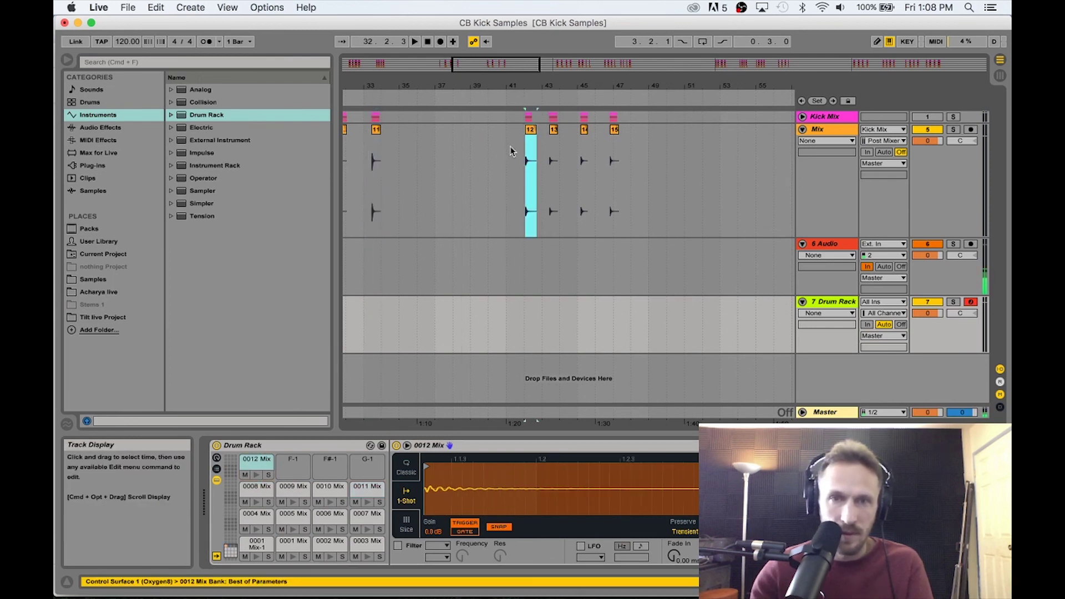
left_click_drag(553, 135, 302, 465)
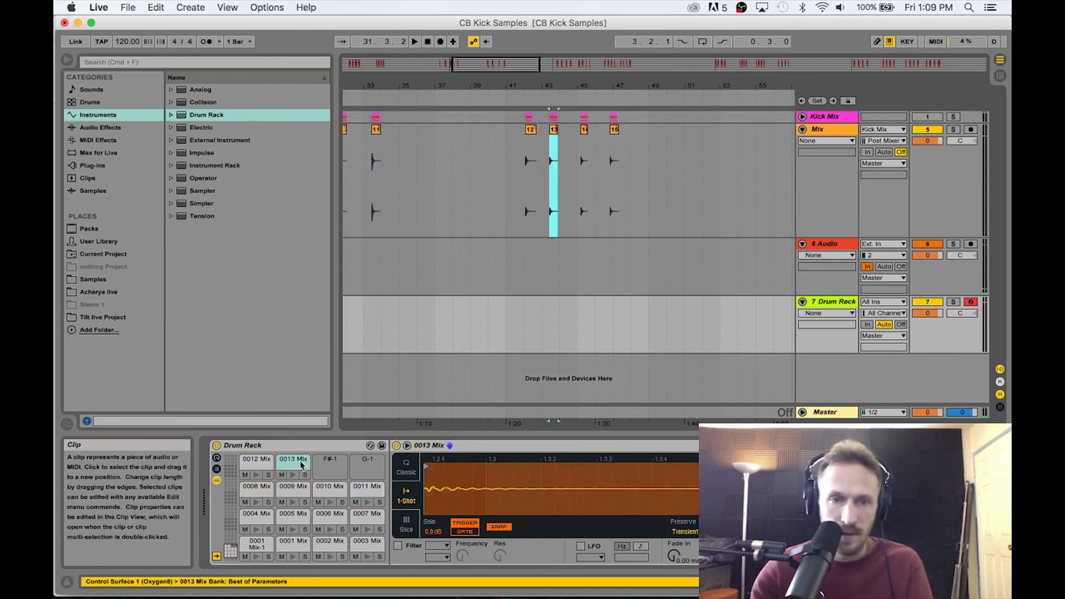
left_click_drag(584, 132, 332, 465)
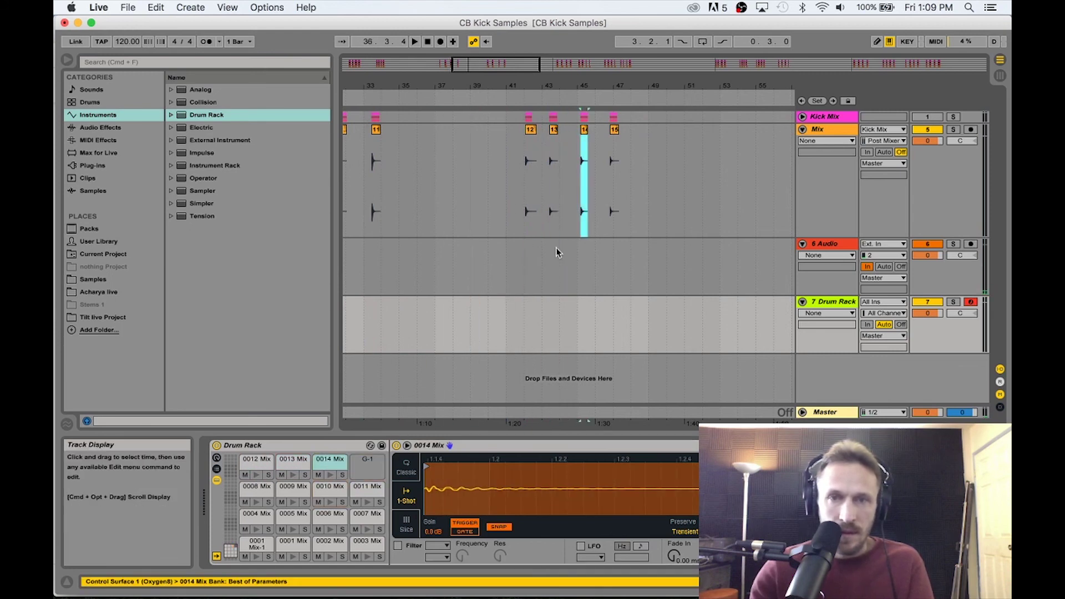
left_click_drag(613, 145, 370, 465)
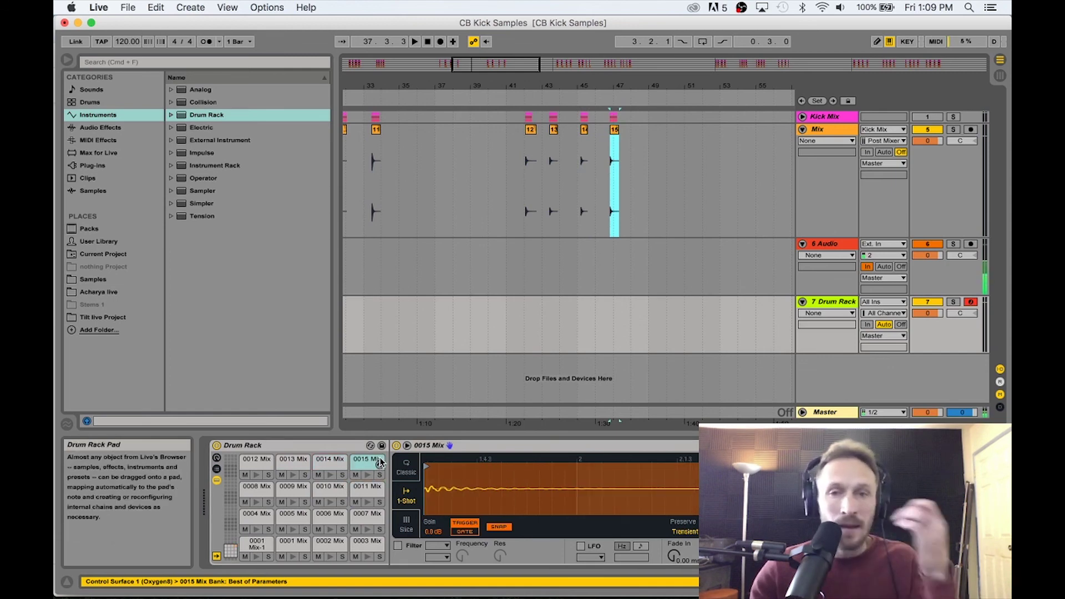
left_click_drag(377, 99, 350, 94)
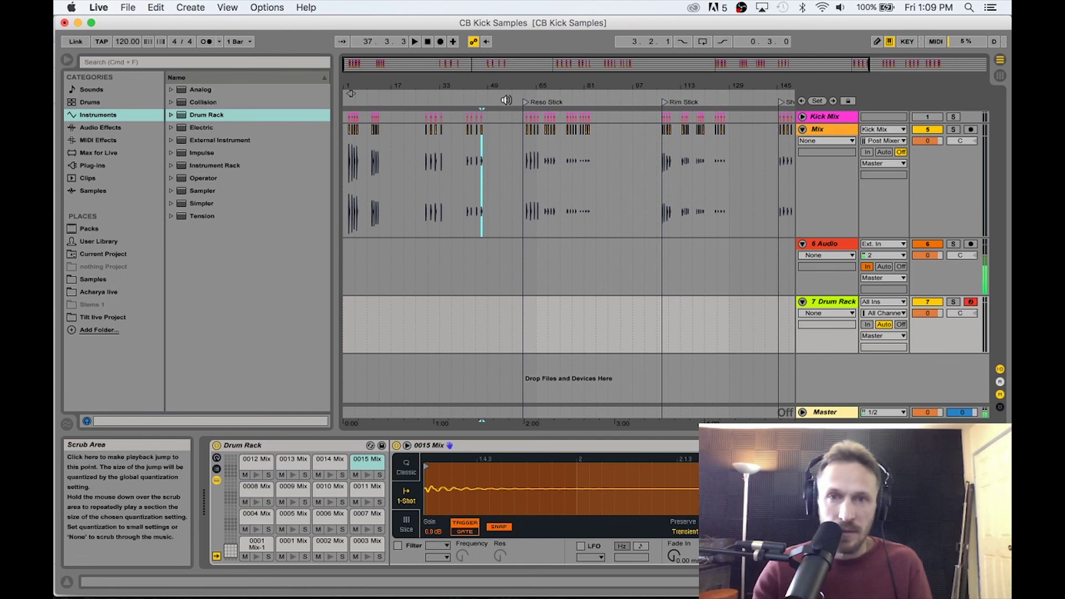